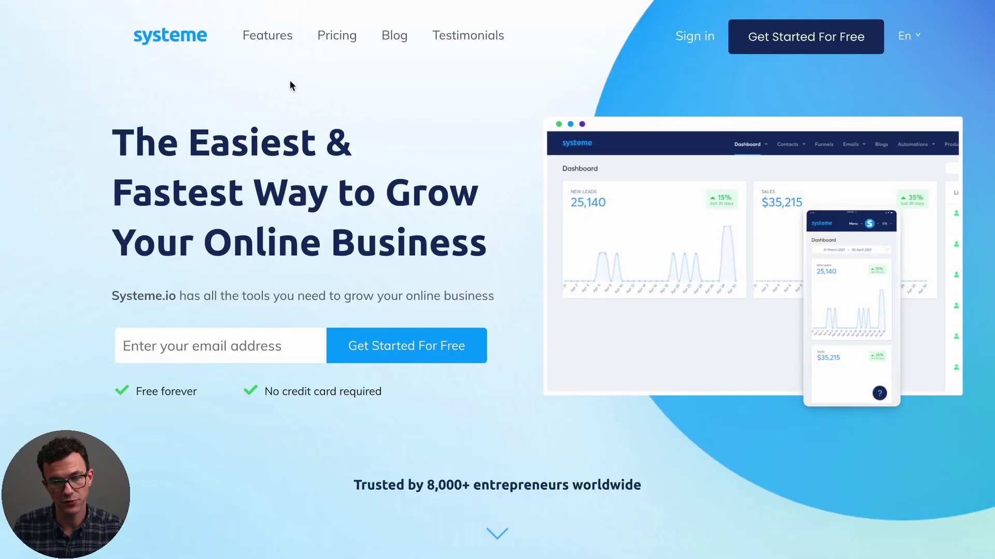
Open the Pricing page and review the Free, Startup, Webinar and Enterprise plan limits.
left_click(336, 37)
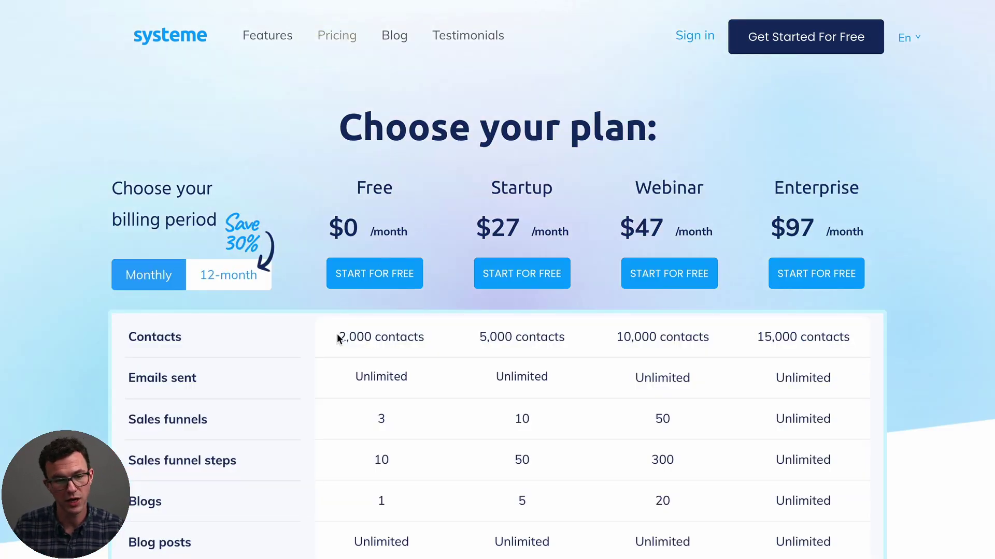
scroll(409, 357, "down", 2)
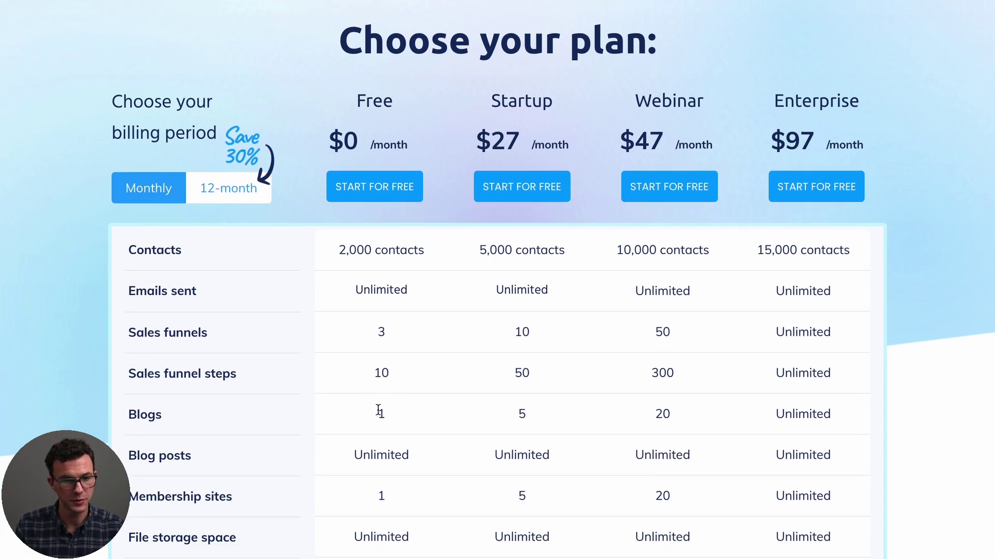
scroll(386, 415, "down", 2)
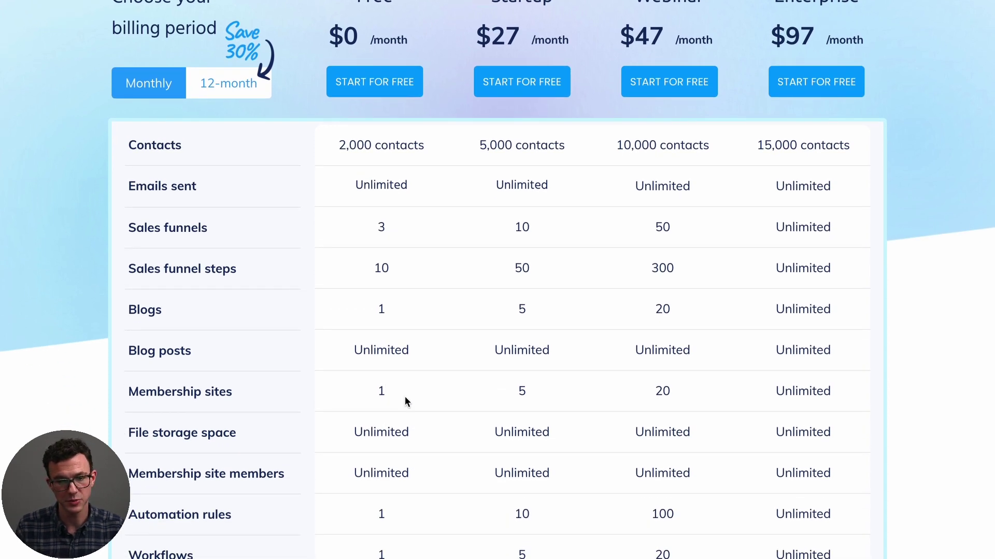
scroll(404, 401, "down", 1)
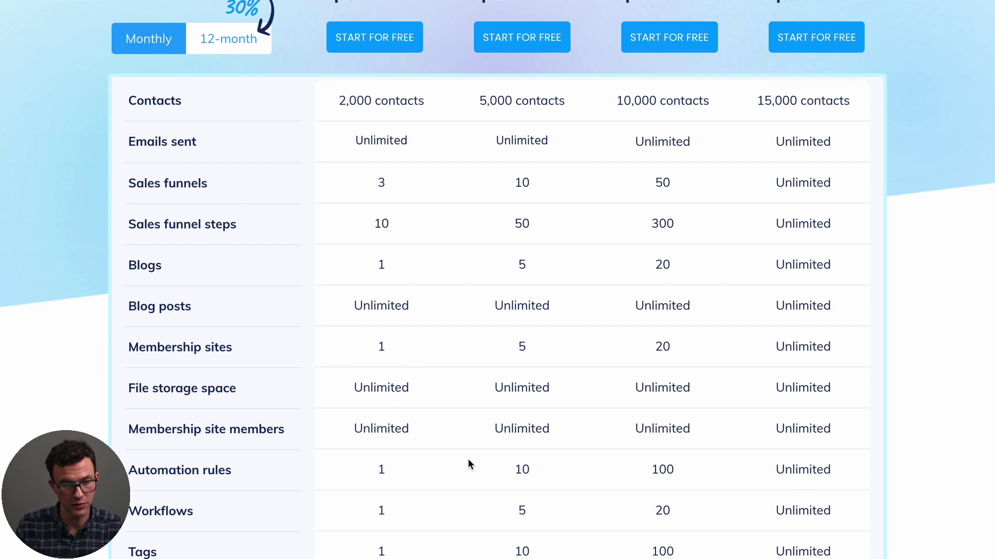
scroll(468, 459, "down", 3)
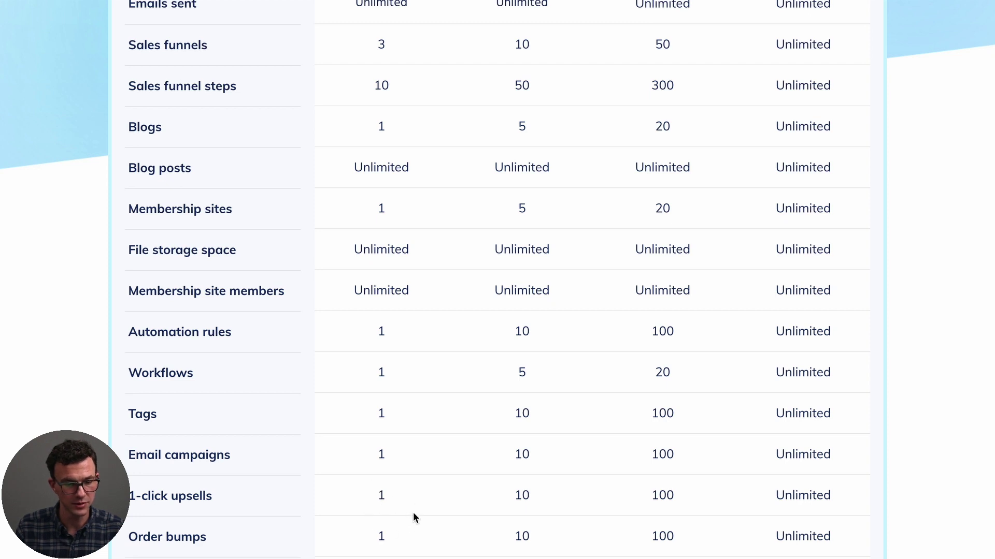
scroll(414, 516, "down", 6)
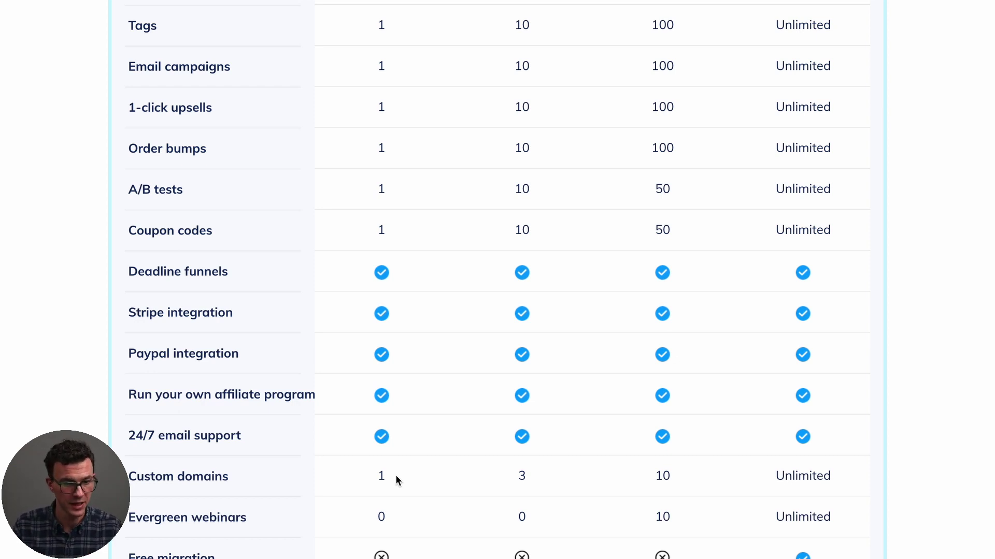
scroll(381, 407, "up", 3)
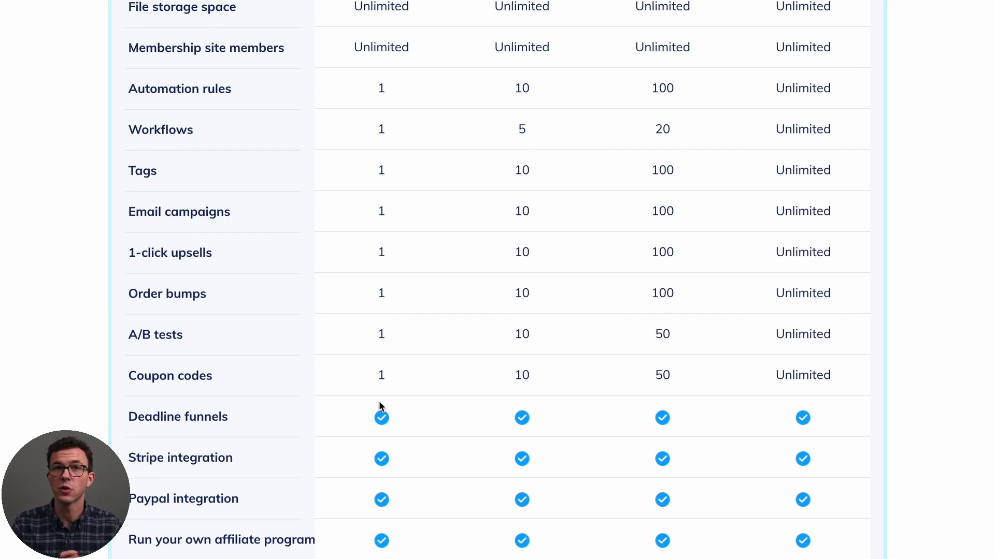
scroll(379, 407, "up", 10)
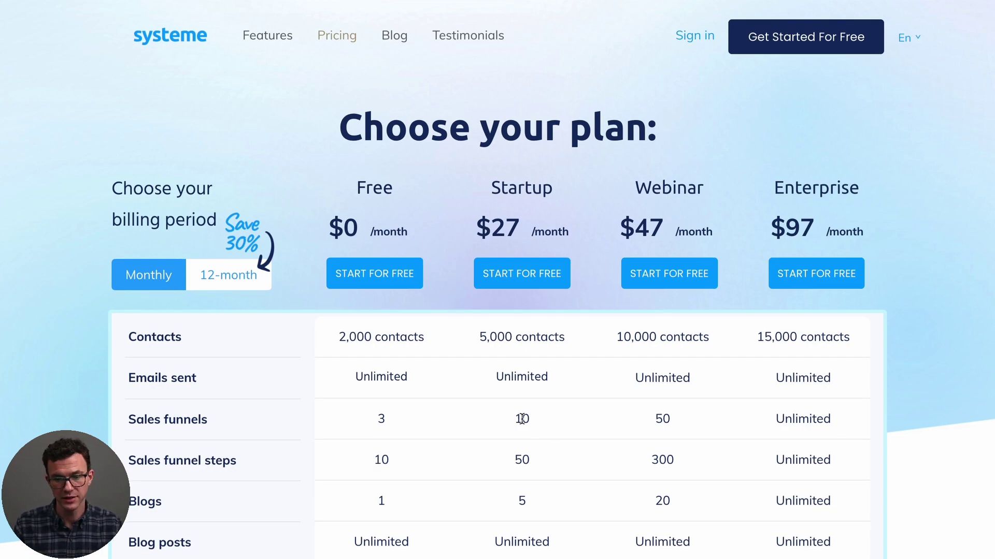
scroll(522, 418, "down", 5)
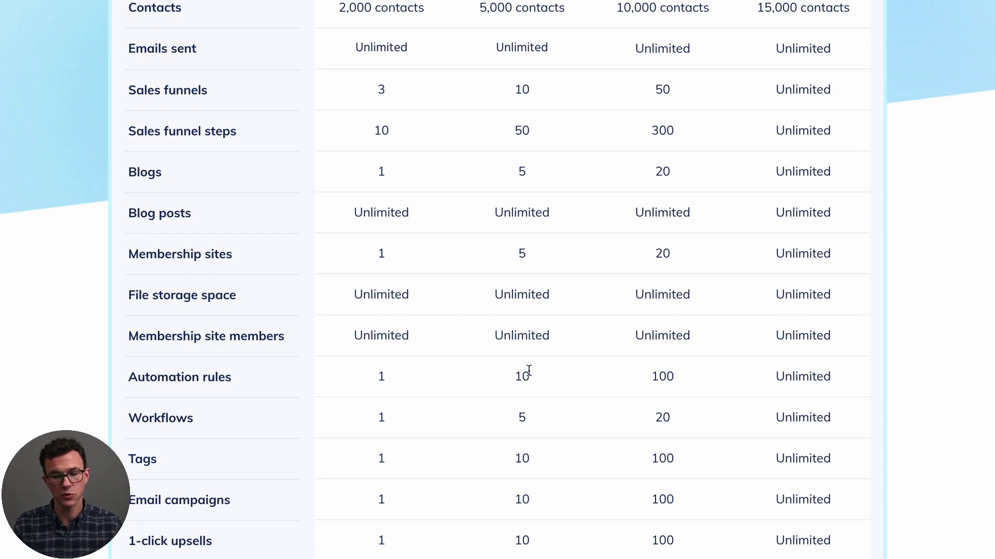
scroll(529, 371, "up", 5)
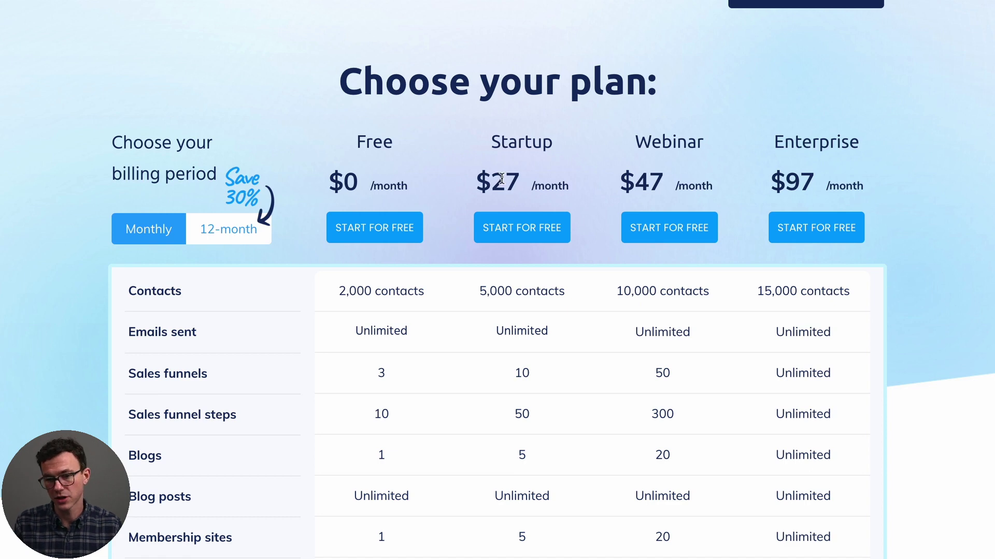
Switch plan prices to 12-month billing, then sign in to the account.
left_click(212, 232)
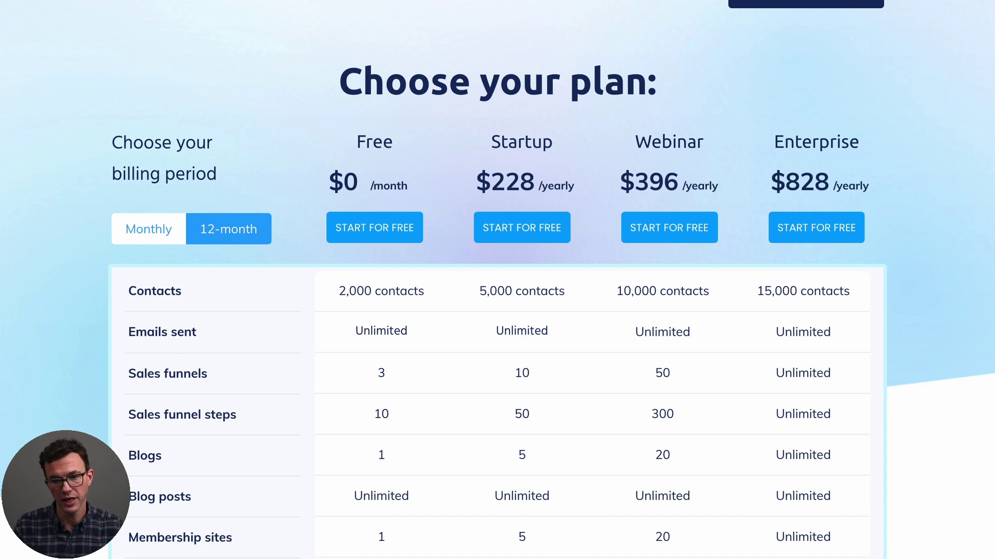
scroll(826, 251, "up", 1)
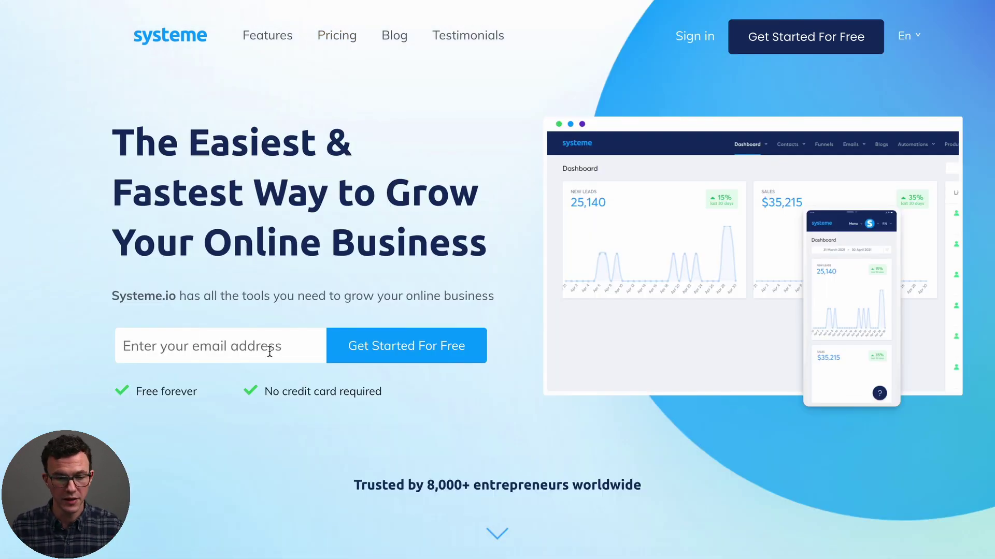
left_click(696, 37)
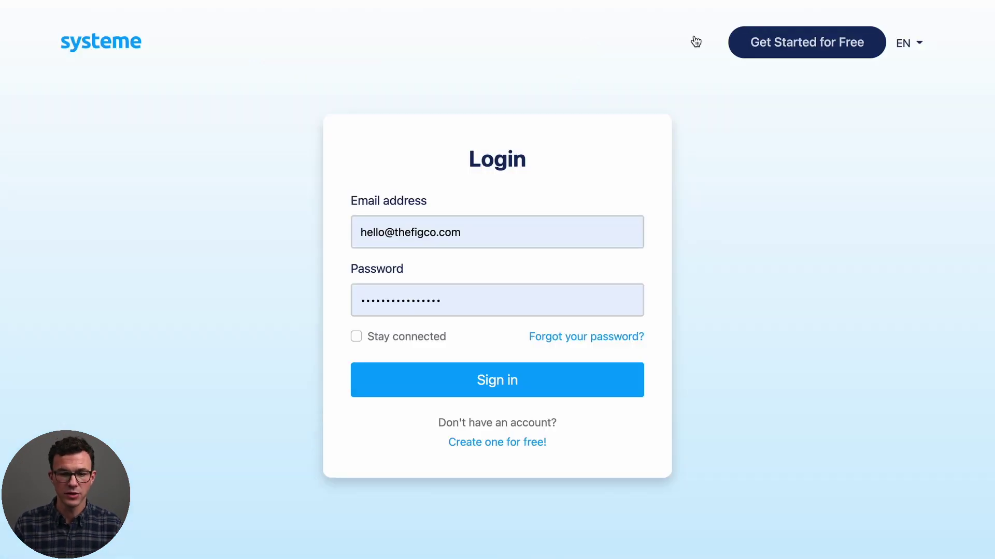
left_click(498, 383)
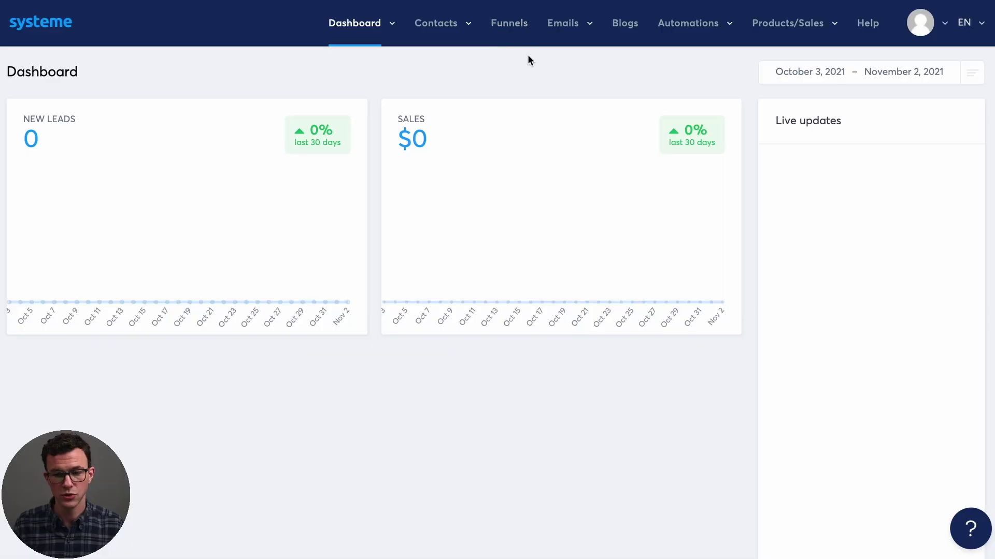
Go to Courses under the Products/Sales menu.
mouse_move(767, 35)
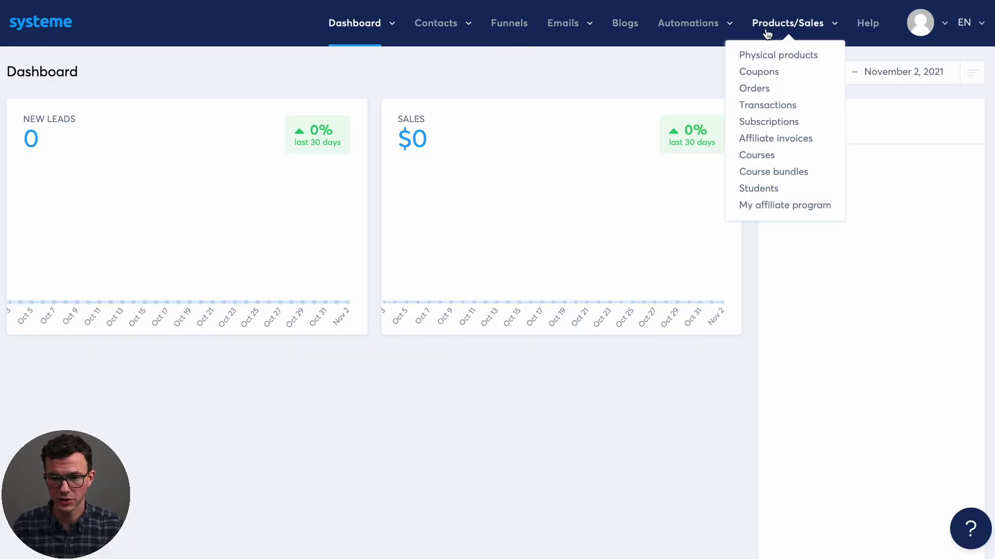
left_click(751, 158)
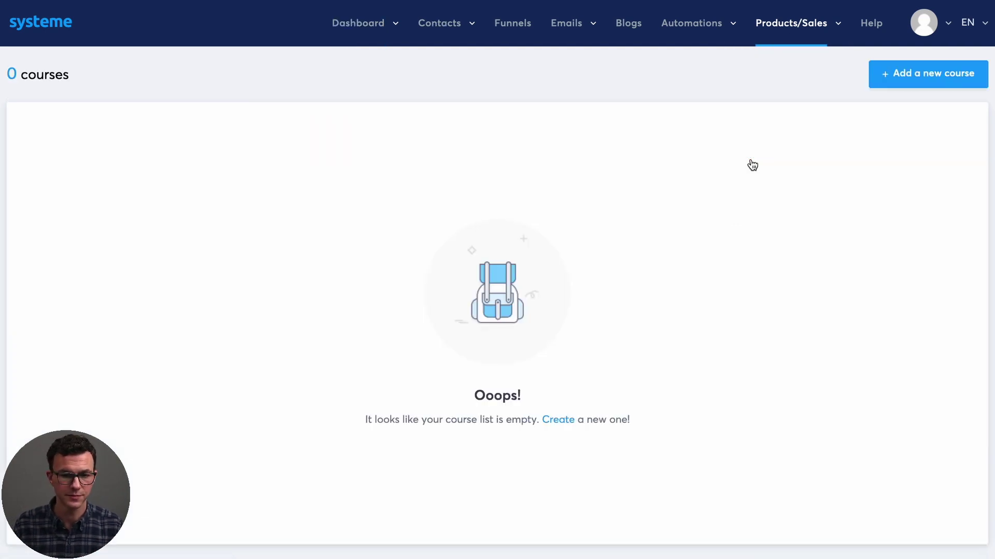
Start a new course on the testing custom domain with URL path youtube-course-test.
left_click(908, 81)
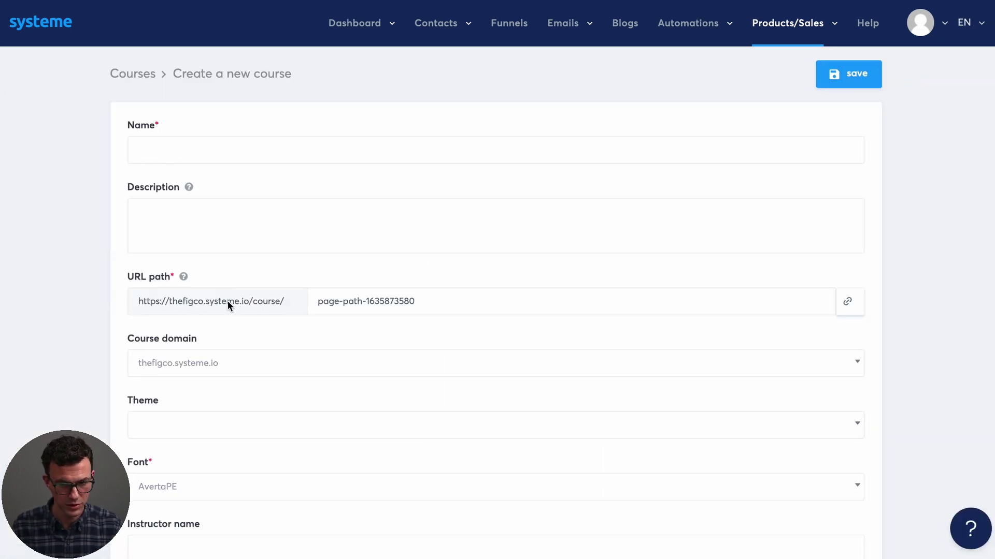
left_click(275, 377)
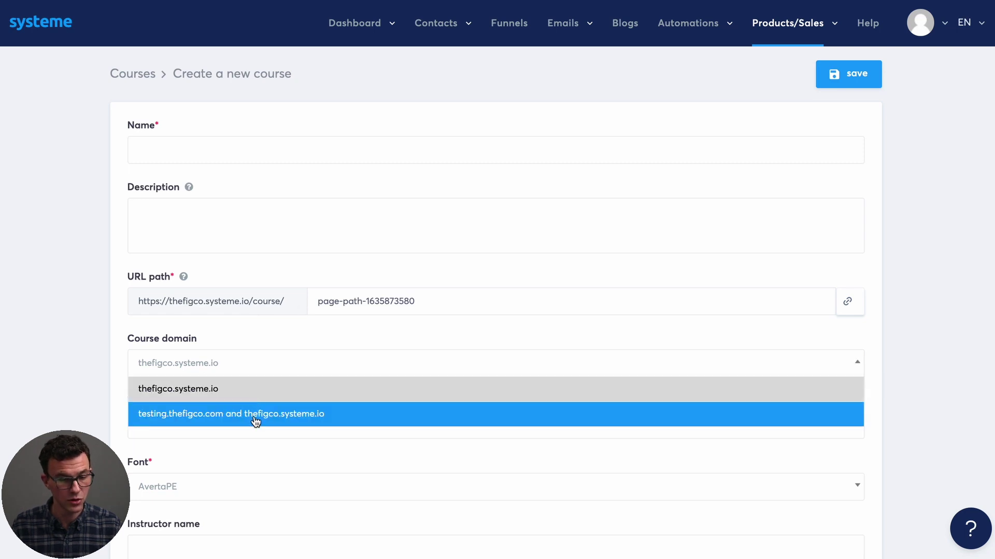
left_click(255, 415)
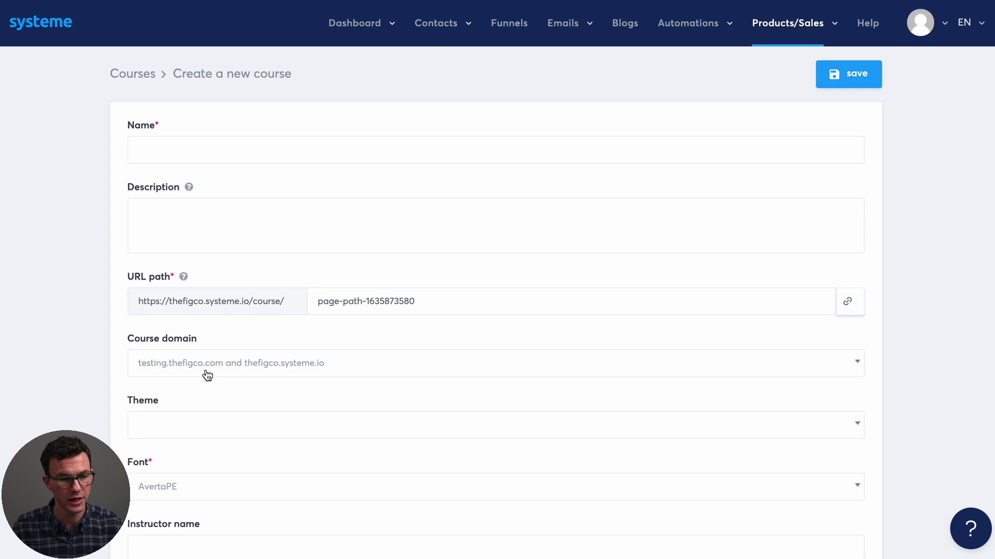
left_click(320, 300)
key("ctrl+a")
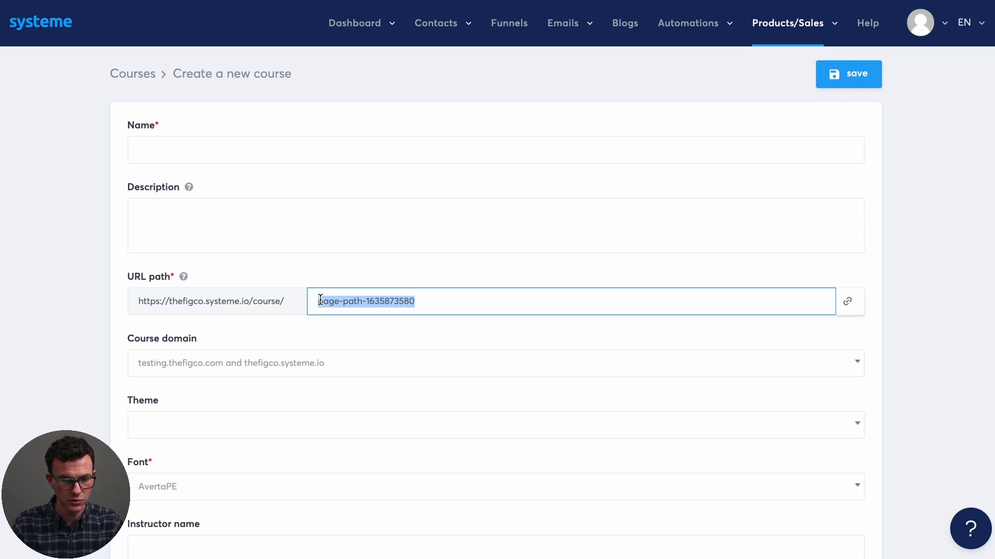
type("youtube-course")
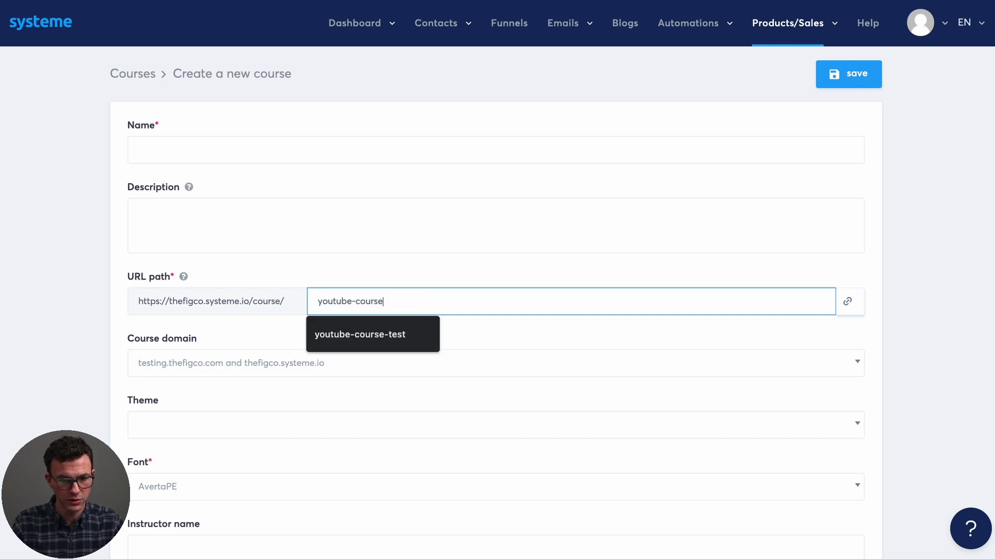
type("-test")
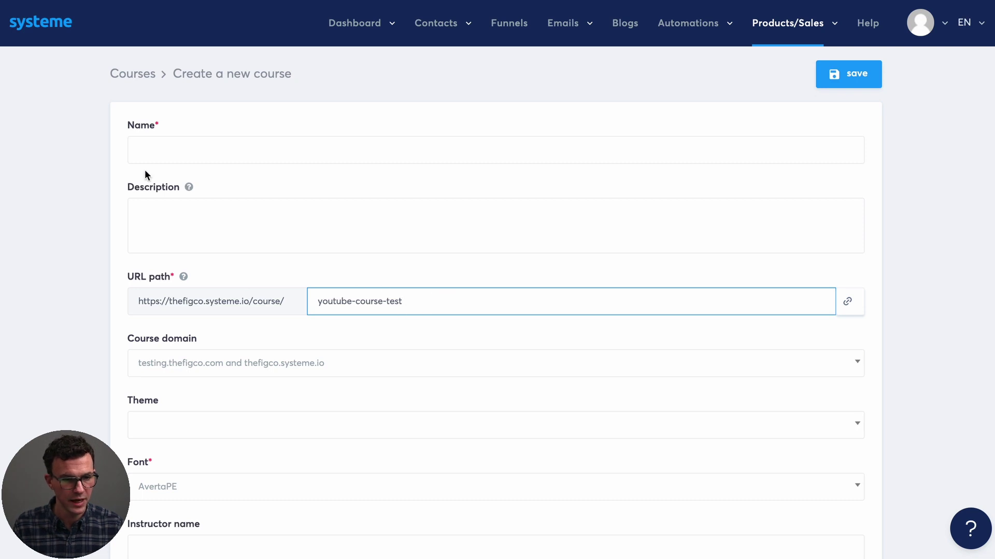
Name the course 'YouTube Course Test' and save it.
left_click(160, 155)
type("YouTube Course Test")
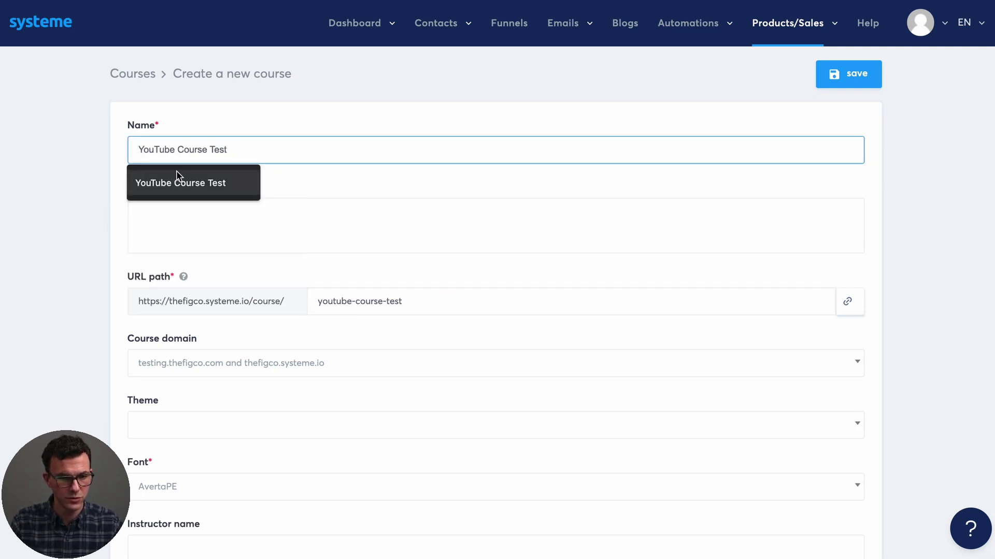
left_click(176, 181)
scroll(235, 319, "down", 4)
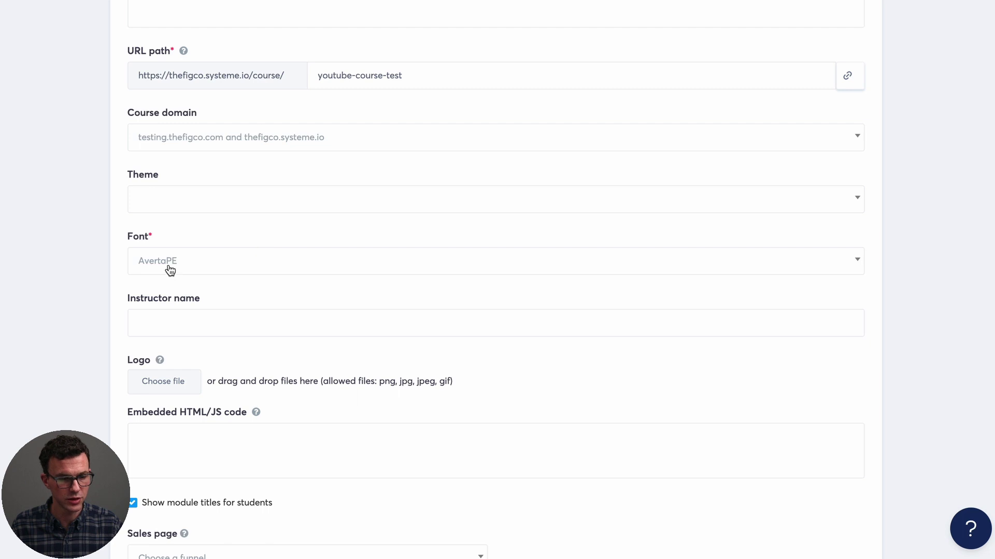
scroll(321, 413, "down", 1)
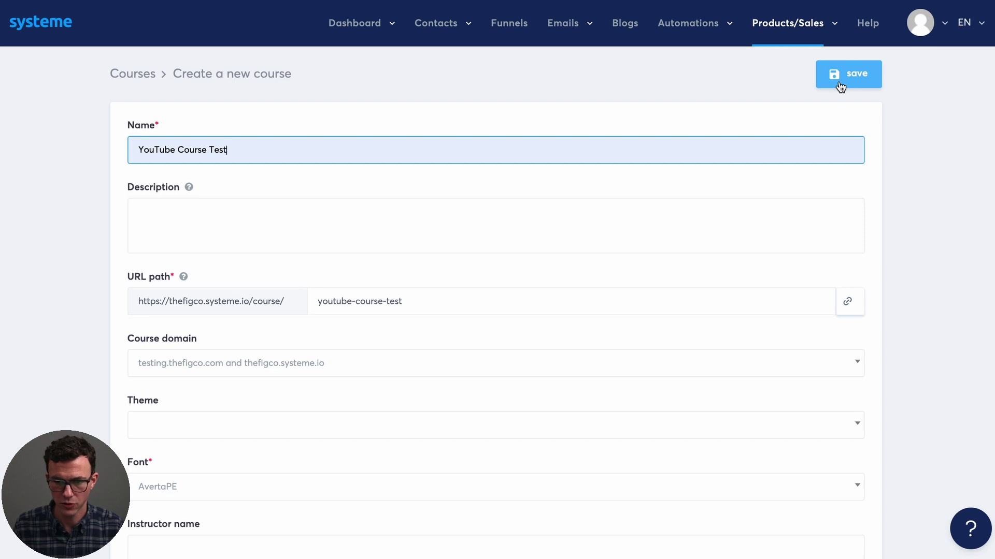
left_click(840, 78)
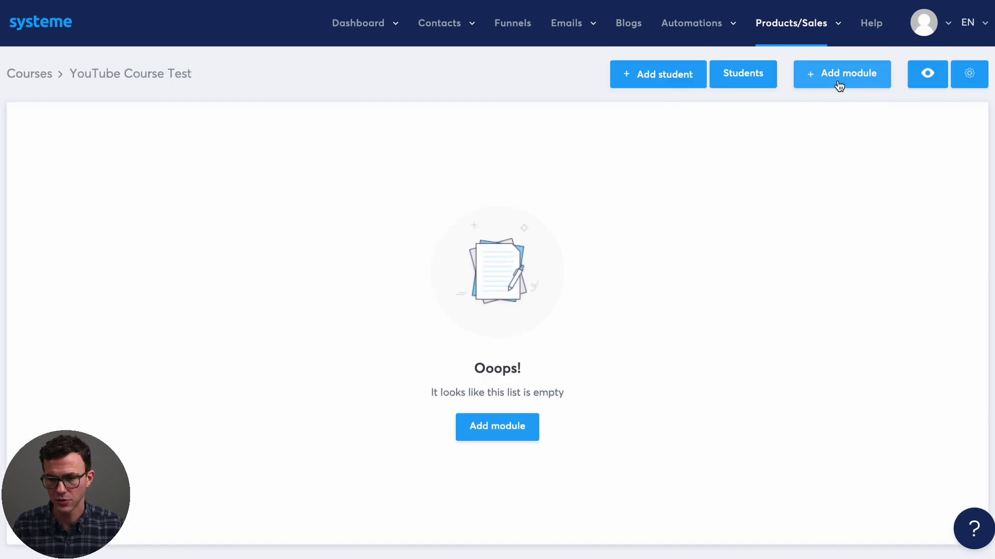
Add module 'Module 0: Welcome' with a video-template lecture 'Course Materials Coming Soon'.
left_click(839, 82)
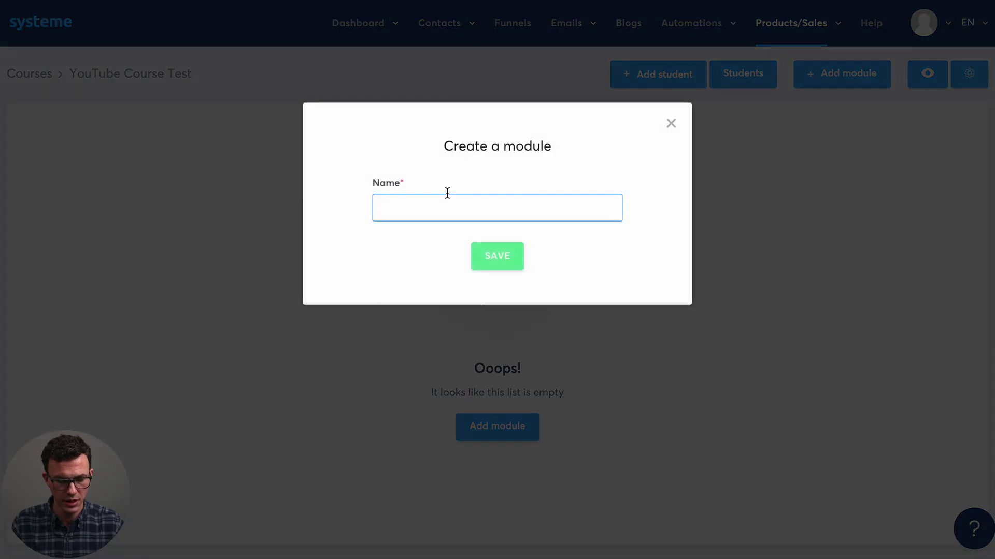
type("Module 0: Welcome")
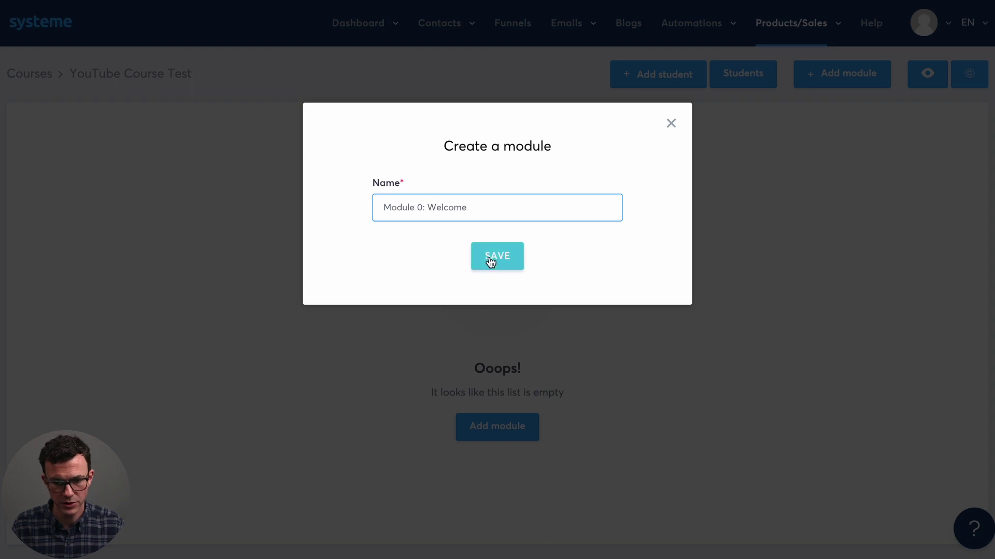
left_click(491, 257)
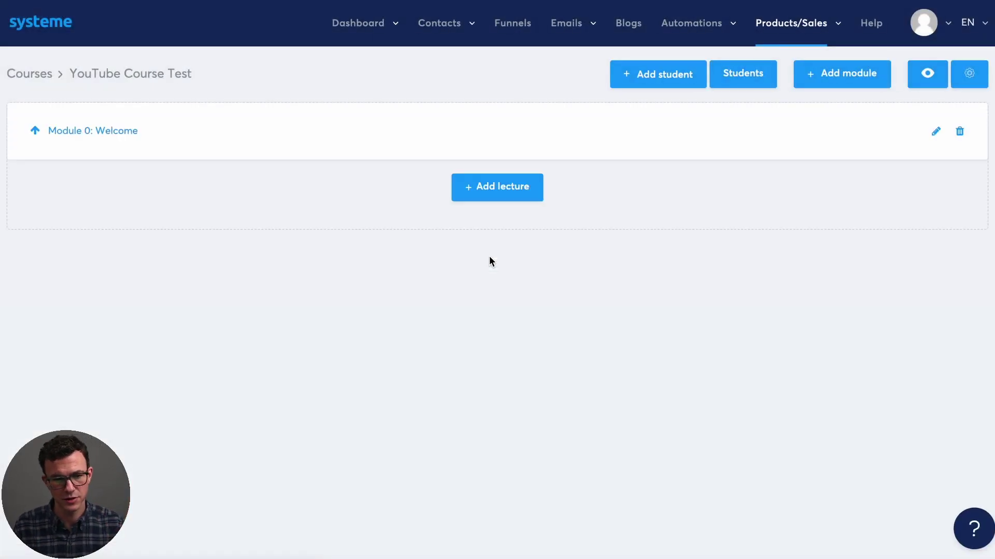
left_click(498, 191)
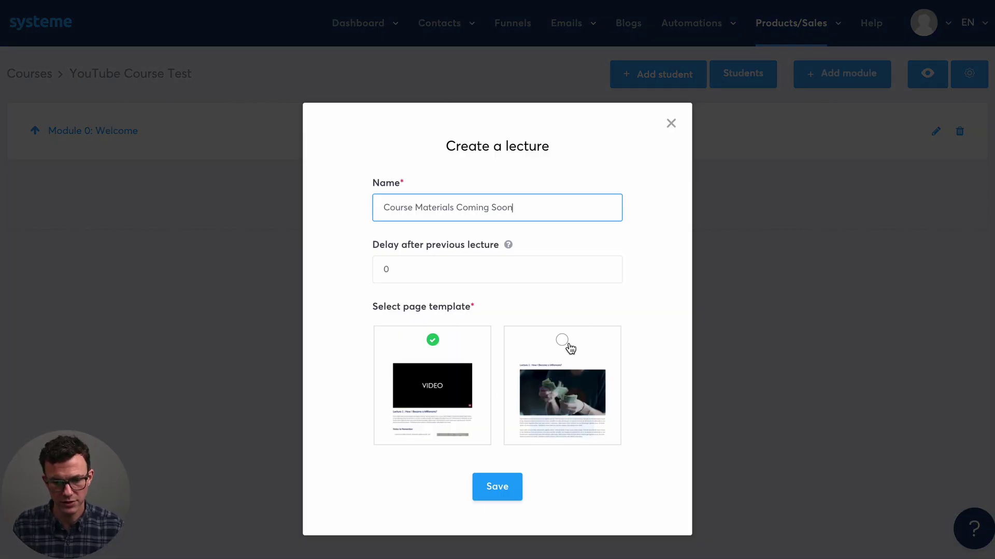
left_click(519, 494)
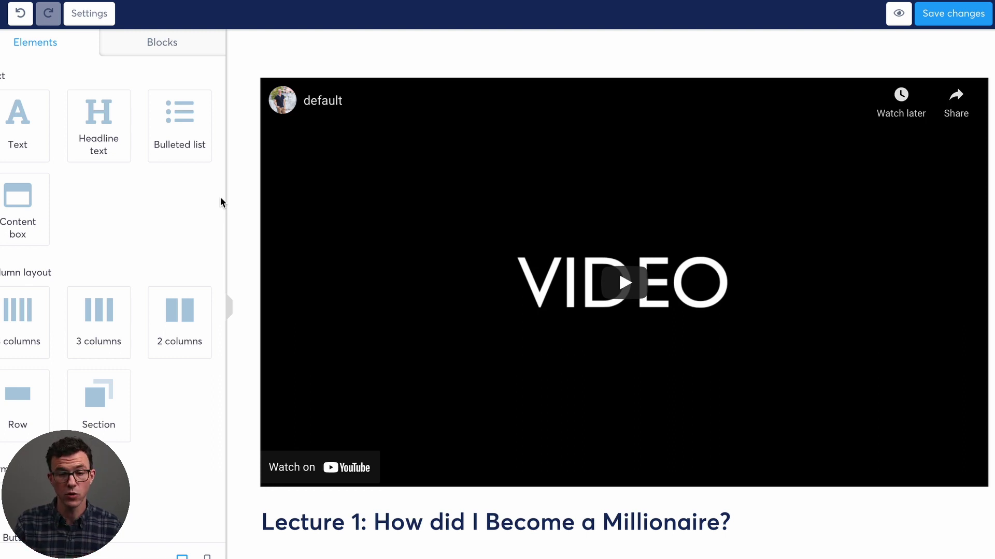
Set the lecture video to the uploaded file admasterclassreels.mp4.
scroll(388, 399, "down", 2)
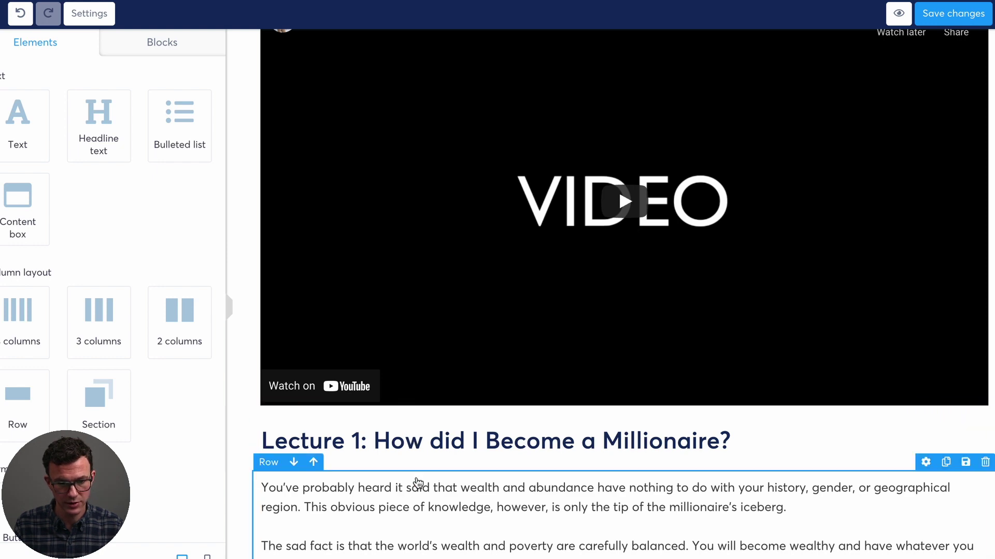
scroll(417, 482, "down", 10)
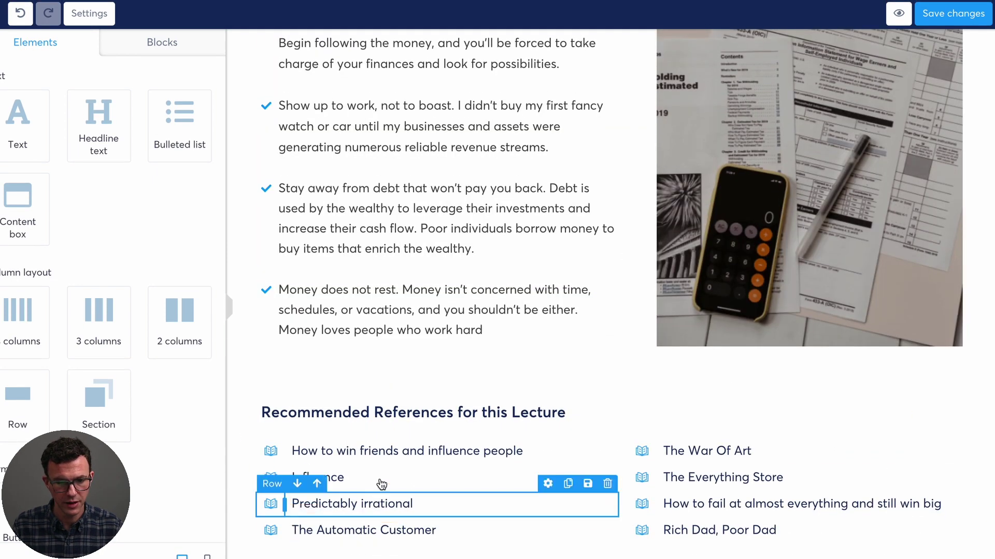
scroll(397, 468, "up", 12)
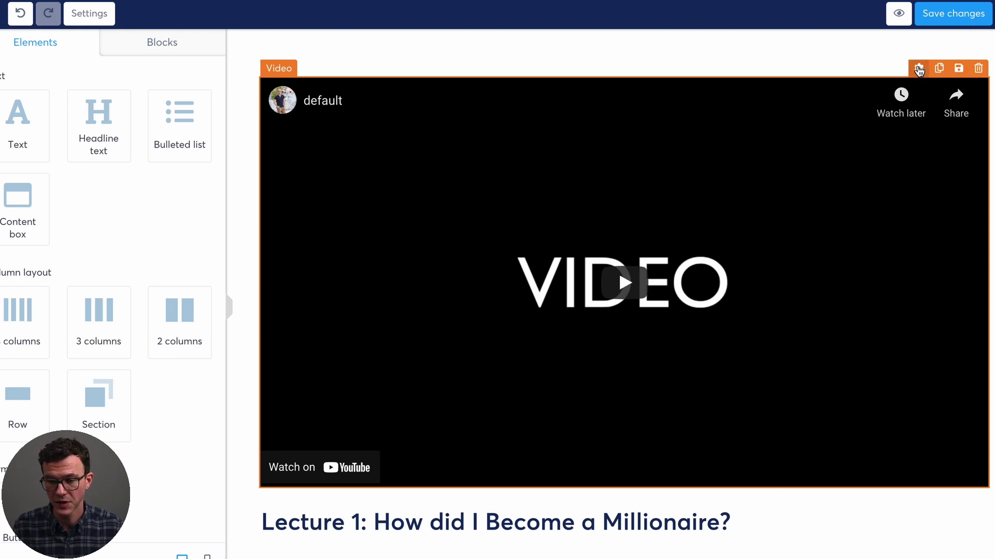
left_click(918, 69)
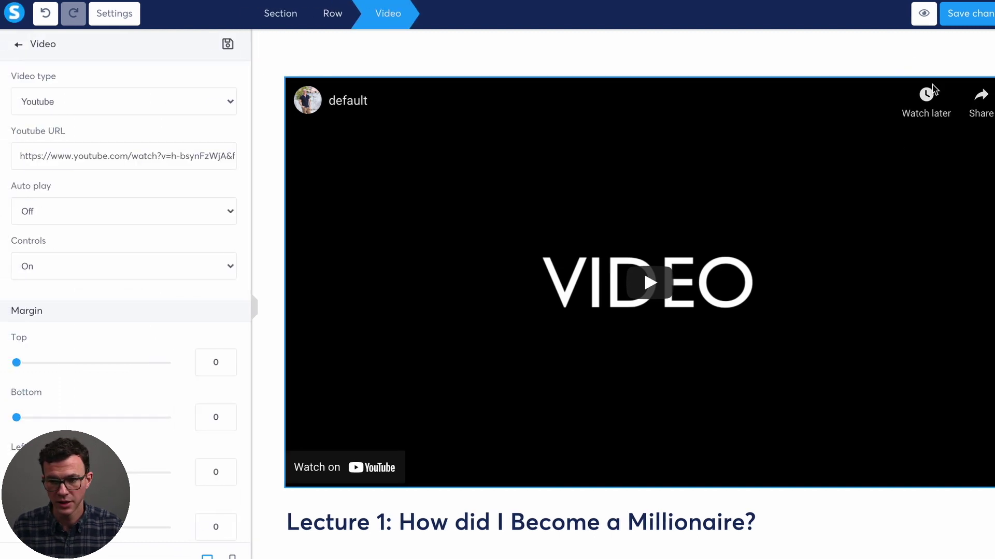
left_click(124, 111)
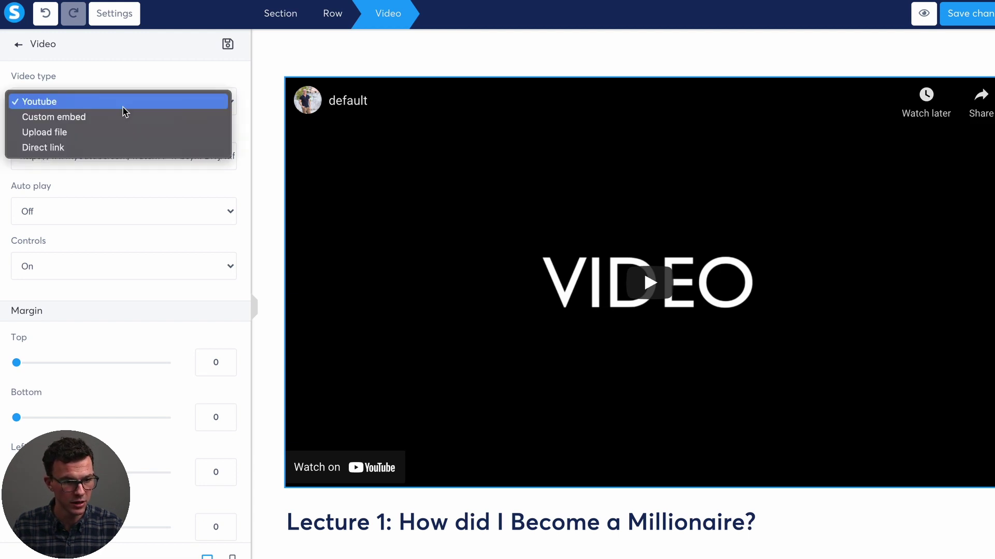
left_click(120, 135)
left_click(221, 162)
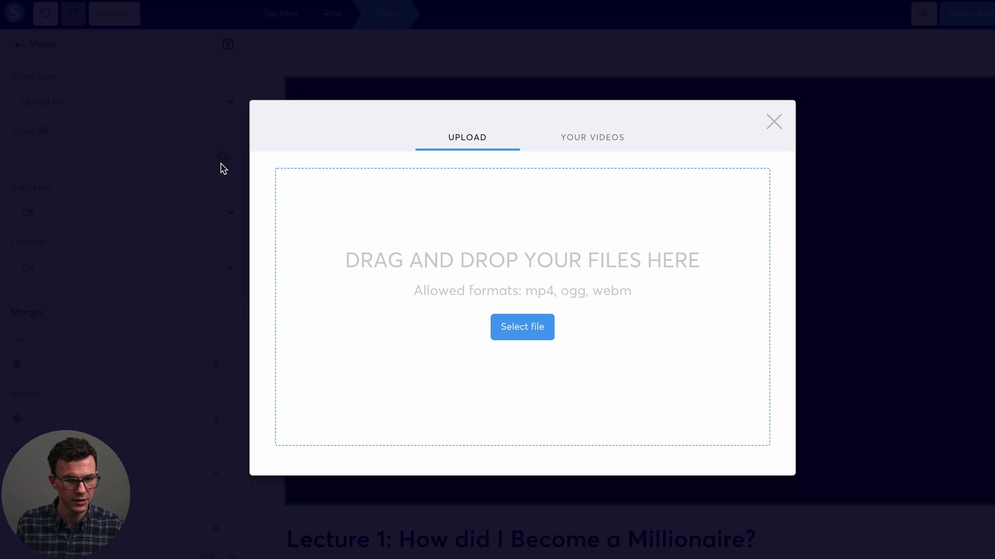
left_click(594, 137)
left_click(318, 169)
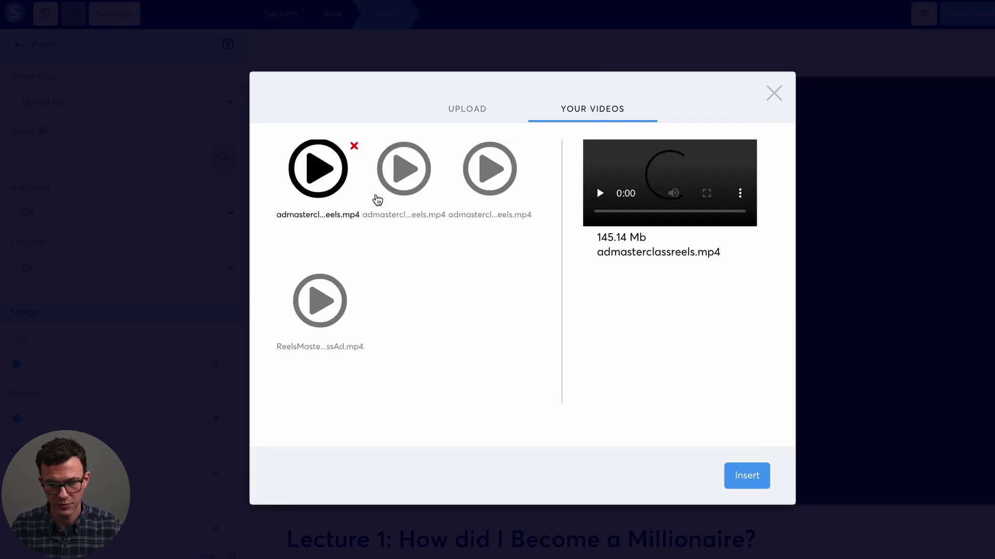
left_click(759, 475)
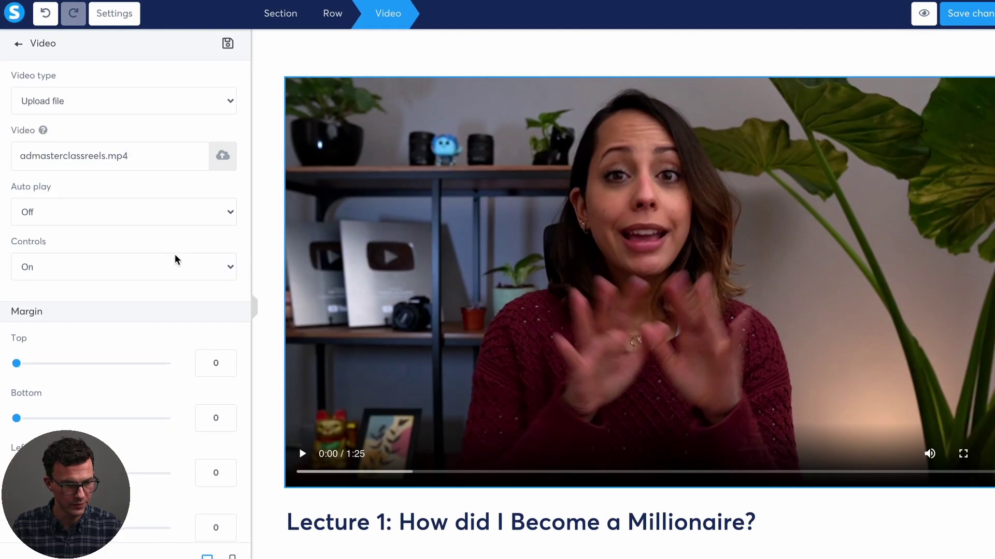
Select the lecture's title text below the video.
scroll(3, 129, "down", 4)
scroll(115, 295, "down", 2)
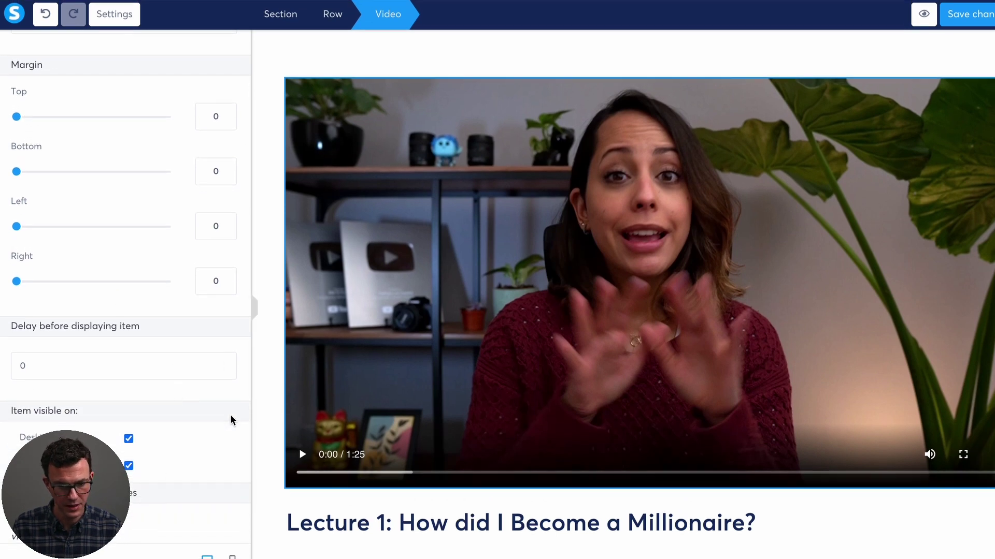
triple_click(365, 526)
Replace the title with 'New Materials Available December 1' and colour it red.
type("New Materials Available December 1")
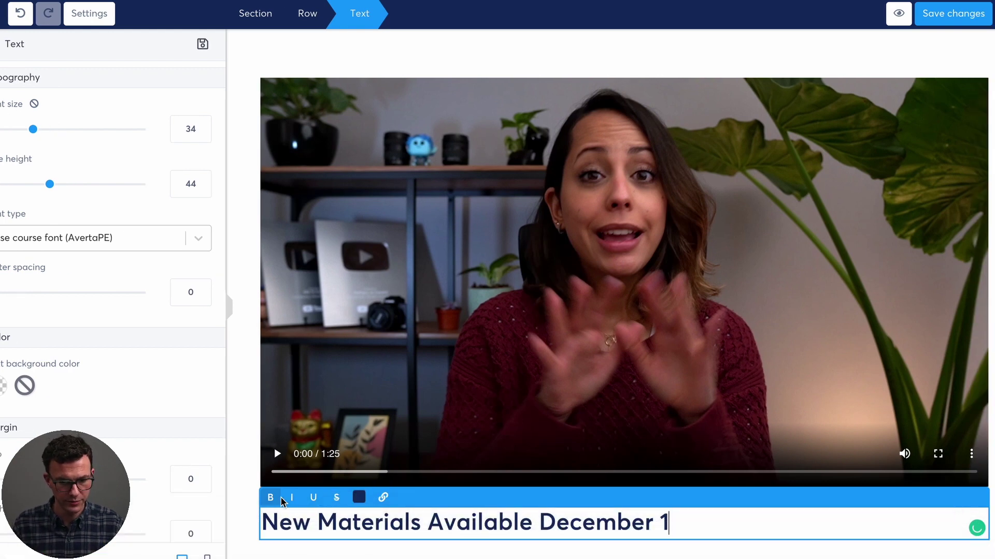
triple_click(288, 525)
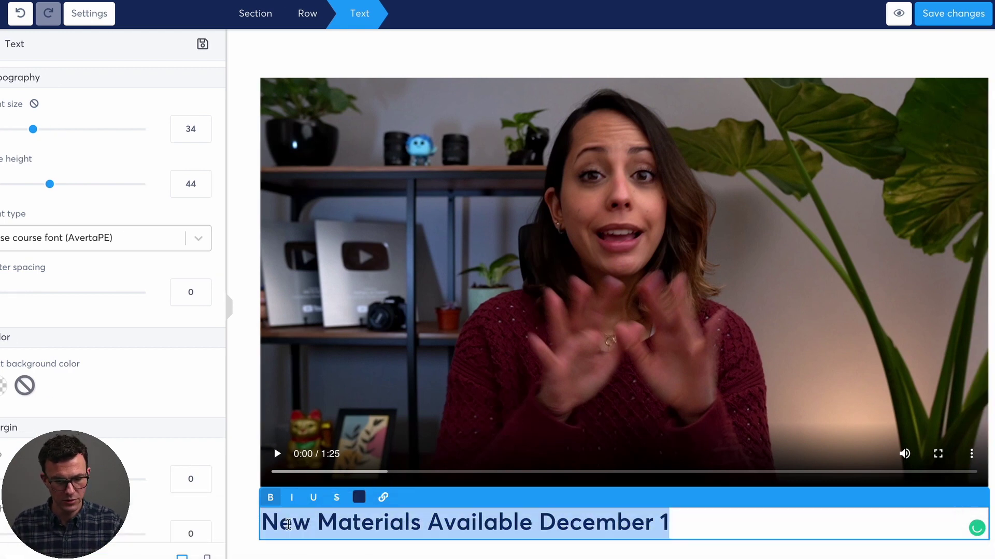
left_click(293, 499)
left_click(313, 498)
left_click(313, 497)
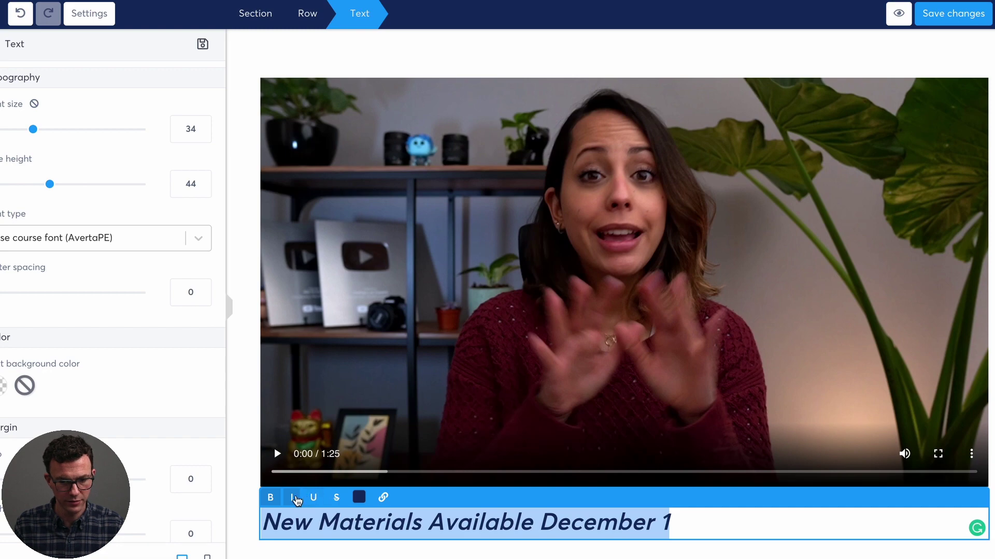
left_click(293, 499)
scroll(293, 498, "down", 2)
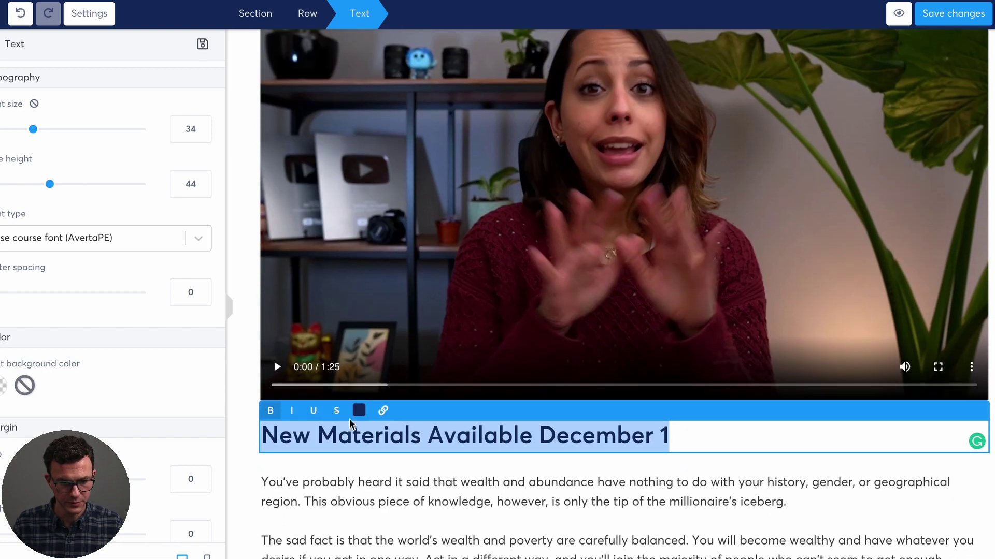
left_click(359, 412)
left_click(366, 421)
left_click(562, 507)
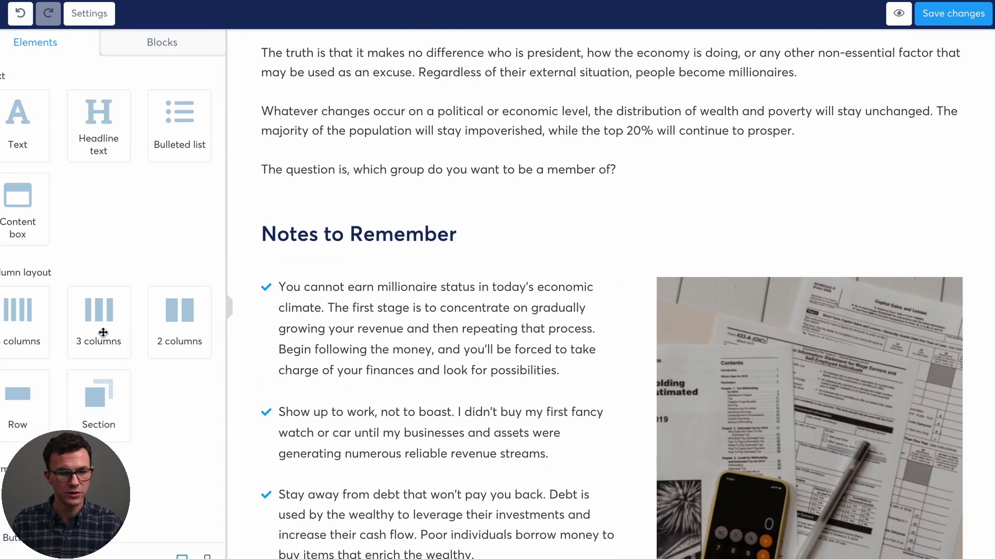
Add an empty four-column row above Notes to Remember and delete the calculator photo.
left_click_drag(22, 327, 448, 218)
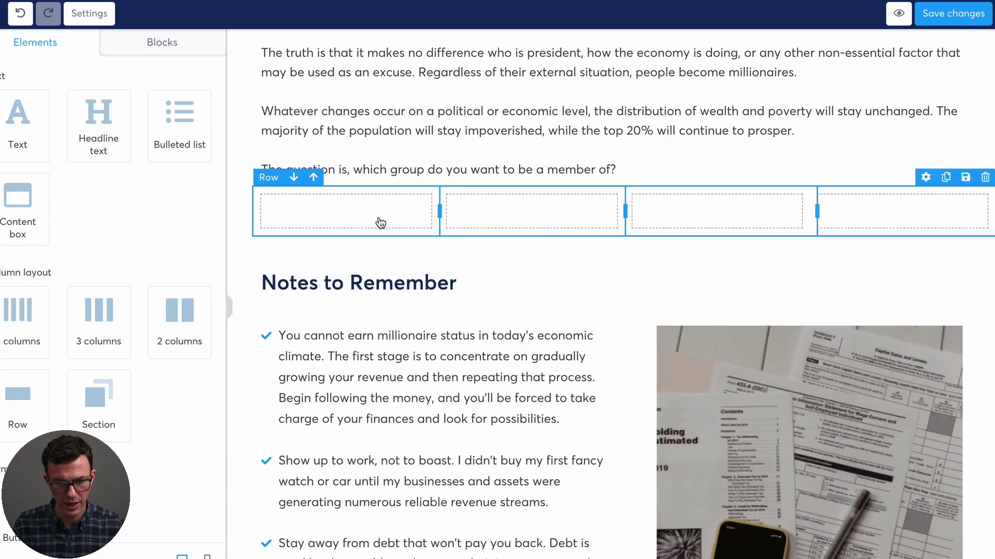
scroll(709, 179, "down", 5)
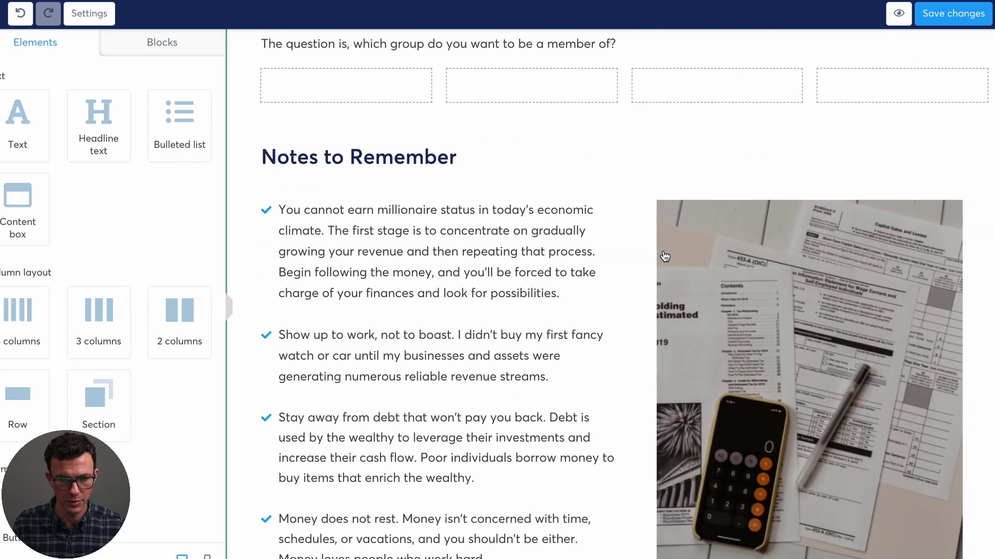
scroll(790, 392, "up", 2)
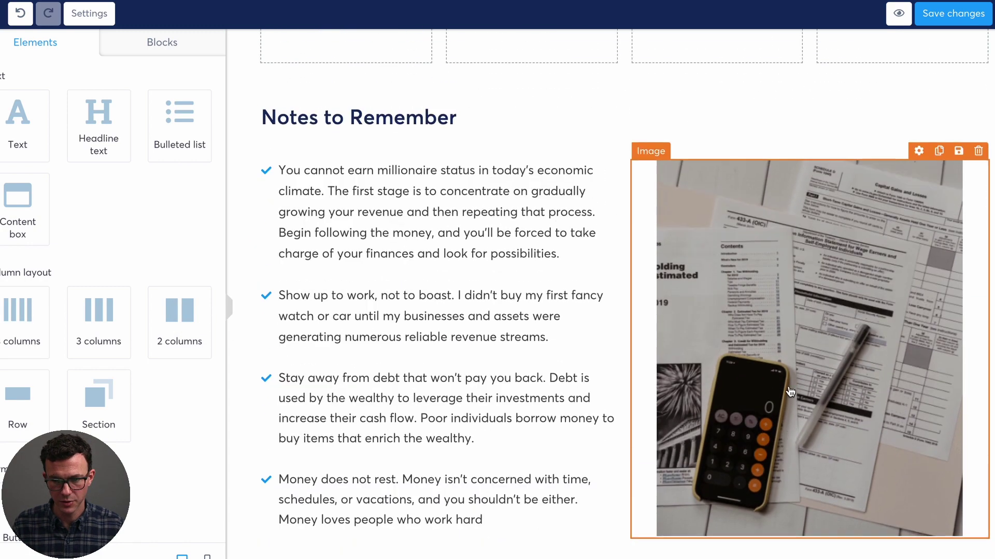
left_click(977, 151)
left_click(614, 40)
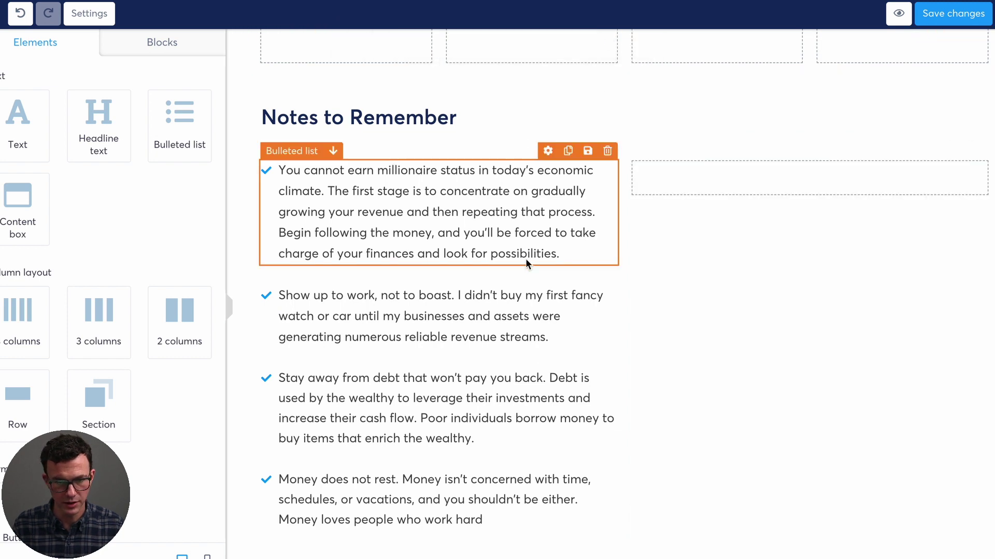
Save the lecture page and exit the editor.
scroll(466, 259, "down", 5)
scroll(60, 369, "down", 5)
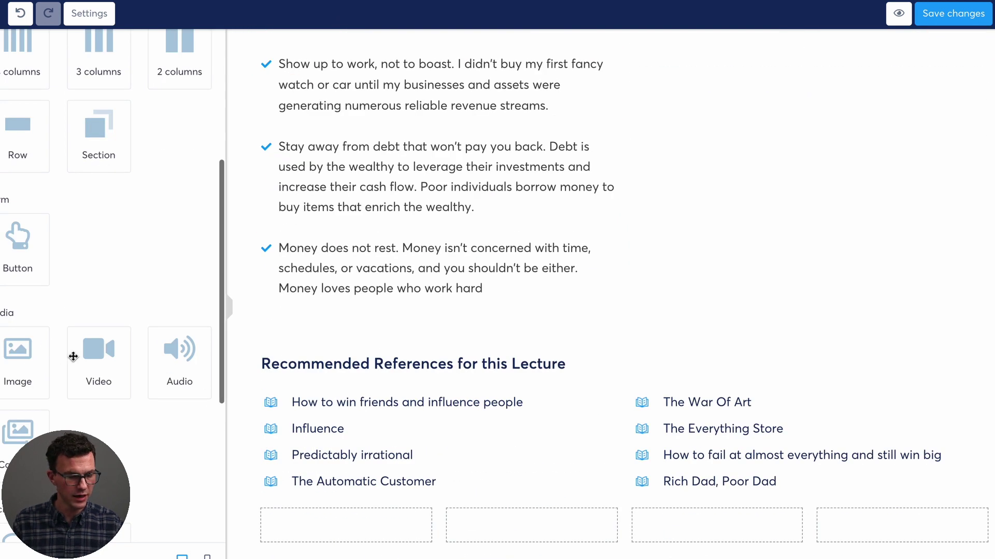
scroll(118, 409, "down", 3)
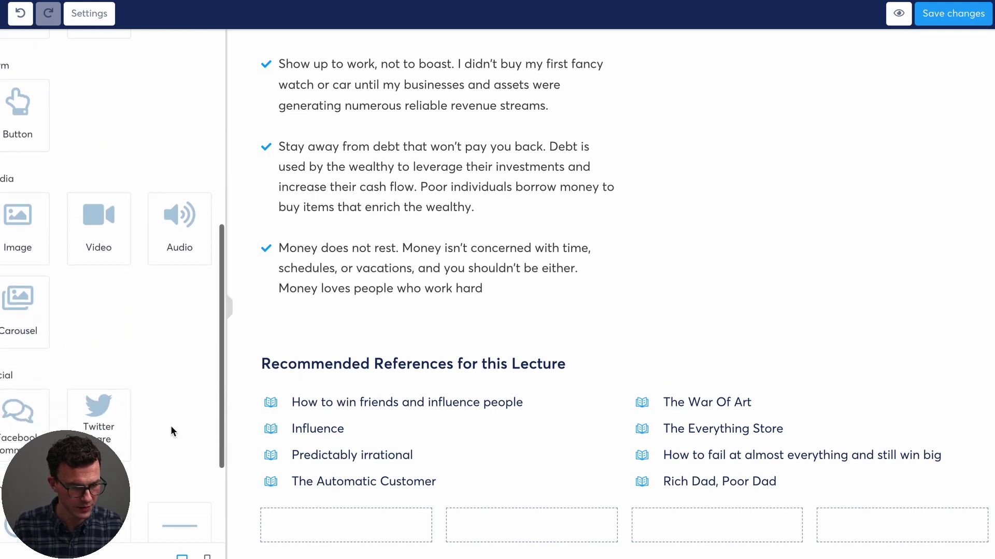
scroll(172, 431, "down", 3)
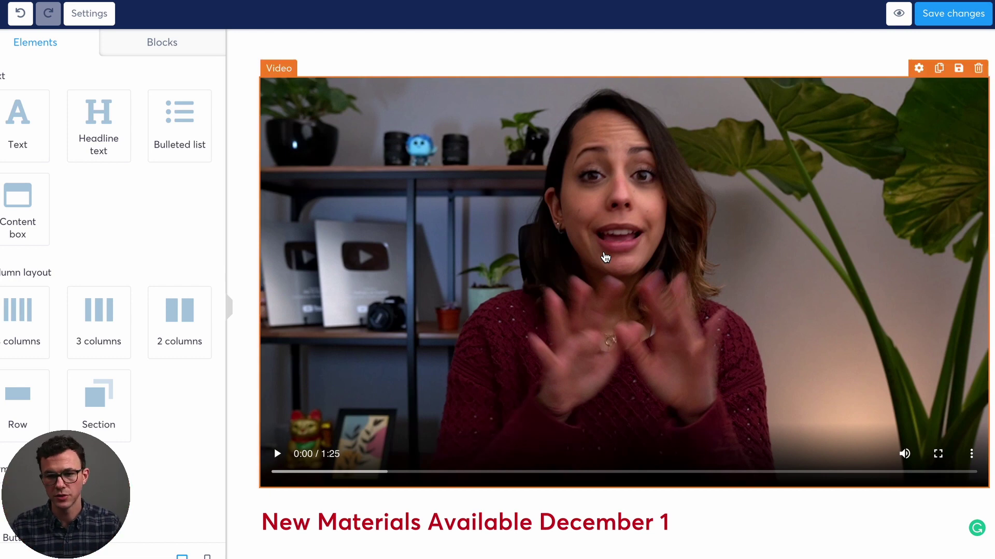
left_click(954, 19)
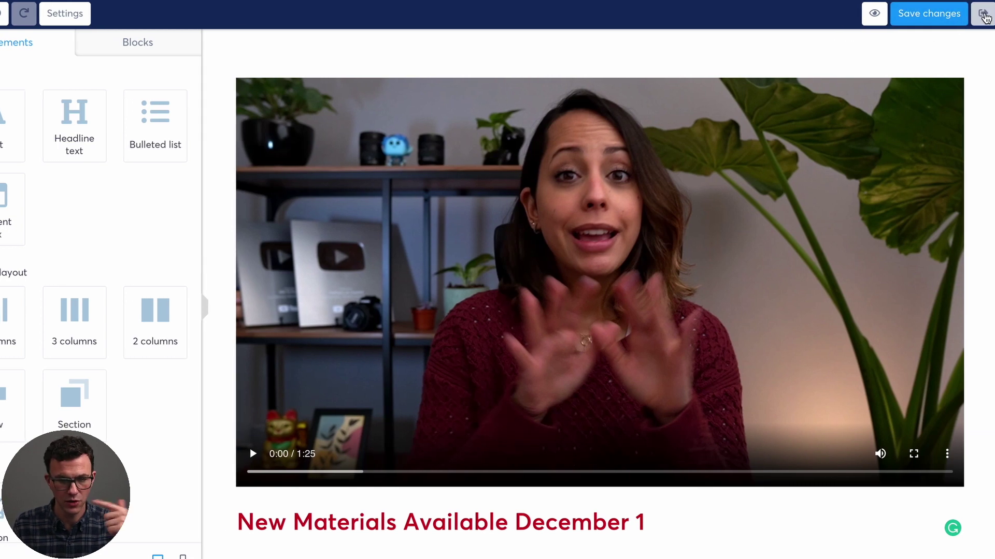
left_click(981, 16)
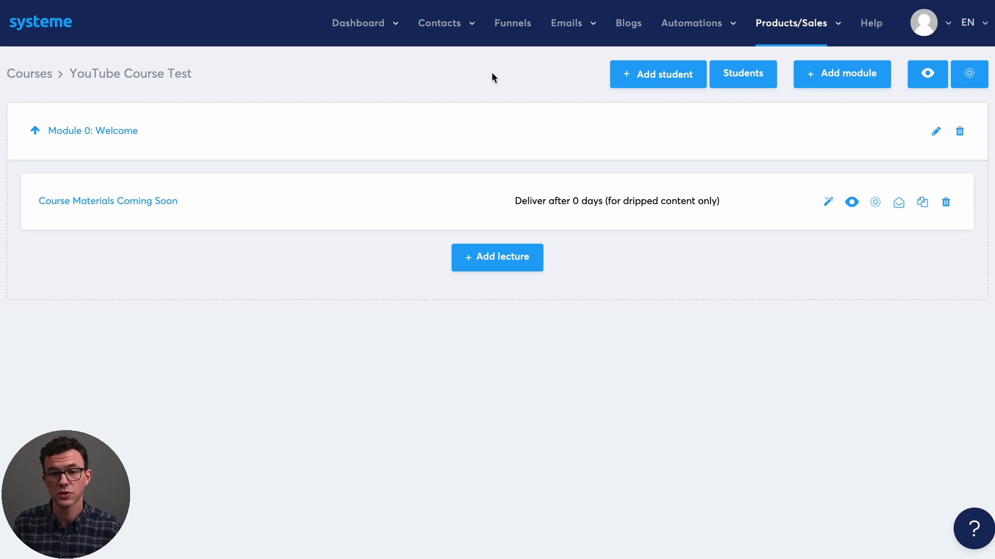
Return to the YouTube Course Test outline showing Module 0: Welcome and its lecture.
mouse_move(564, 18)
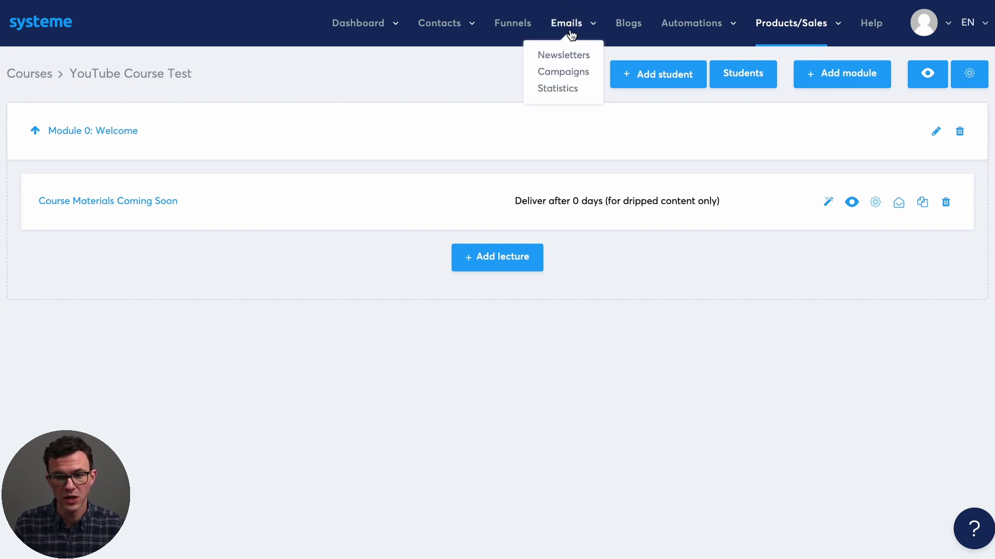
Create the 'Purchase YouTube Sequence' email campaign and open it to add emails.
left_click(564, 77)
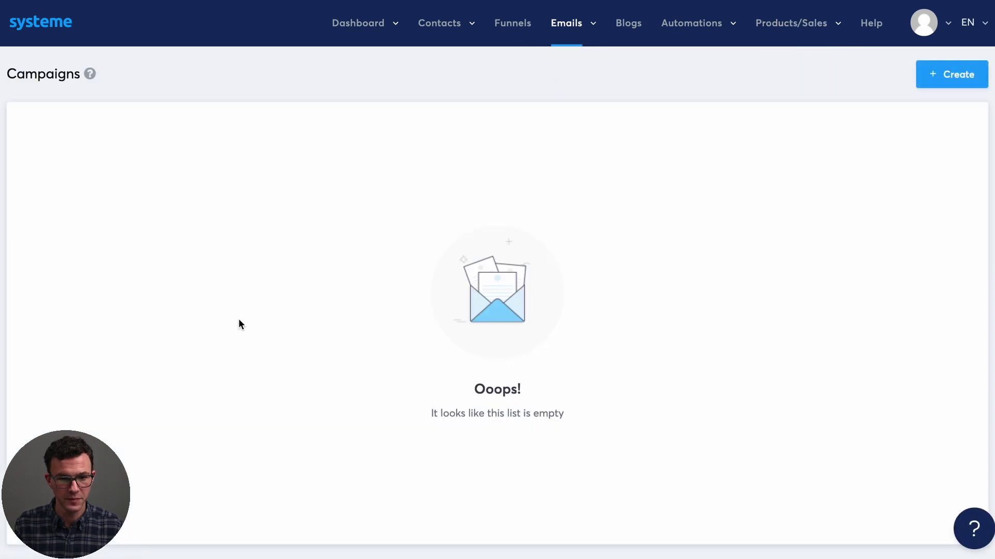
left_click(960, 77)
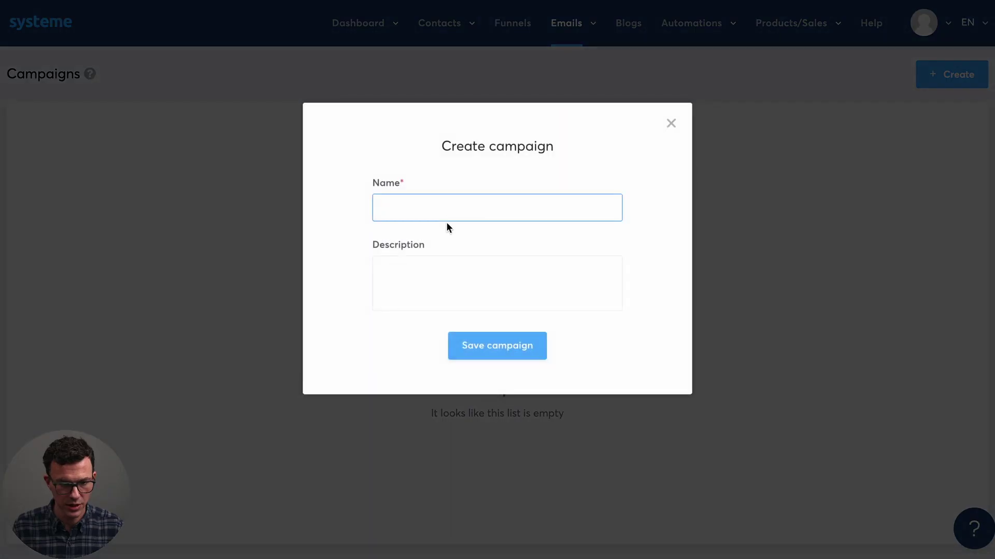
type("Purchase YouTube Sequence")
left_click(489, 347)
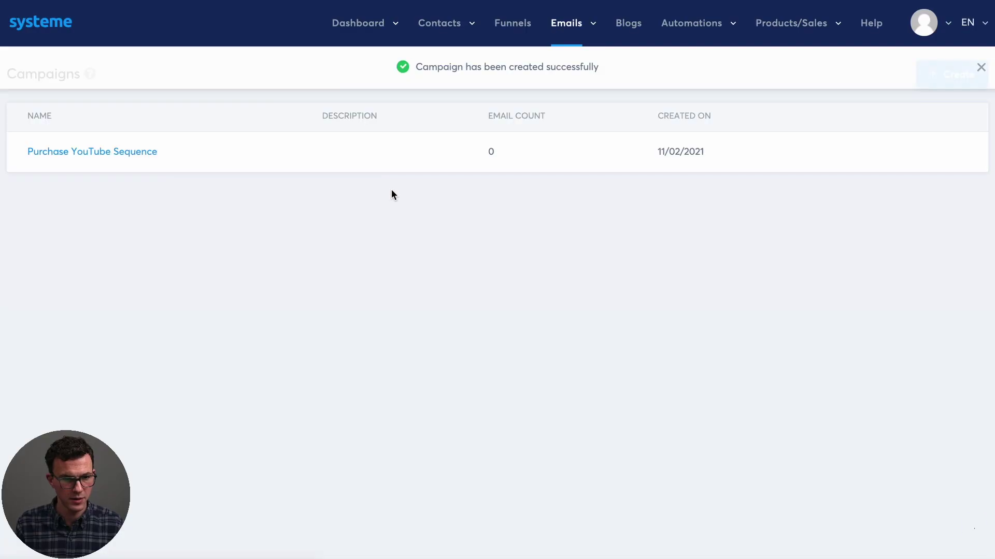
left_click(115, 153)
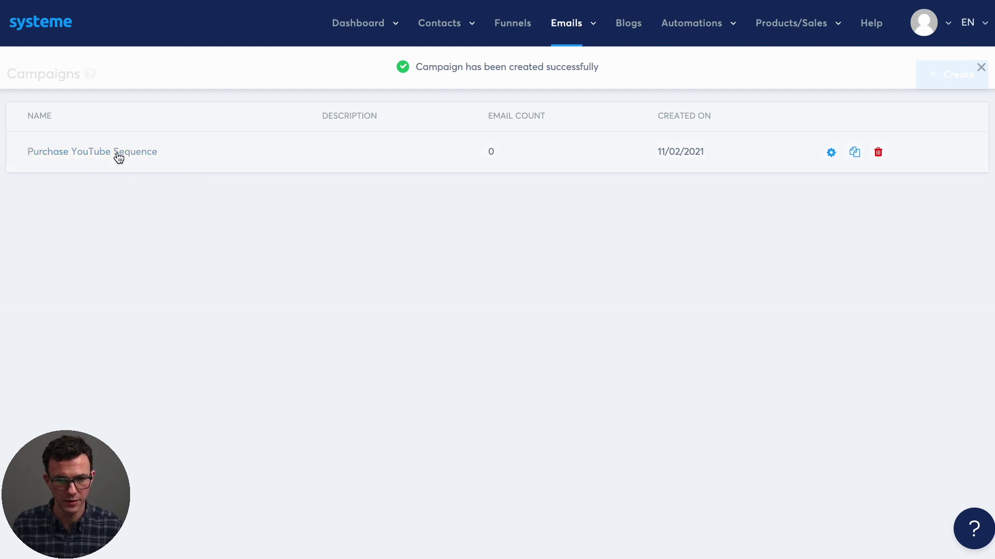
left_click(927, 74)
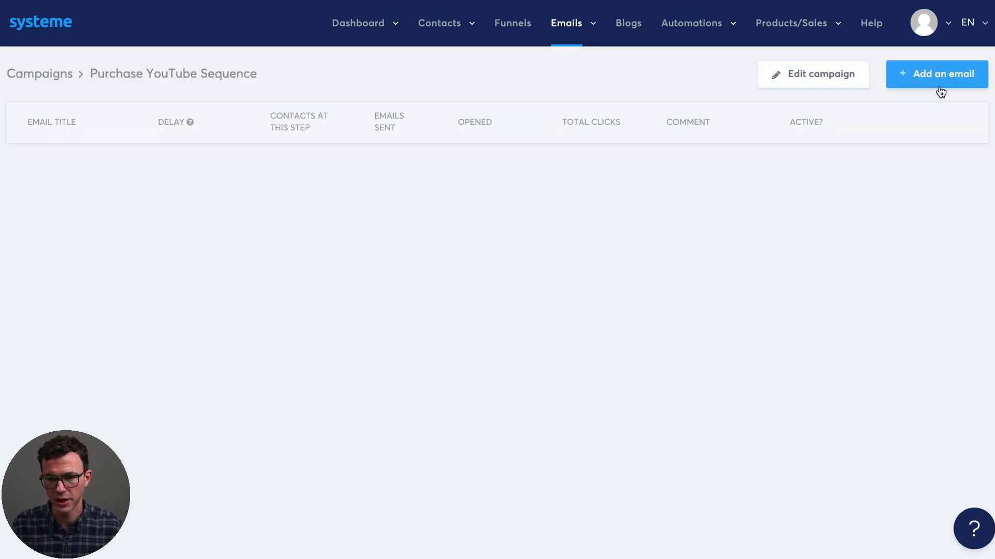
Create a new email with the sender's name and subject 'Welcome to the Course!!!', using the classic editor.
left_click(955, 73)
type("Jeffrey Thelen")
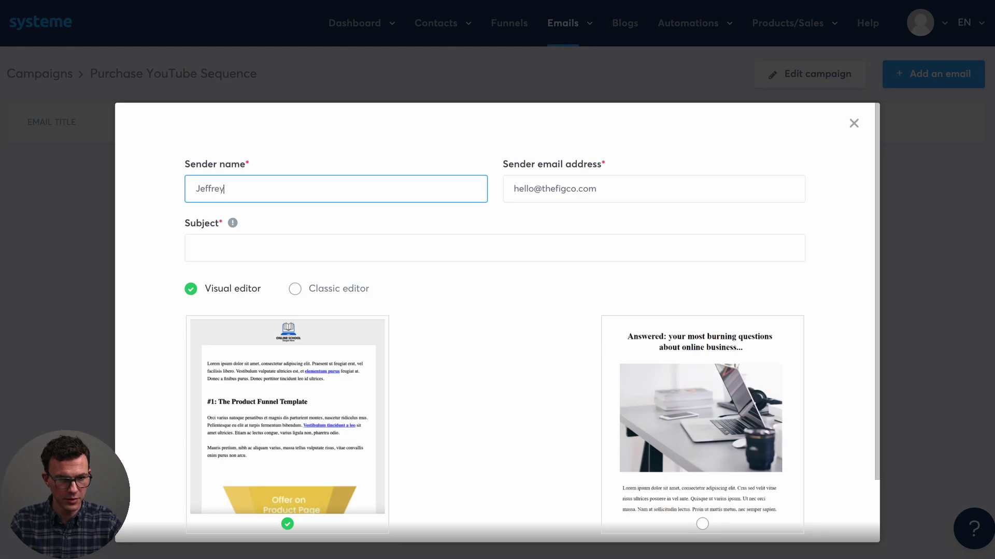
key("Tab")
type("Welcome to the Course!!!")
scroll(449, 340, "down", 2)
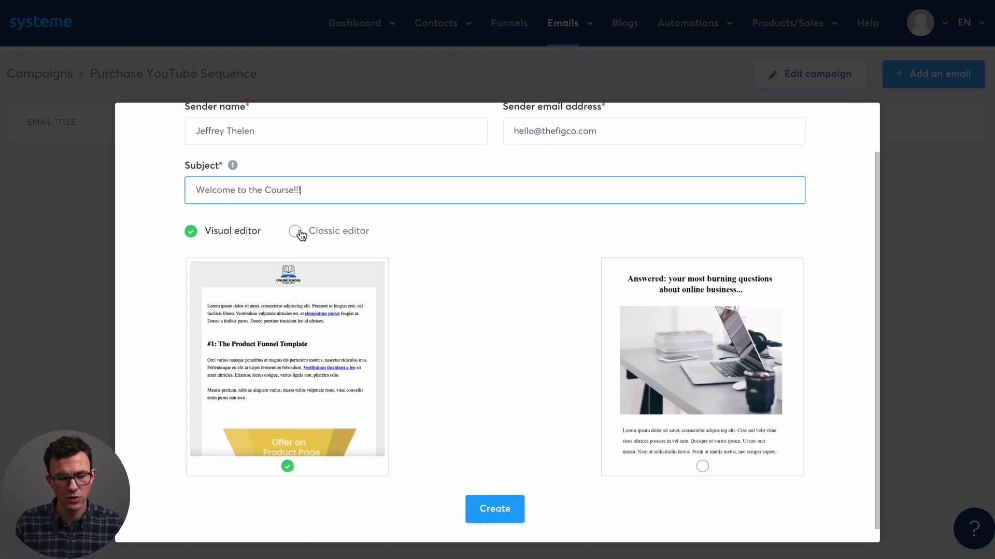
left_click(296, 231)
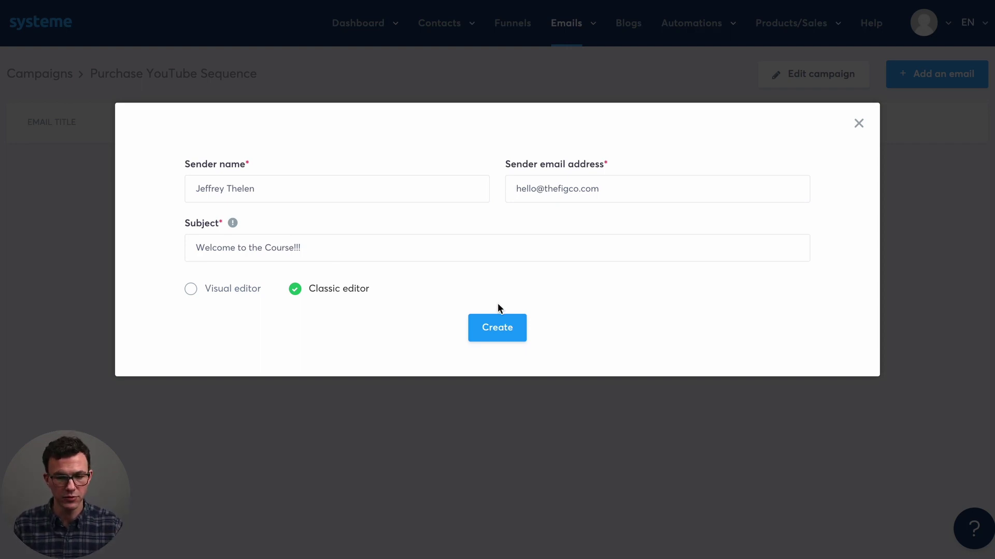
left_click(498, 329)
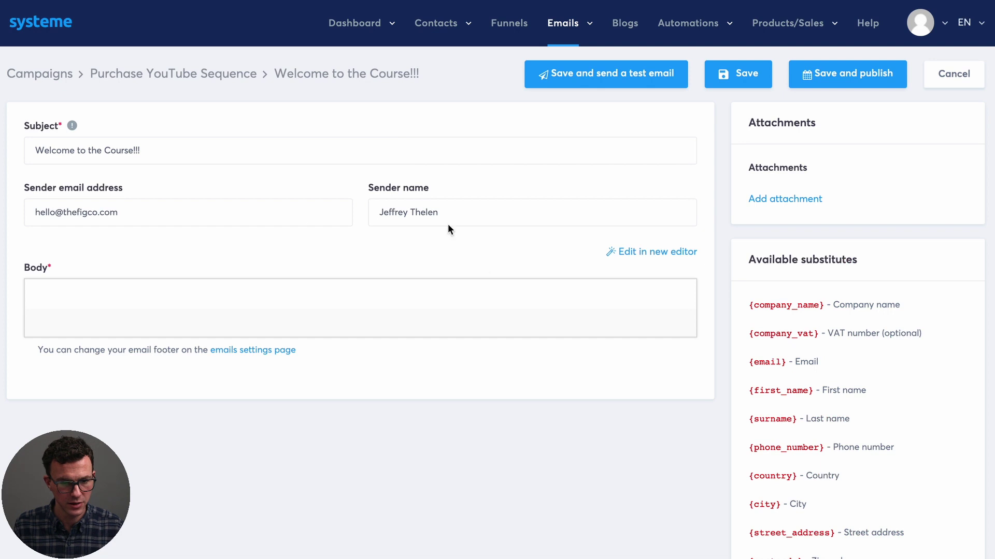
Write the body 'Hi {first_name},', 'Welcome to the course! Materials available Dec 1.', then a 'Best,' sign-off.
left_click(134, 377)
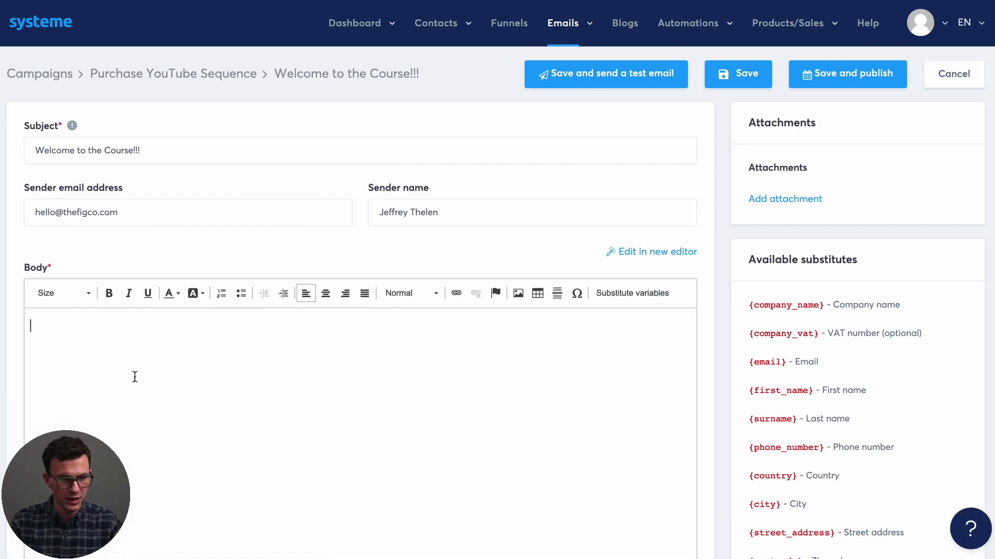
type("Hi")
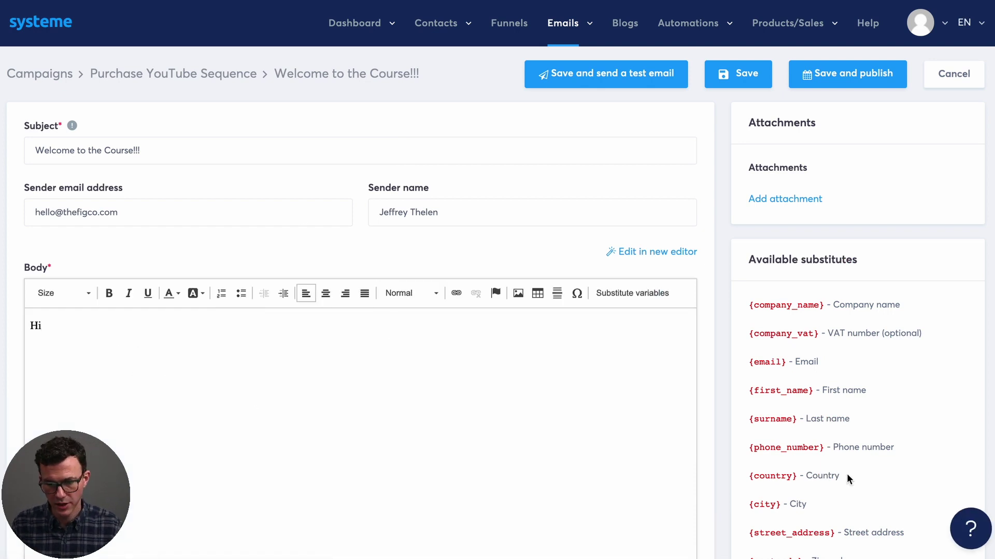
left_click_drag(749, 391, 813, 391)
key("ctrl+c")
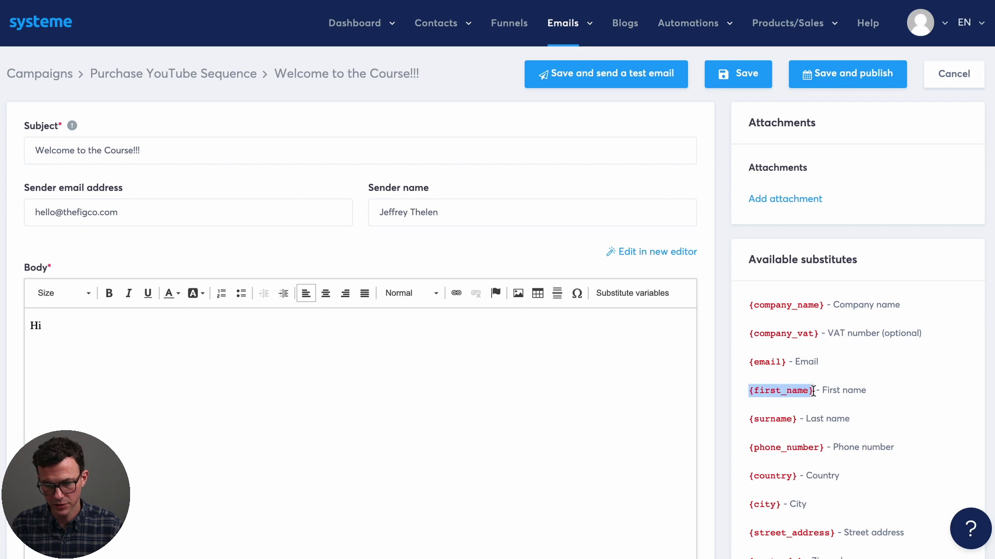
left_click(199, 327)
key("ctrl+v")
type(",")
key("Return")
type("Welco")
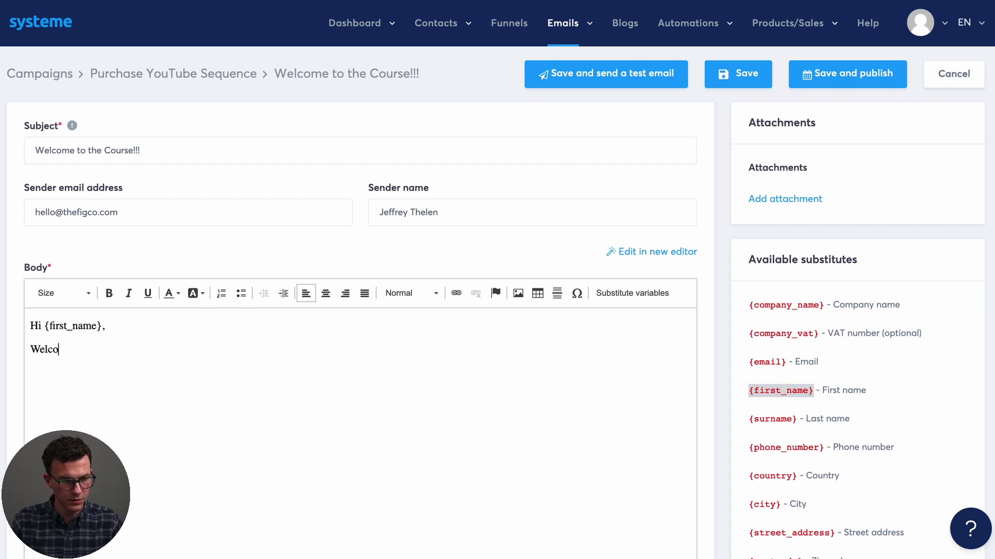
type("me to the course")
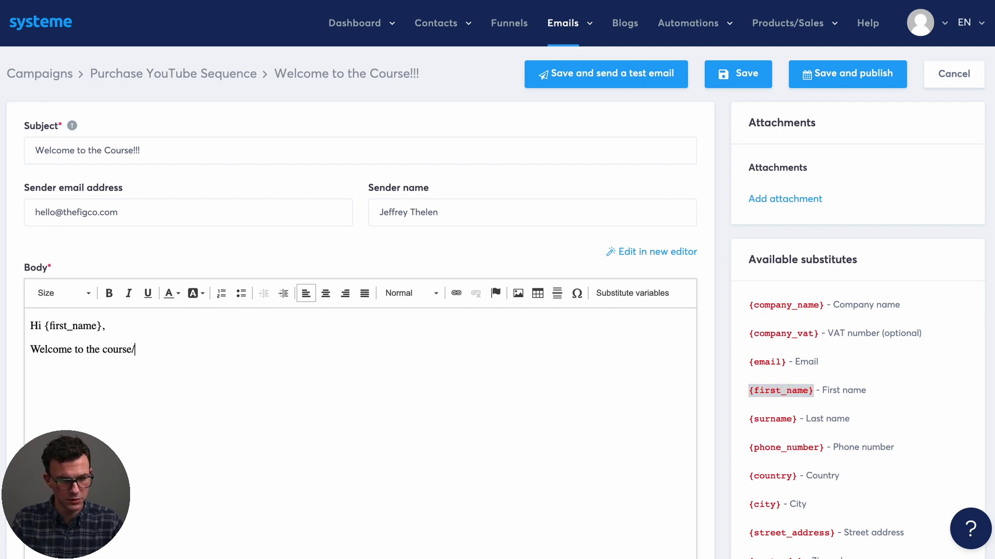
type("! Materials available Dec 1.")
key("Return")
key("Return")
type("Best,")
key("Return")
type("Jeff")
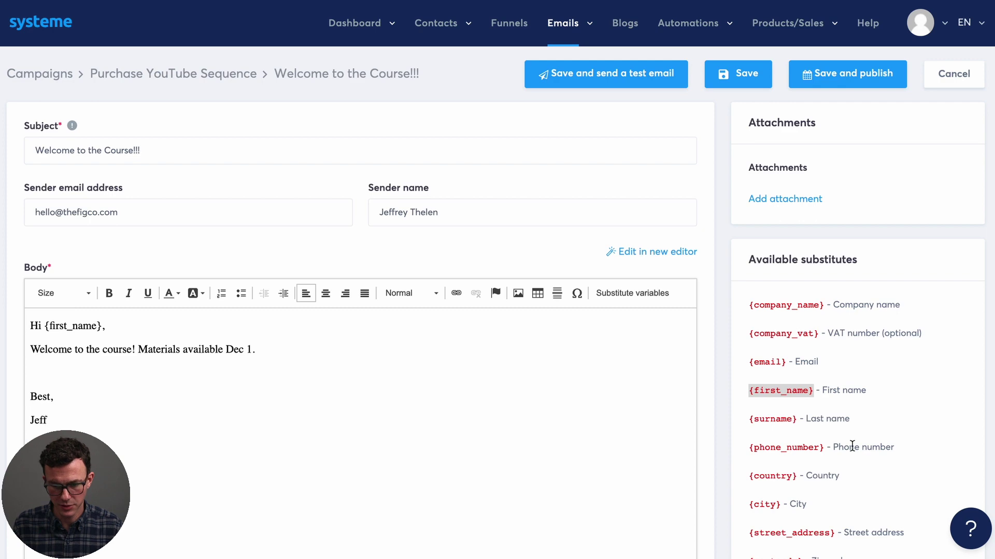
scroll(710, 395, "down", 5)
scroll(710, 395, "up", 5)
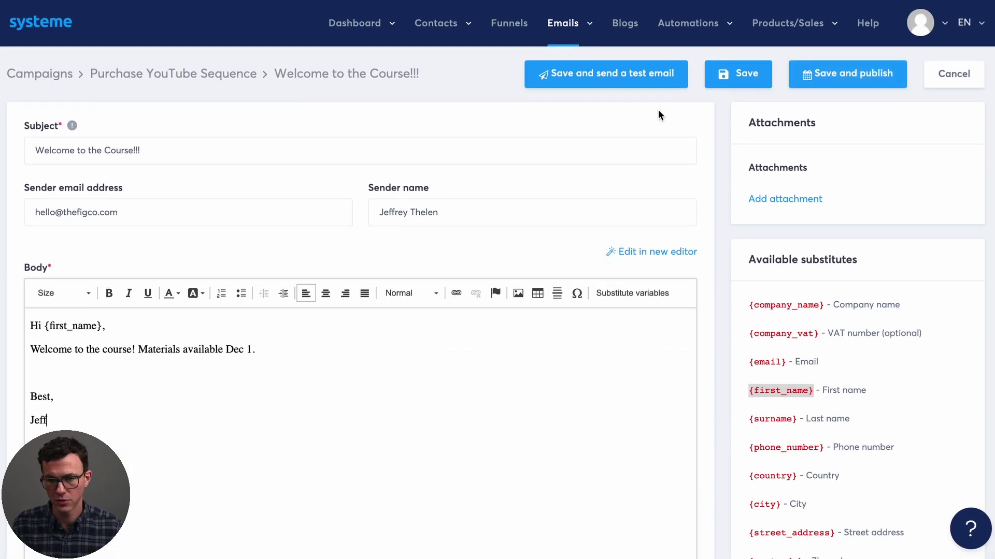
Save the email and publish it with a delay of 0 hours.
left_click(798, 82)
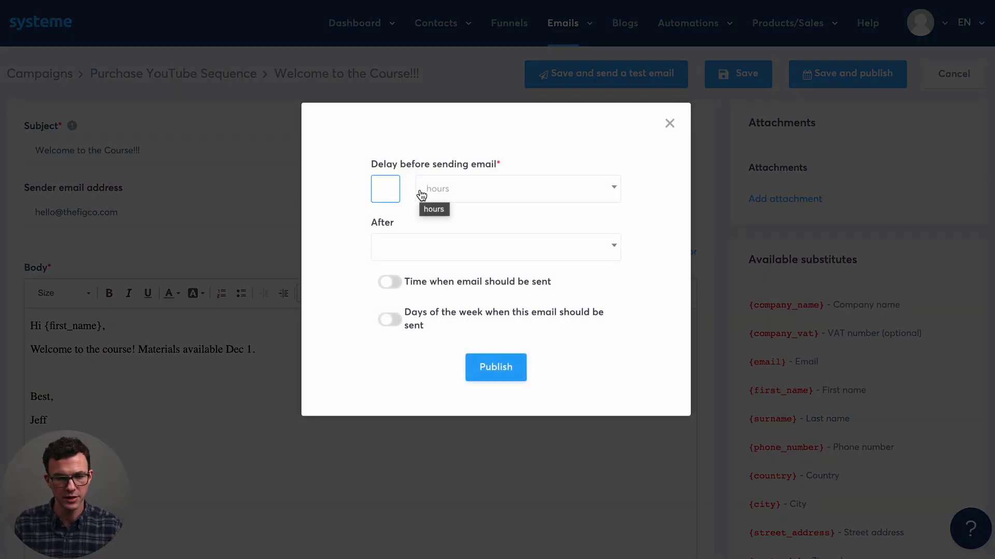
left_click(439, 201)
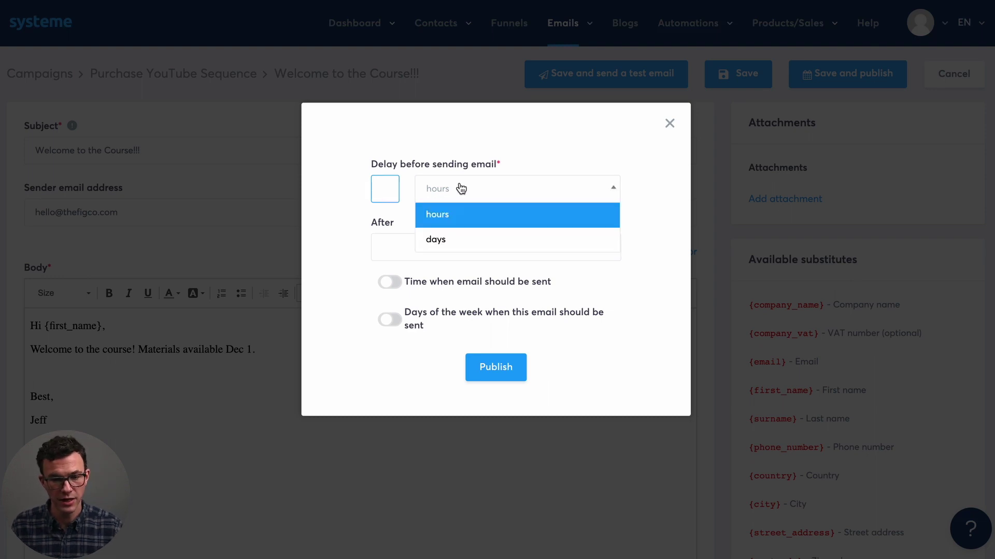
left_click(403, 188)
left_click(384, 188)
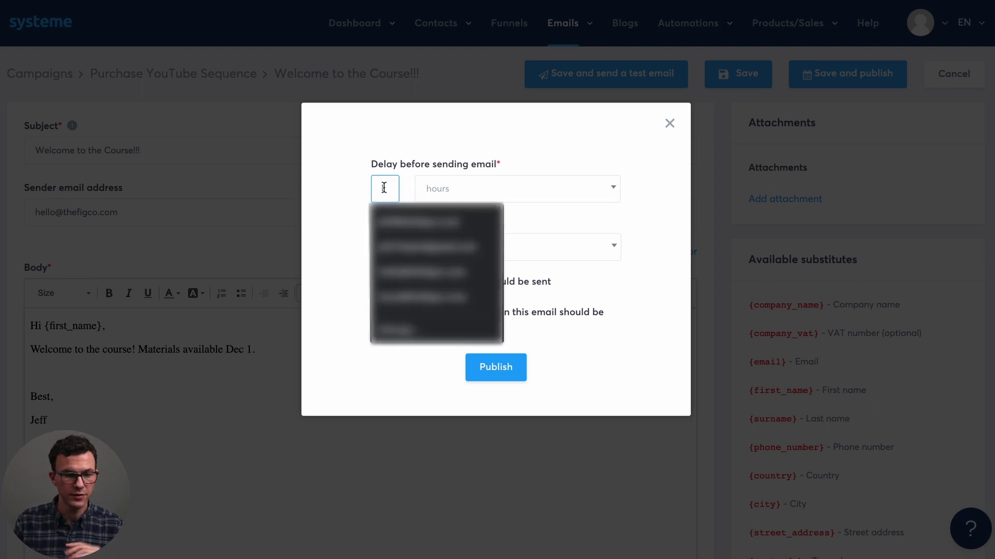
type("0")
left_click(318, 234)
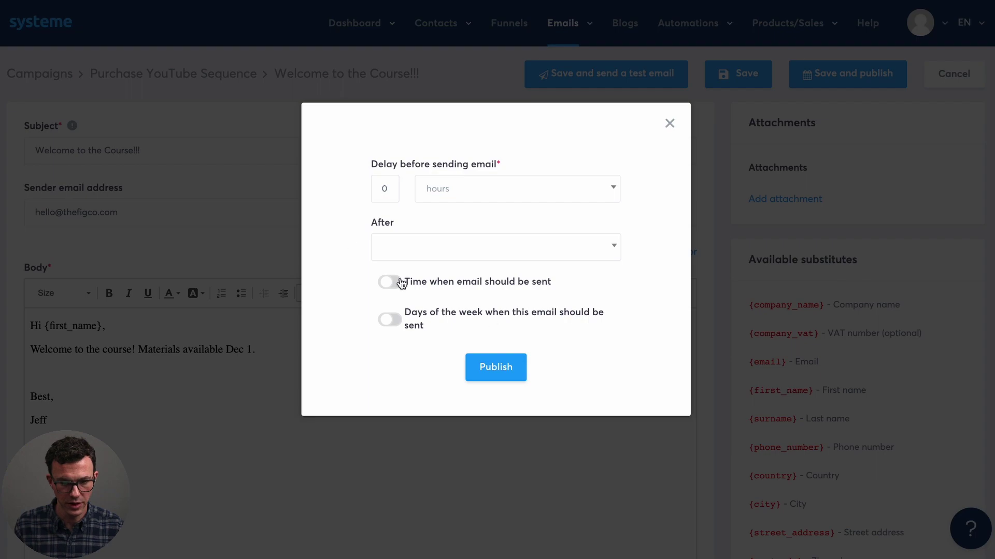
left_click(496, 368)
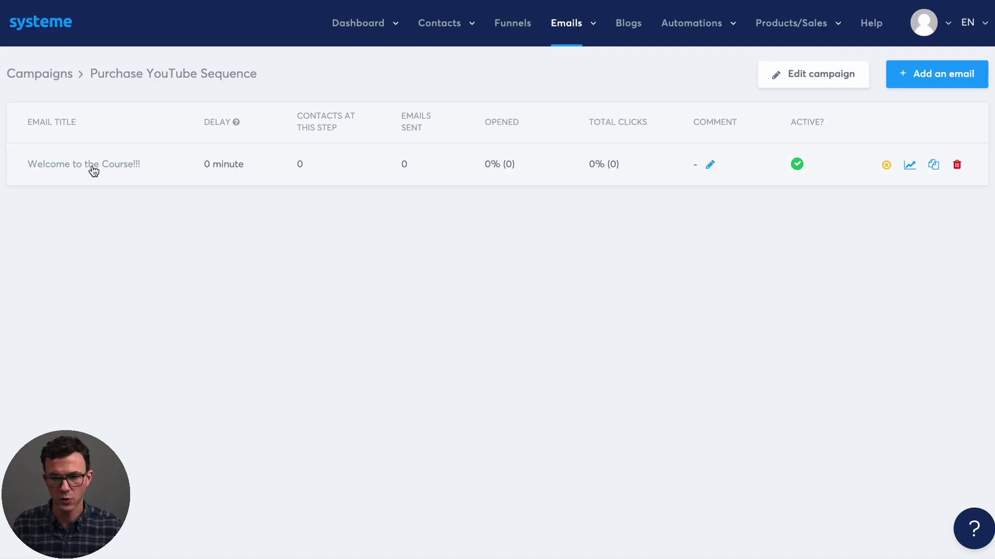
Add a second campaign email built with the classic editor.
left_click(939, 75)
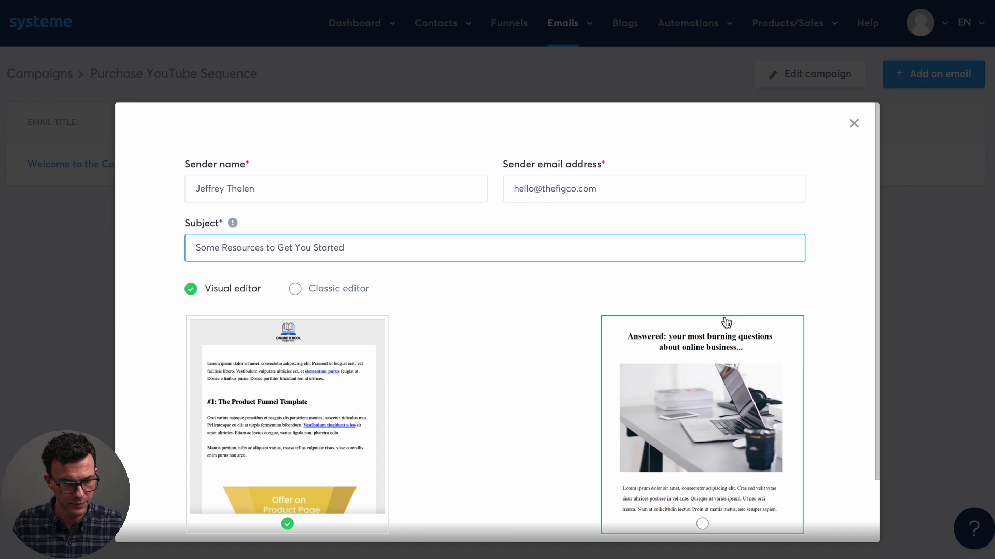
scroll(570, 347, "down", 3)
left_click(296, 220)
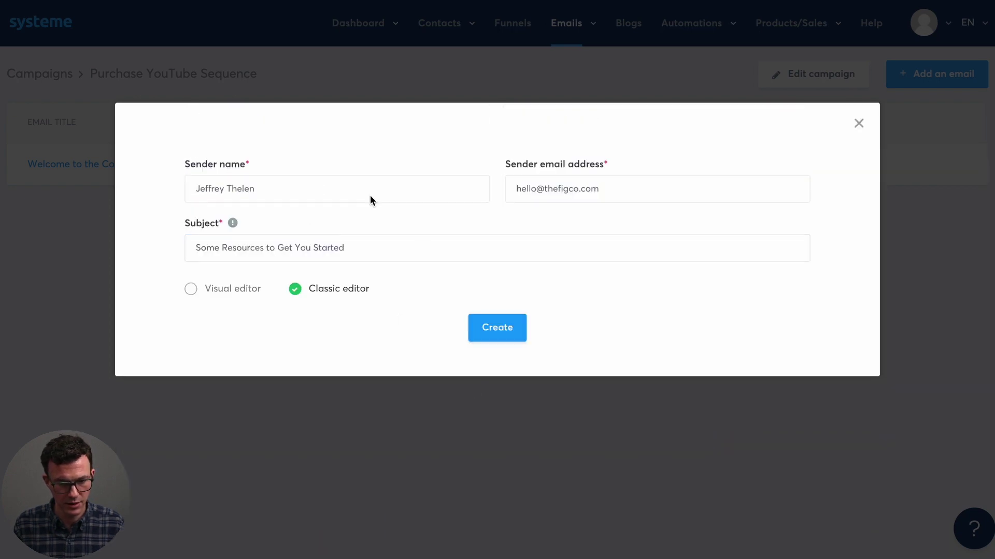
left_click(482, 327)
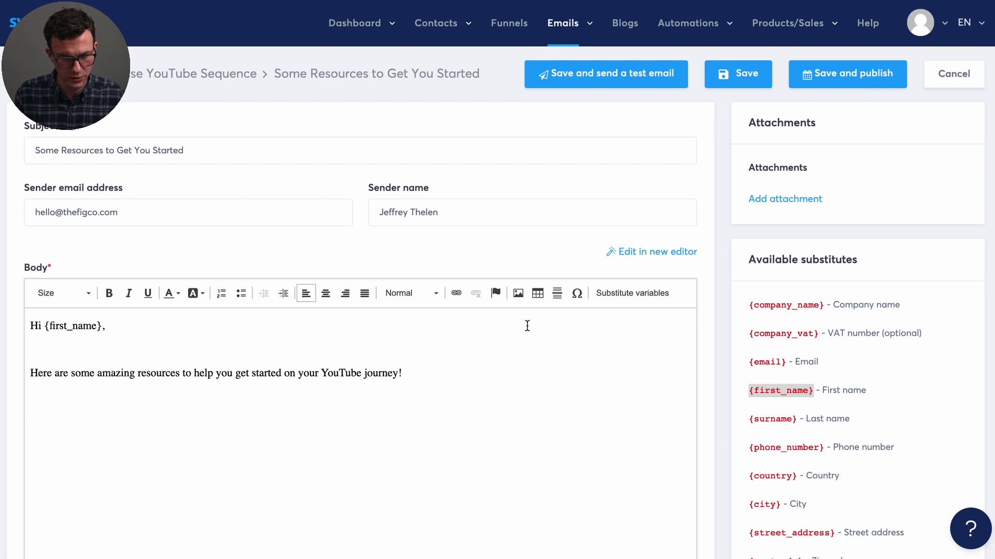
Write the email body as a bulleted list of resources followed by a 'Best,' sign-off.
left_click(241, 293)
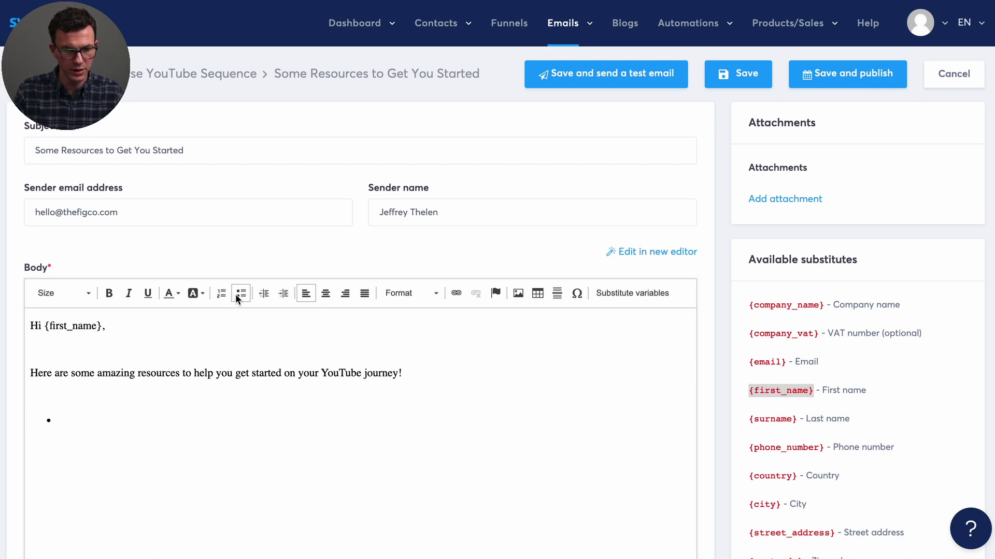
type("1")
key("BackSpace")
type("a ")
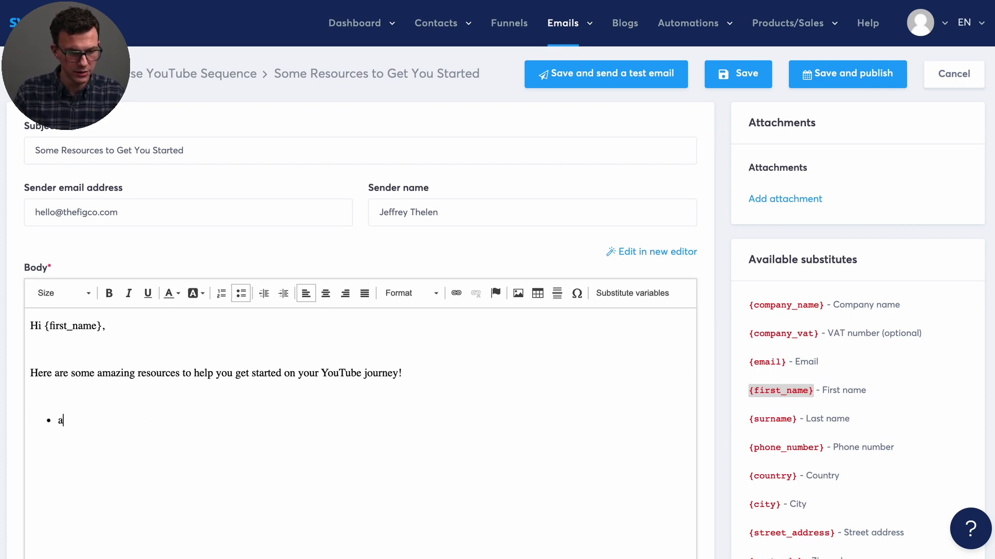
type("b")
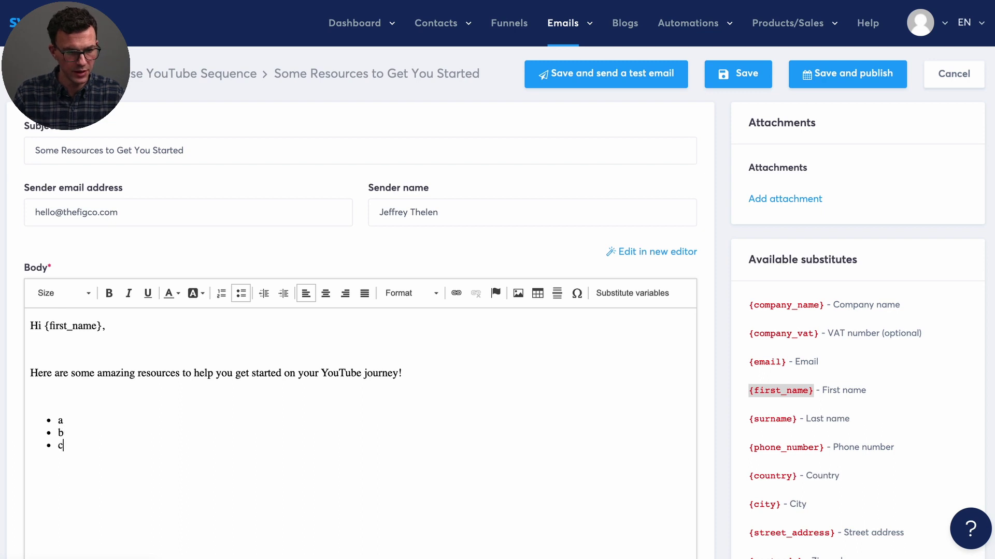
key("Return")
key("Return")
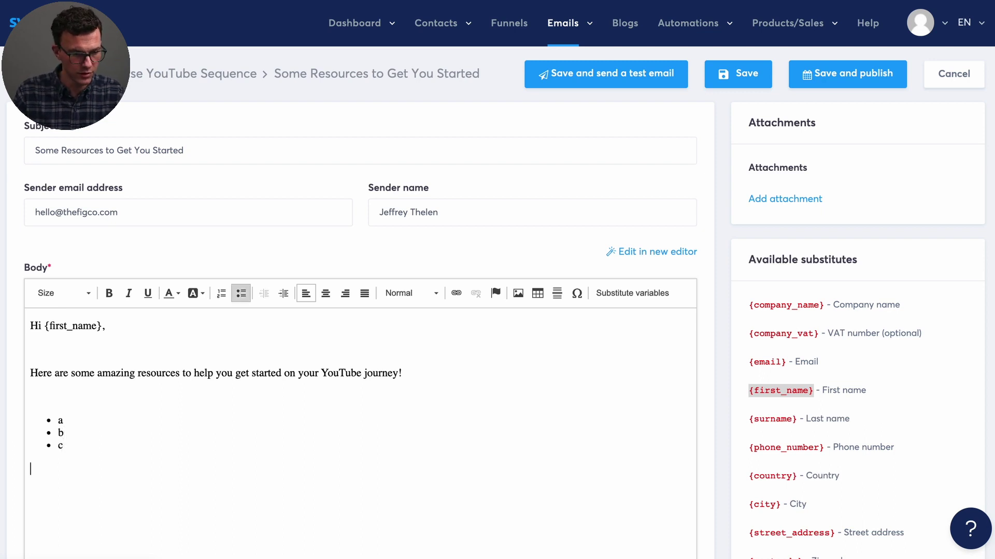
type("Bes")
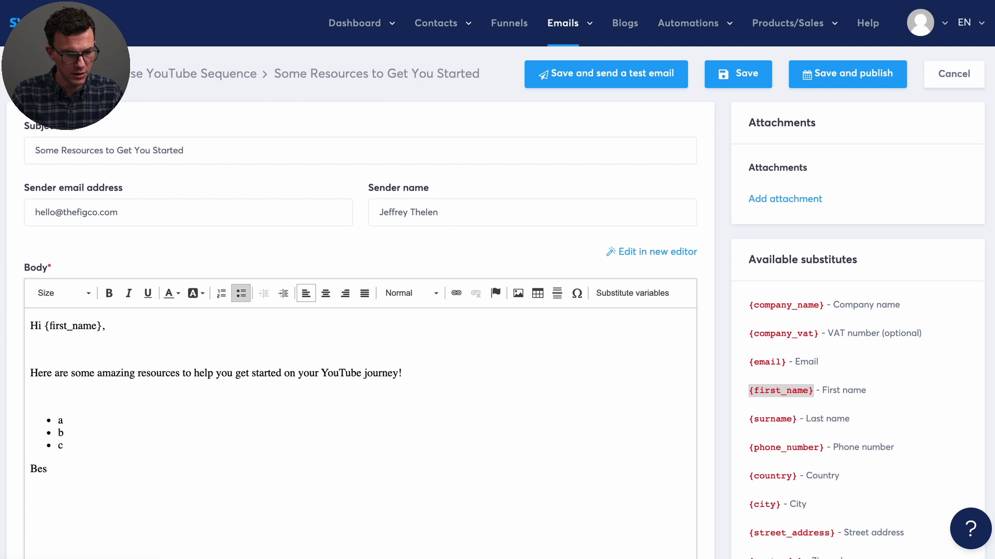
type("t,")
key("Return")
type("Jeff")
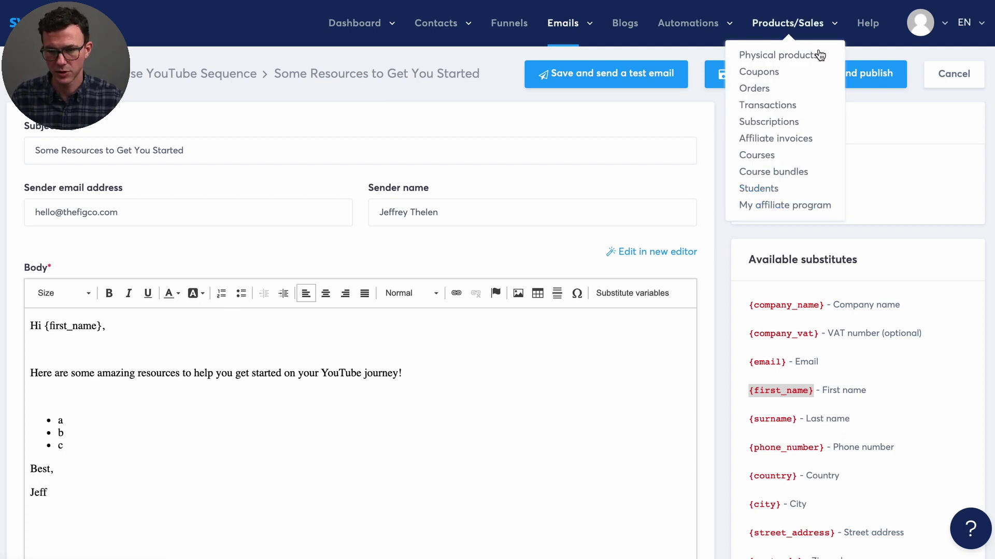
Save the email and set it to send 1 day after 'Welcome to the Course!!!'.
left_click(882, 78)
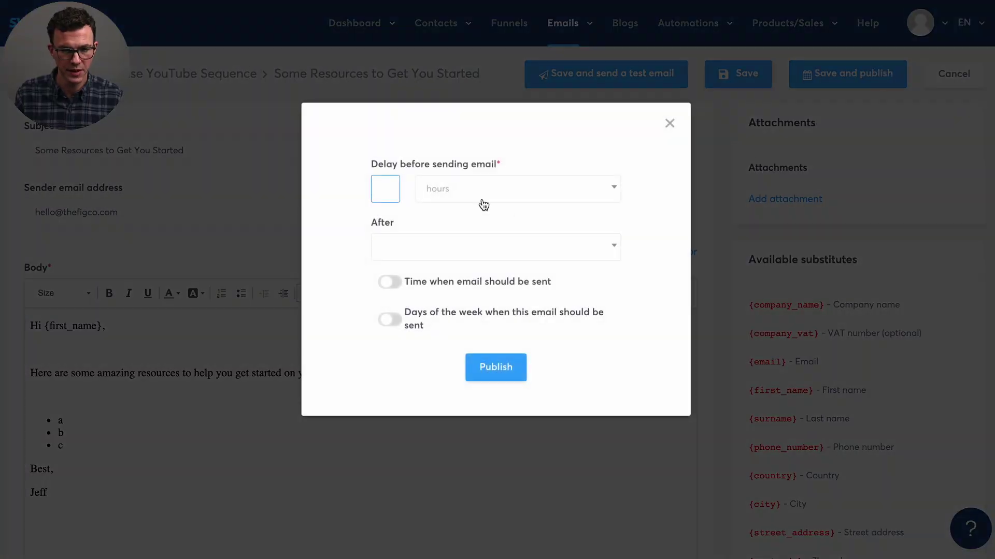
left_click(454, 202)
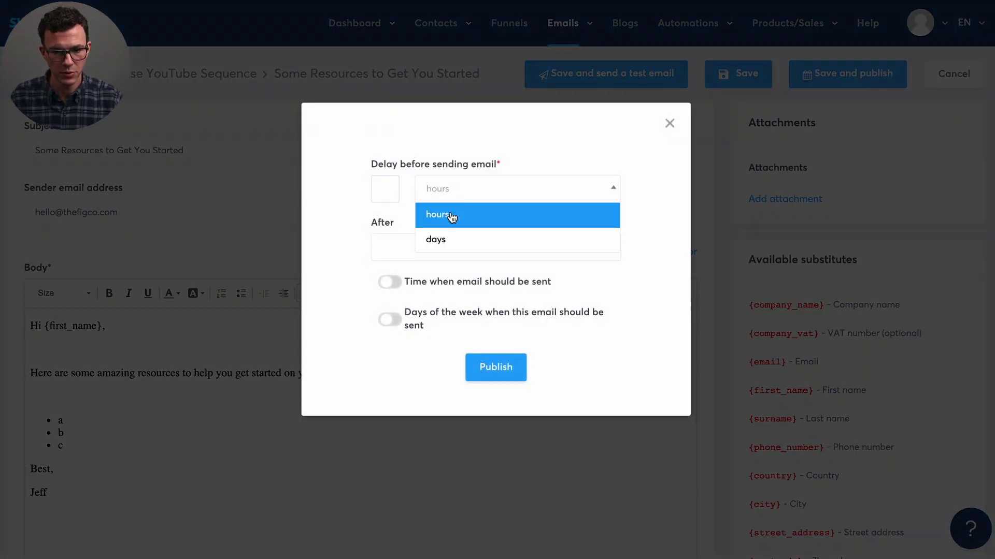
left_click(438, 238)
left_click(389, 190)
type("1")
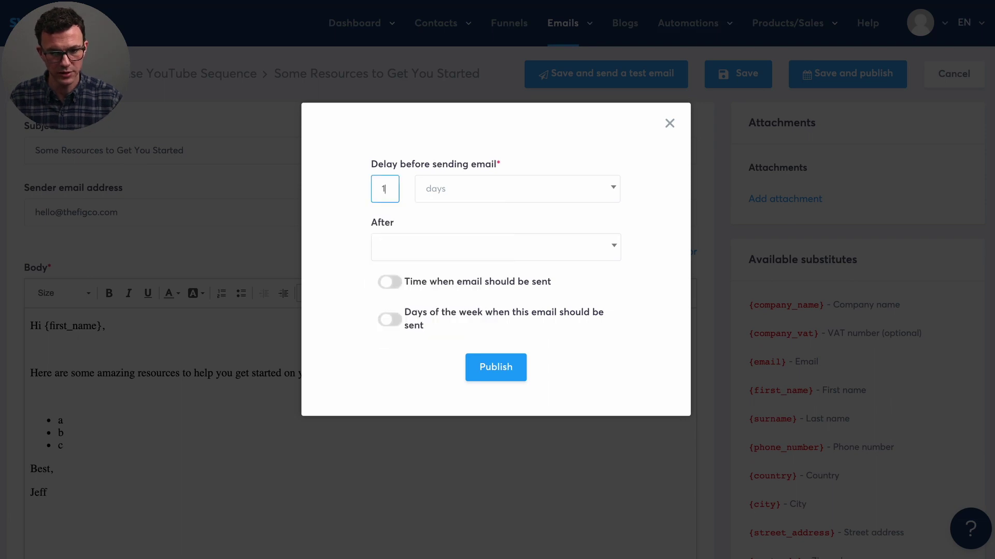
left_click(479, 250)
left_click(463, 286)
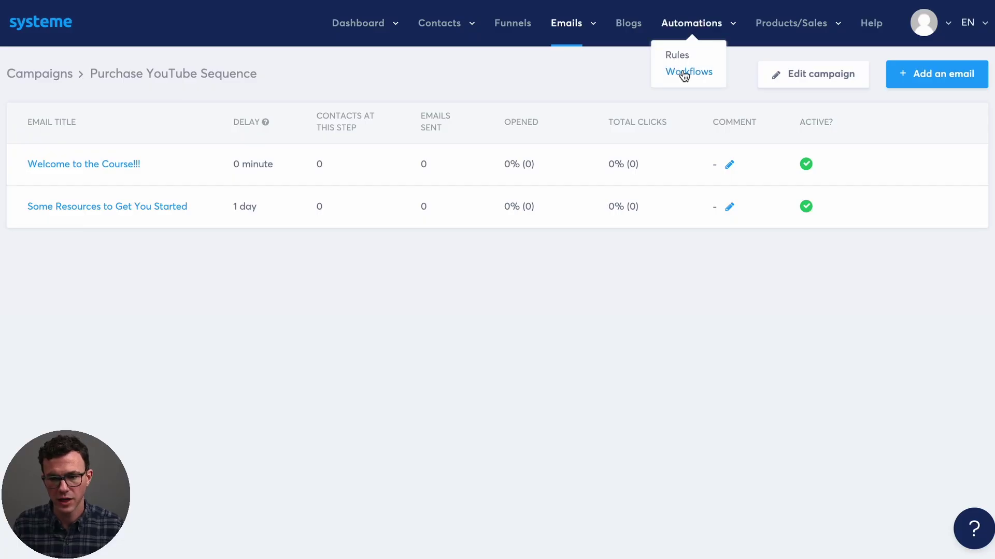
Create a workflow named 'Workflow 1' on the Workflows page and open it for editing.
left_click(683, 75)
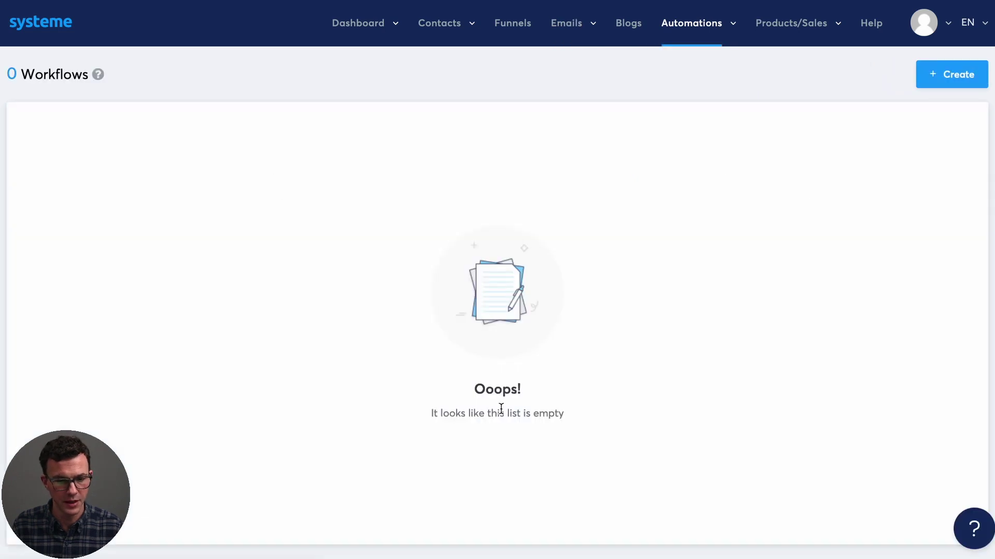
left_click(950, 76)
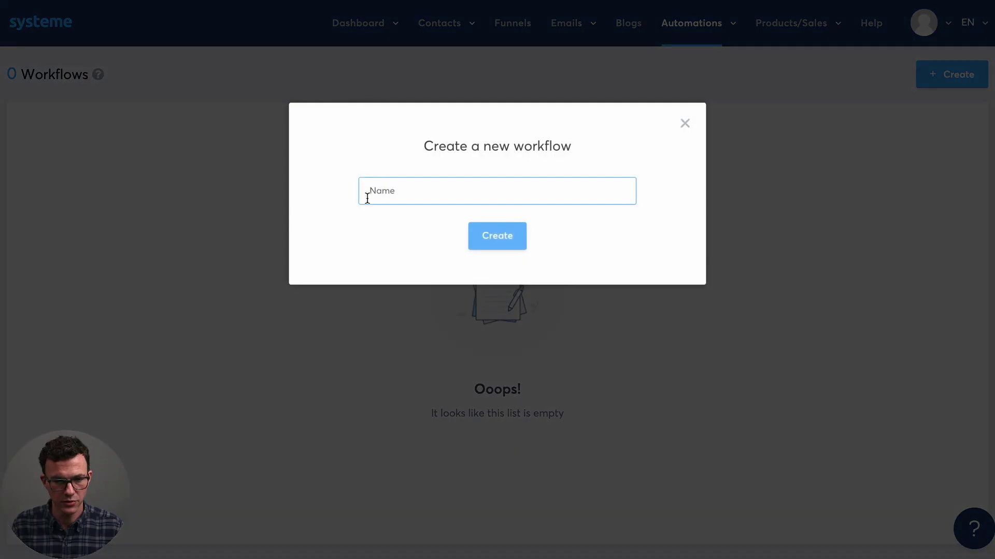
type("Work")
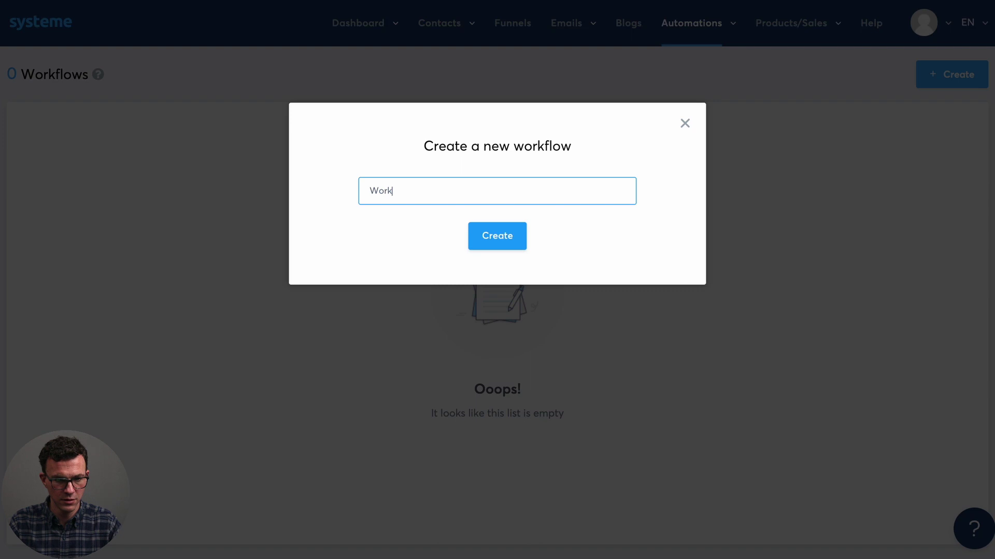
type("flow 1")
left_click(493, 239)
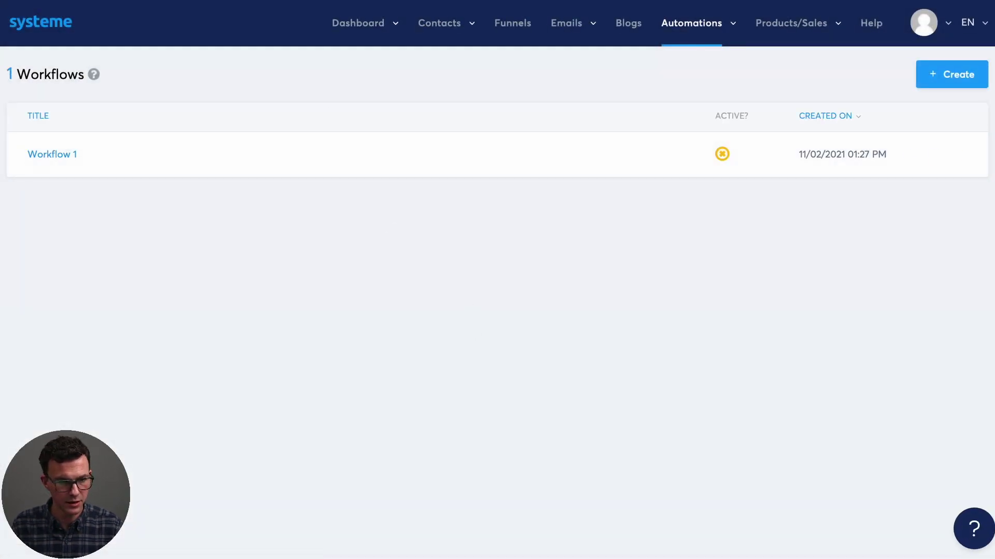
left_click(49, 155)
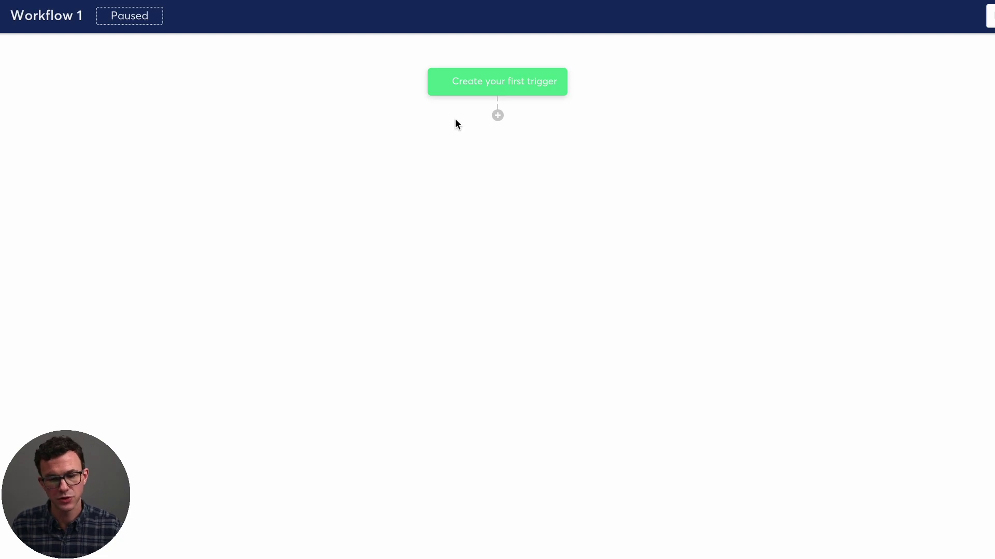
Add an 'Enrolled in course' trigger for the YouTube Course Test course.
left_click(498, 82)
left_click(384, 254)
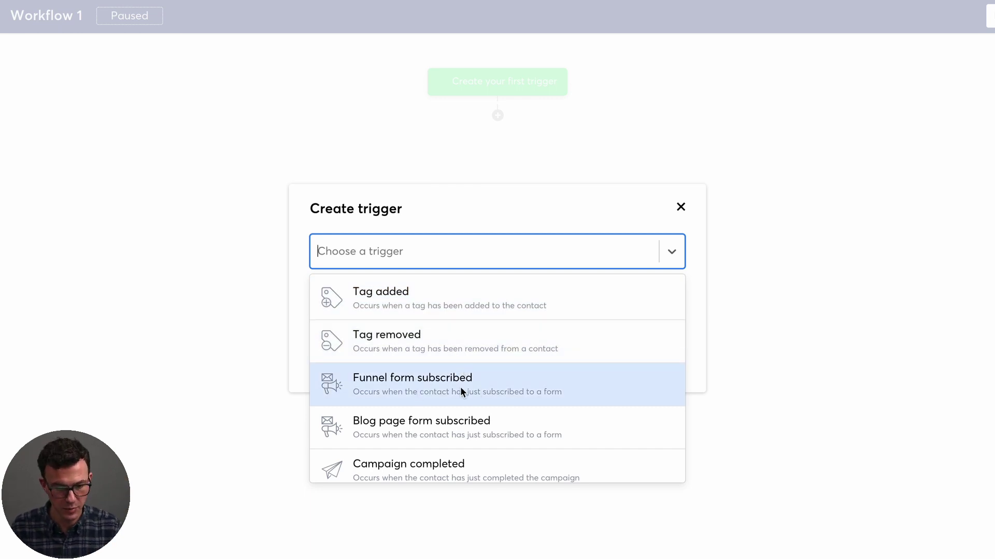
scroll(460, 391, "down", 1)
scroll(460, 406, "down", 2)
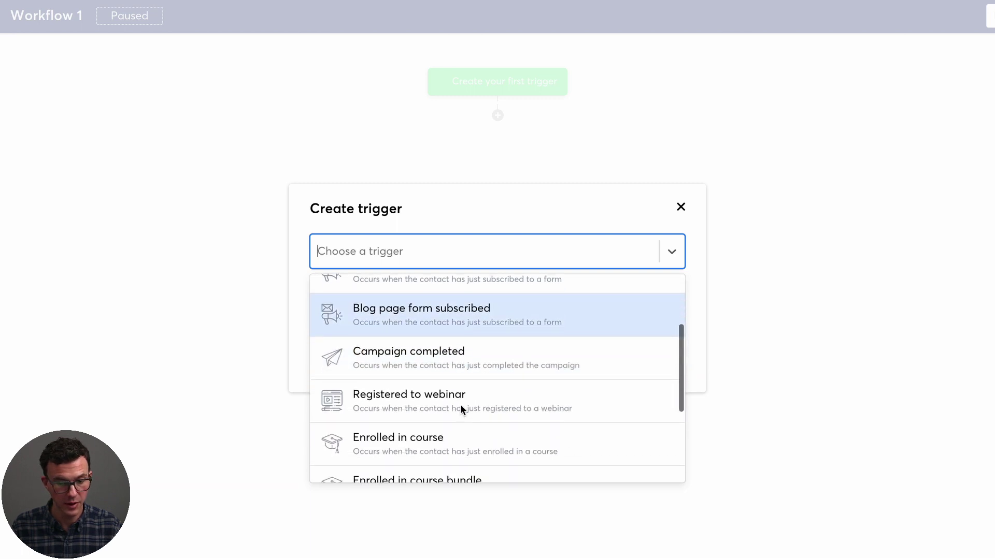
scroll(476, 391, "down", 1)
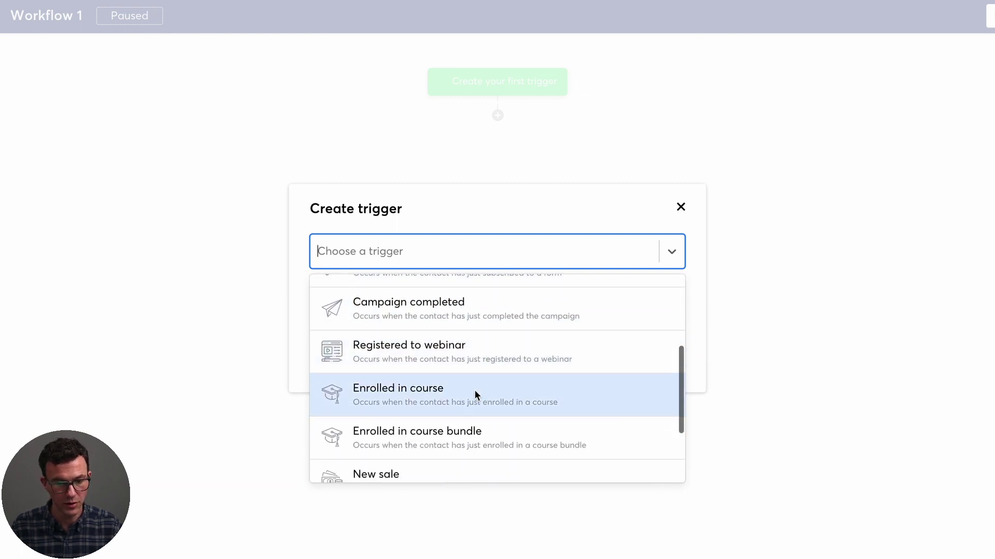
left_click(410, 390)
left_click(366, 296)
left_click(372, 332)
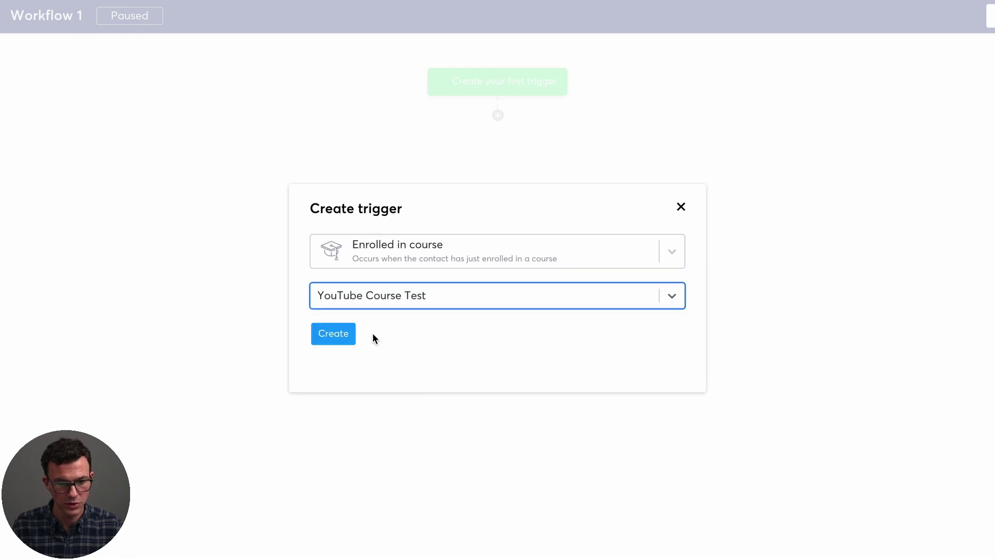
left_click(332, 342)
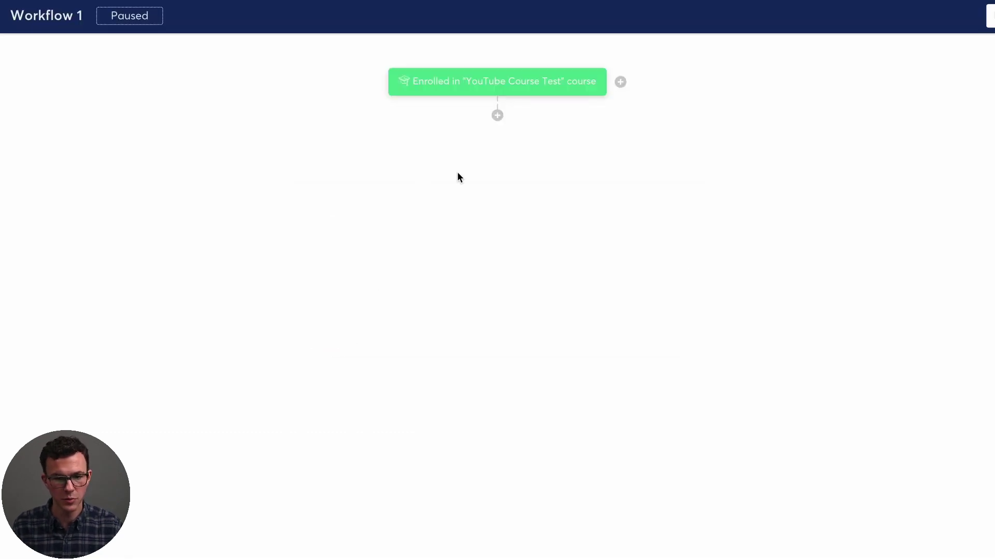
Add a 'Subscribe to campaign' action for the Purchase YouTube Sequence campaign.
left_click(497, 116)
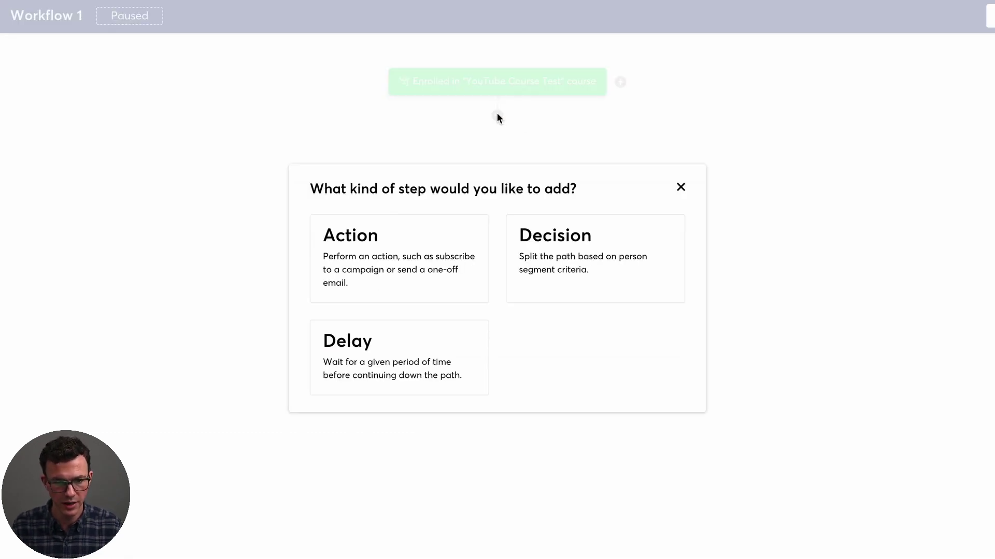
left_click(386, 257)
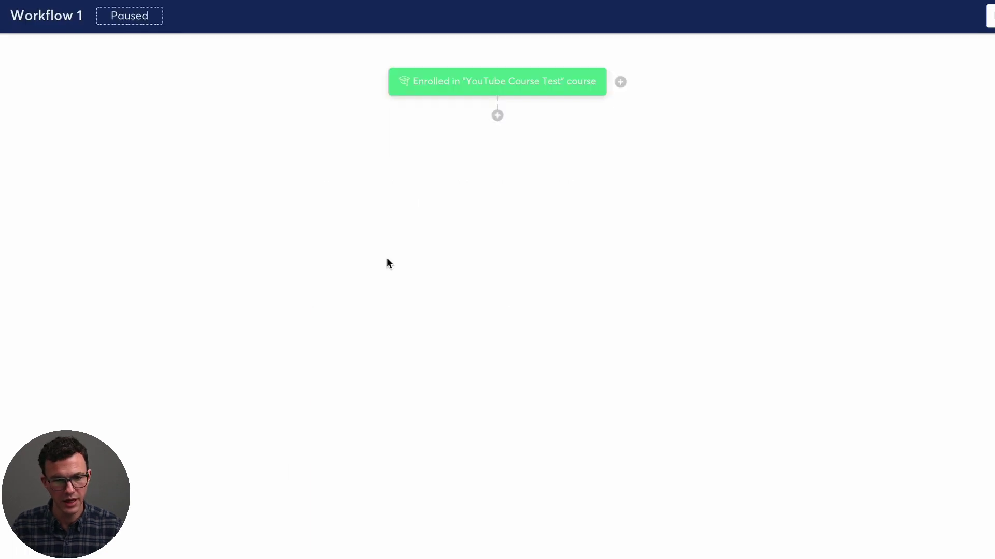
left_click(370, 253)
scroll(405, 378, "down", 2)
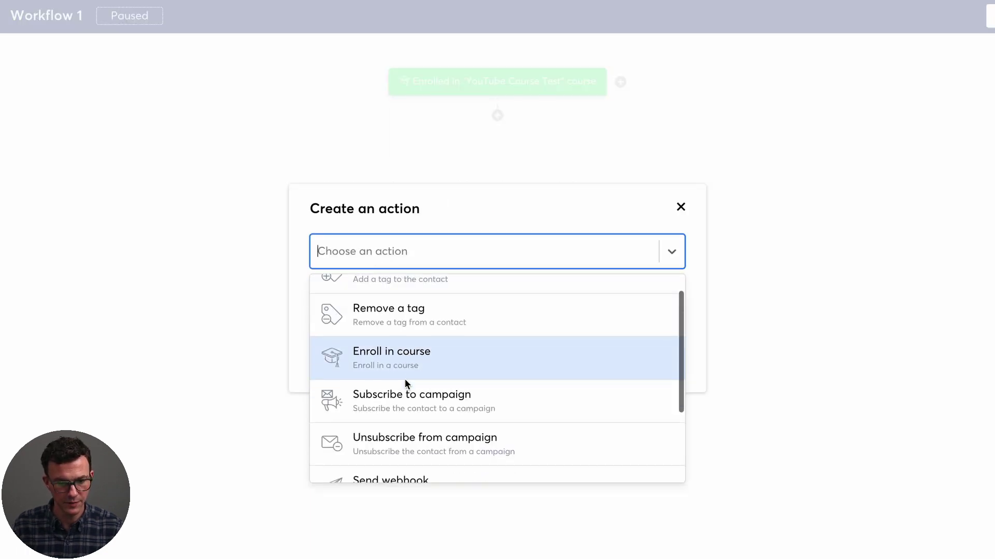
left_click(402, 365)
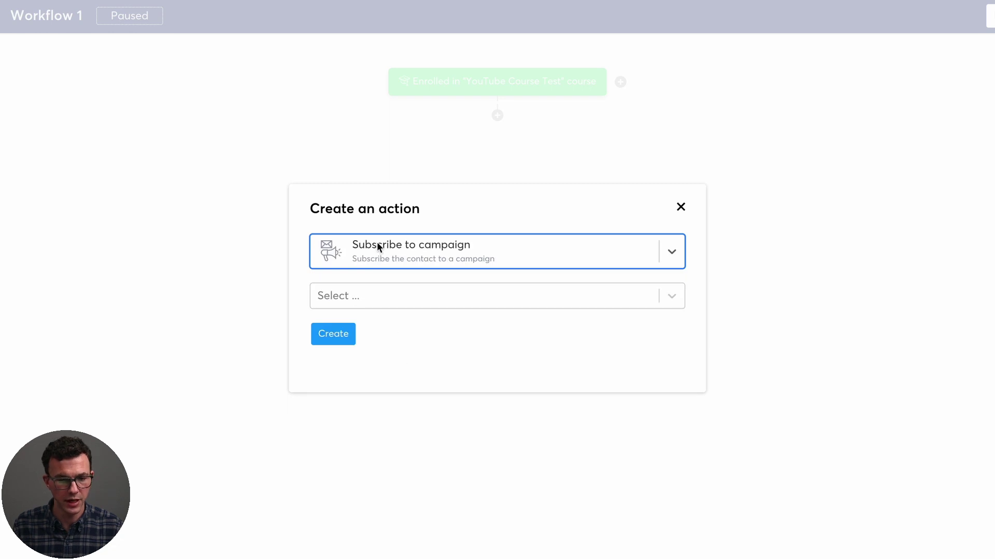
left_click(366, 297)
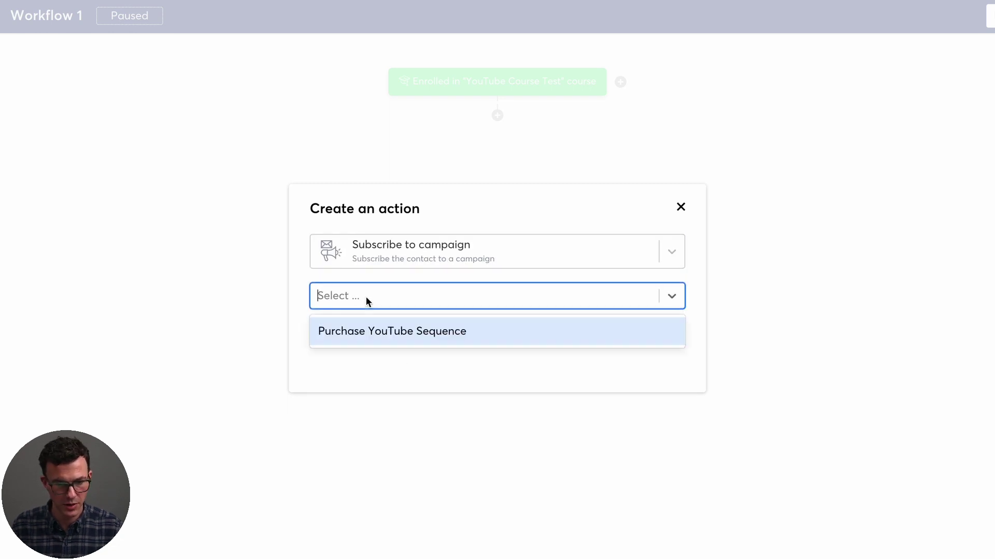
left_click(375, 338)
left_click(339, 337)
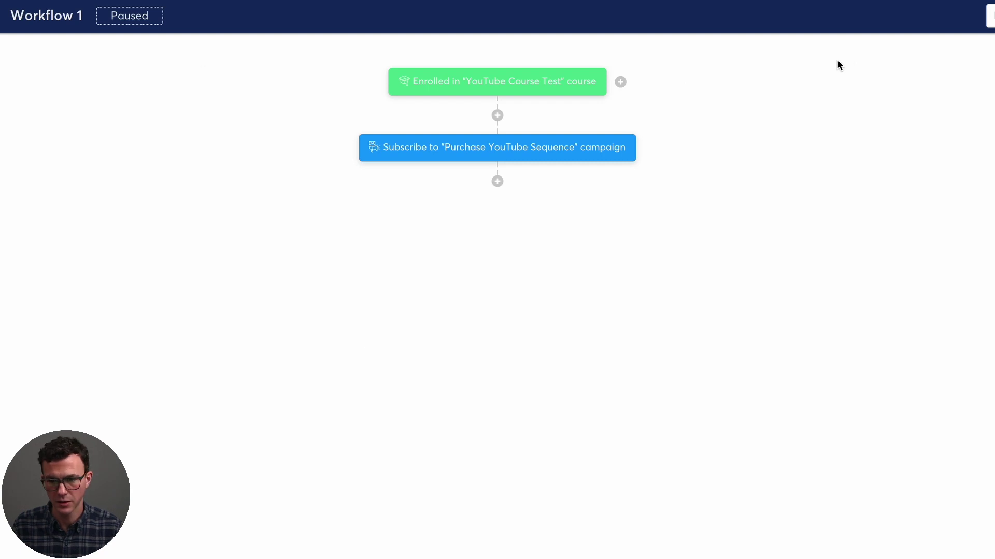
Activate Workflow 1 from the workflows list and confirm.
left_click(990, 15)
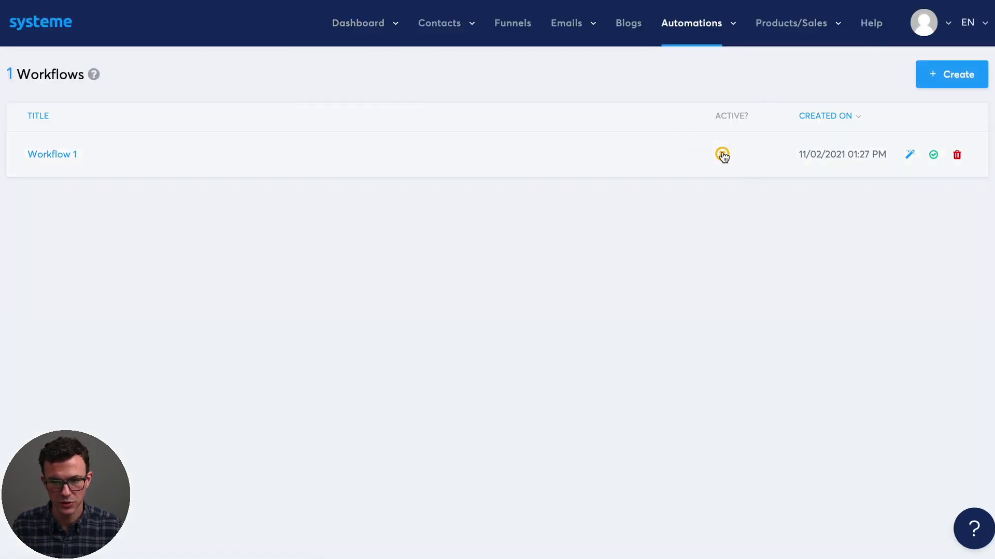
left_click(933, 155)
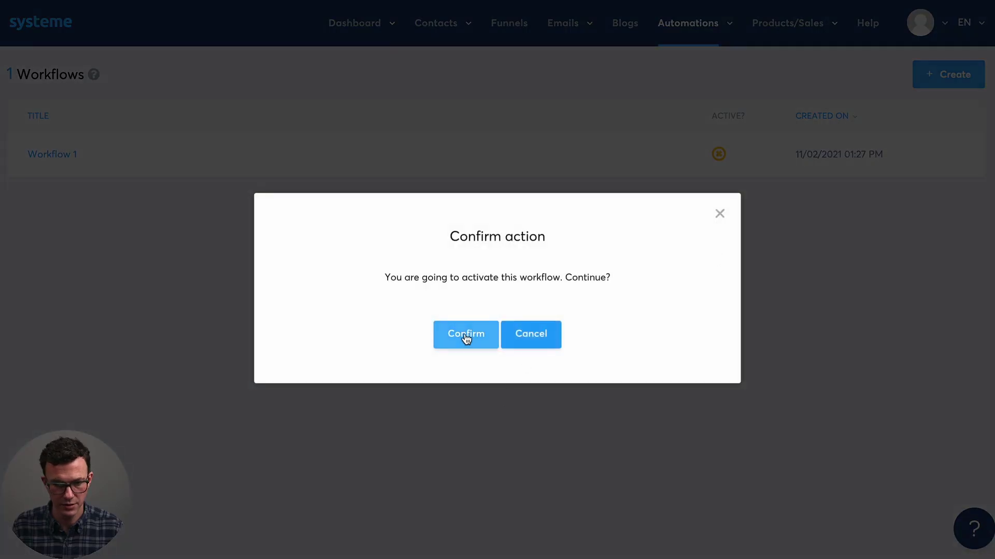
left_click(465, 336)
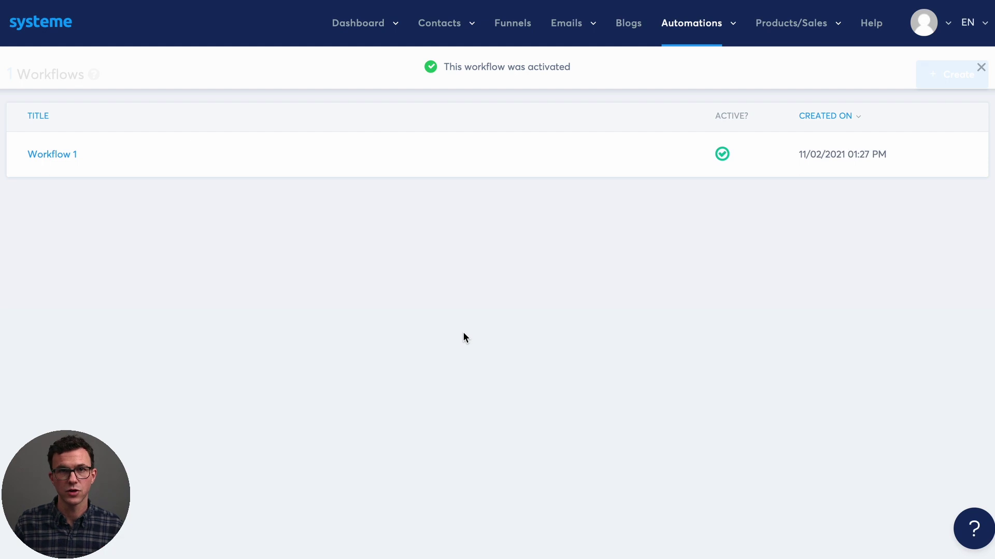
Name the new Sell funnel 'YouTube Test Funnel', choose domain testing.thefigco.com, and create it.
left_click(517, 26)
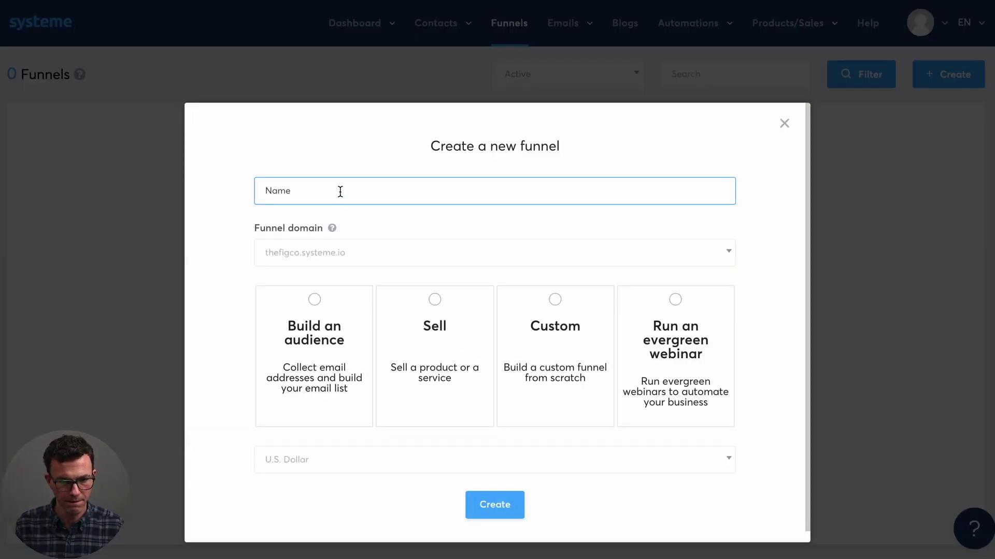
left_click(340, 193)
type("You")
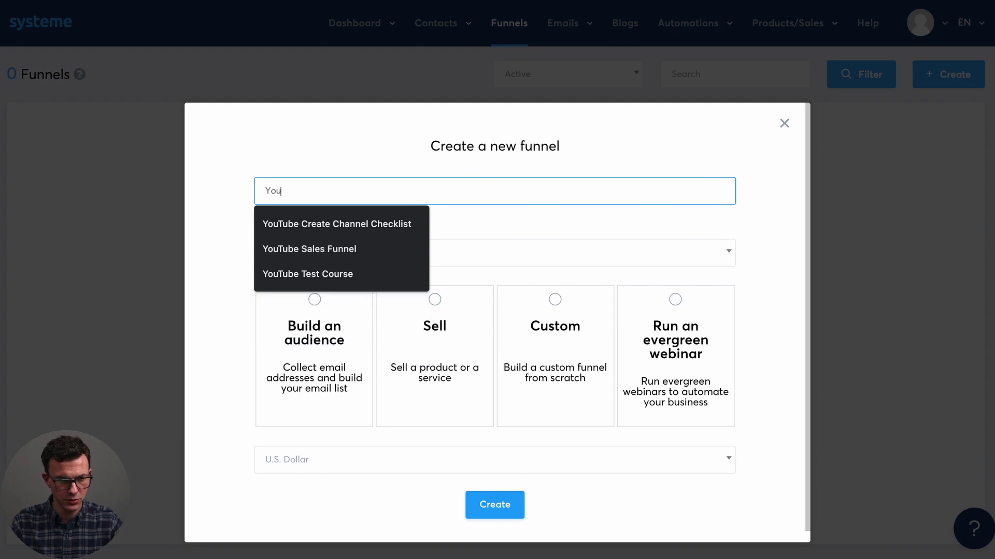
type("Tube Test Funnel")
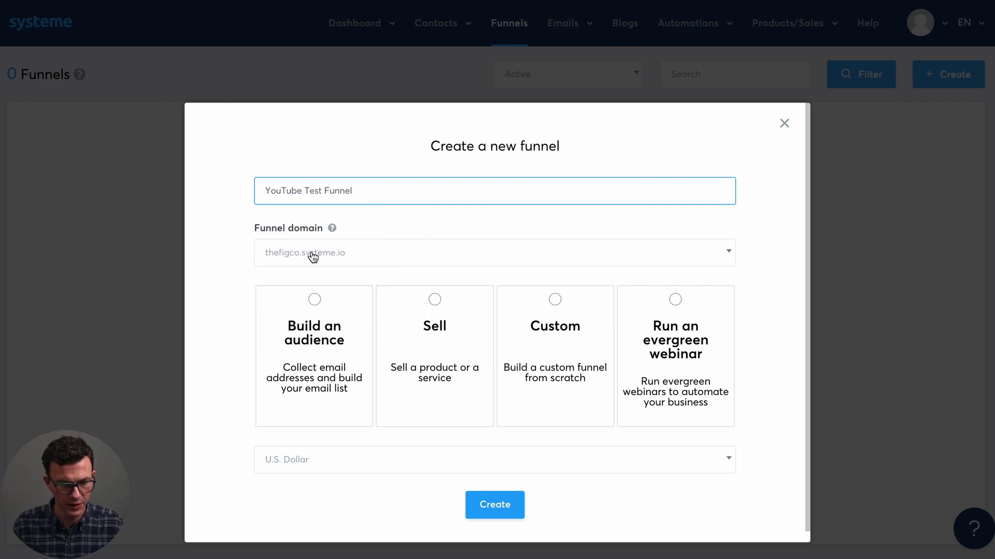
left_click(313, 257)
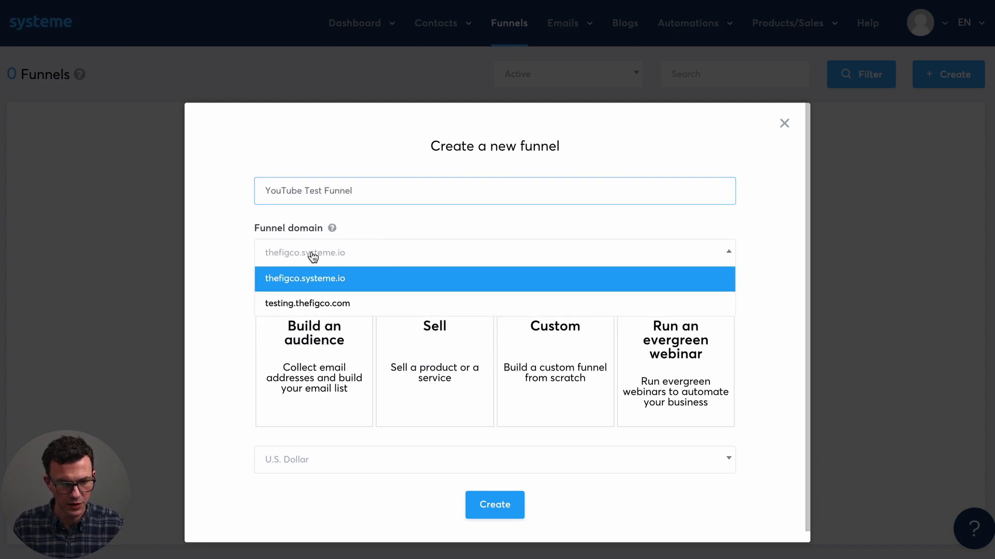
left_click(314, 301)
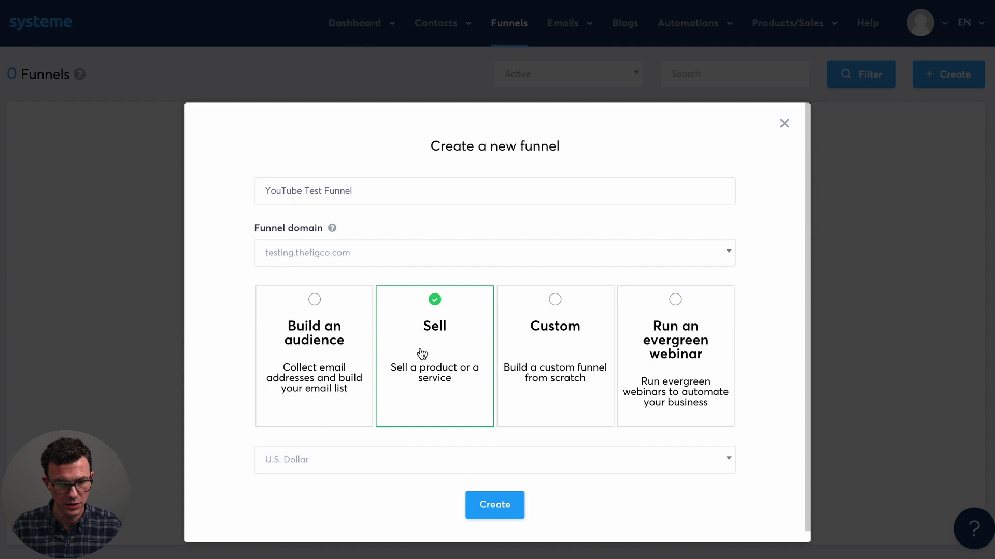
left_click(495, 506)
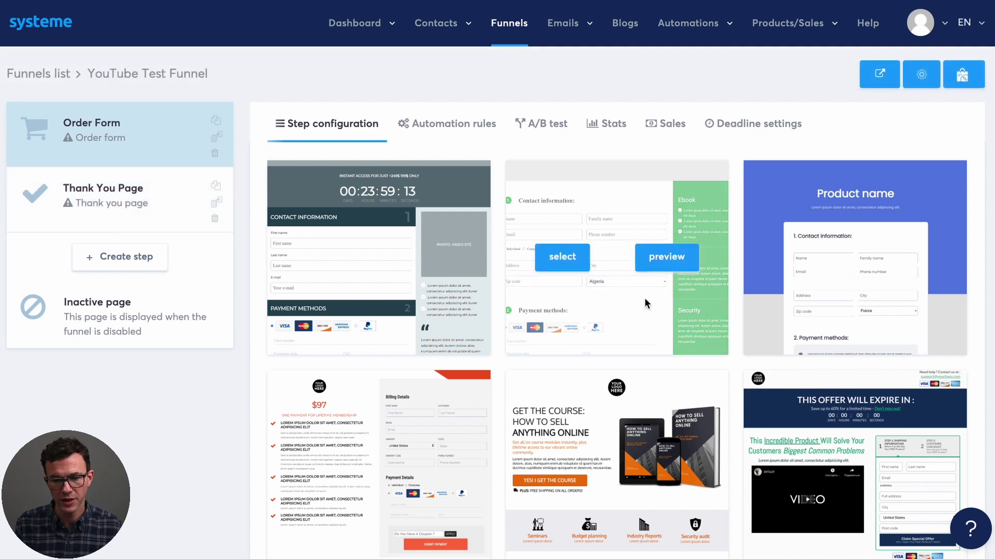
Add a funnel step named 'Sales Page YouTube' with the type Sales page.
scroll(645, 297, "down", 2)
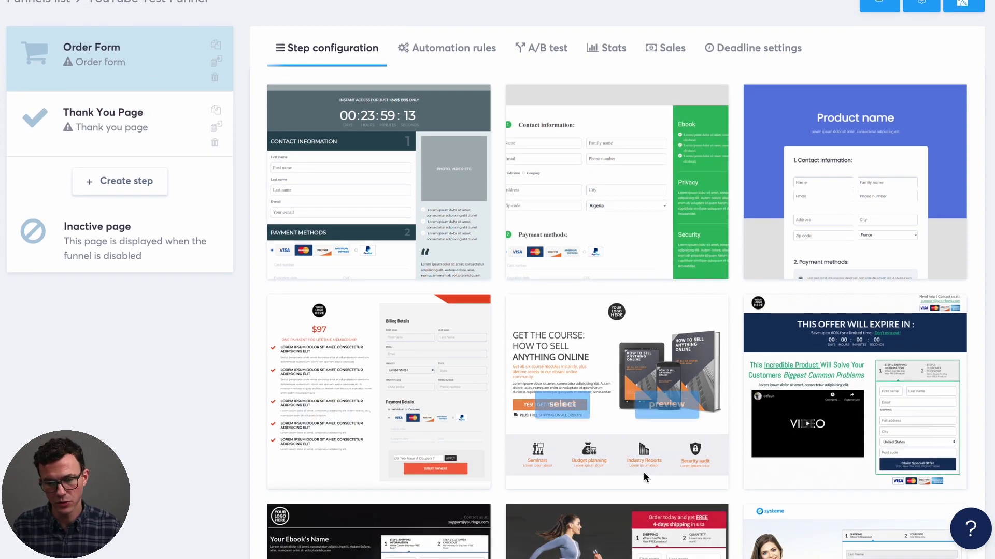
scroll(604, 427, "down", 4)
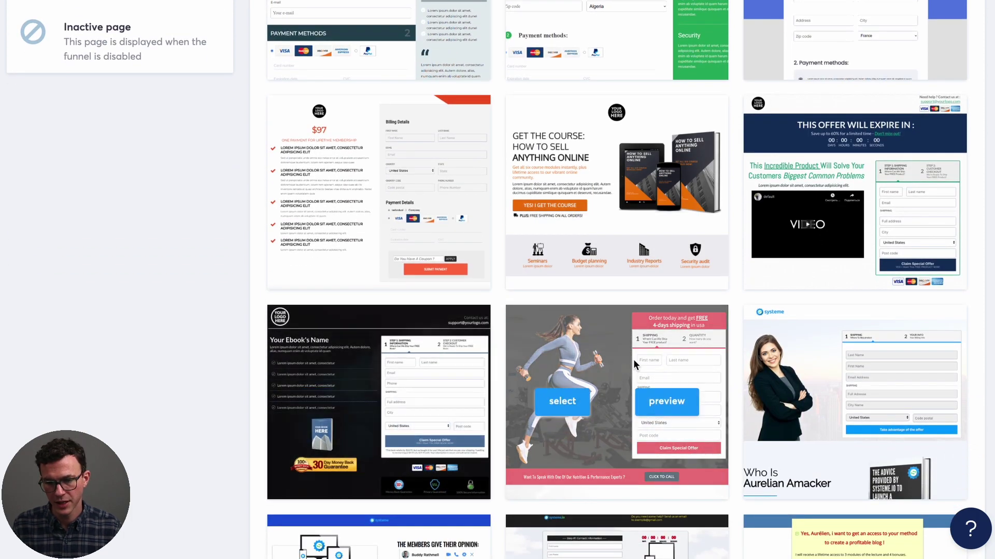
scroll(633, 363, "up", 6)
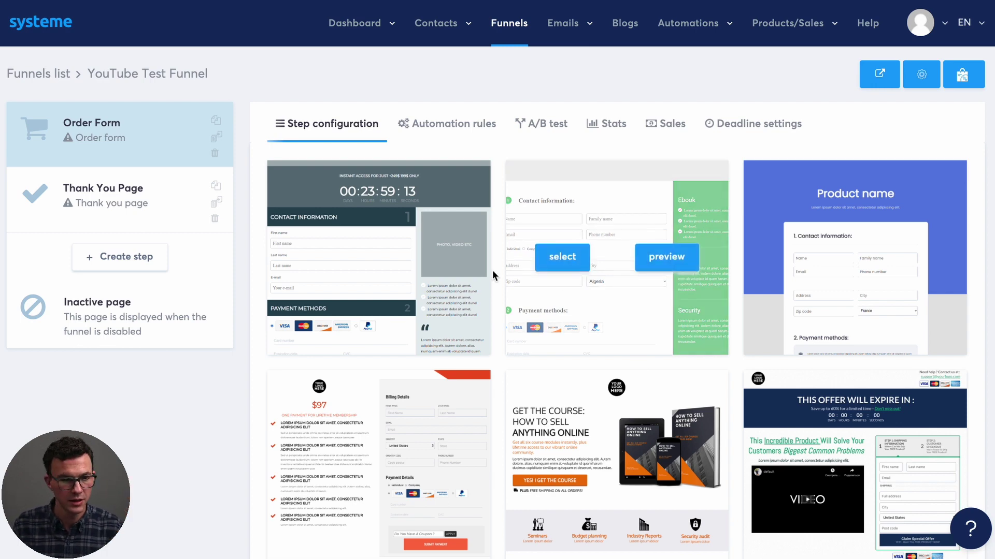
left_click(124, 266)
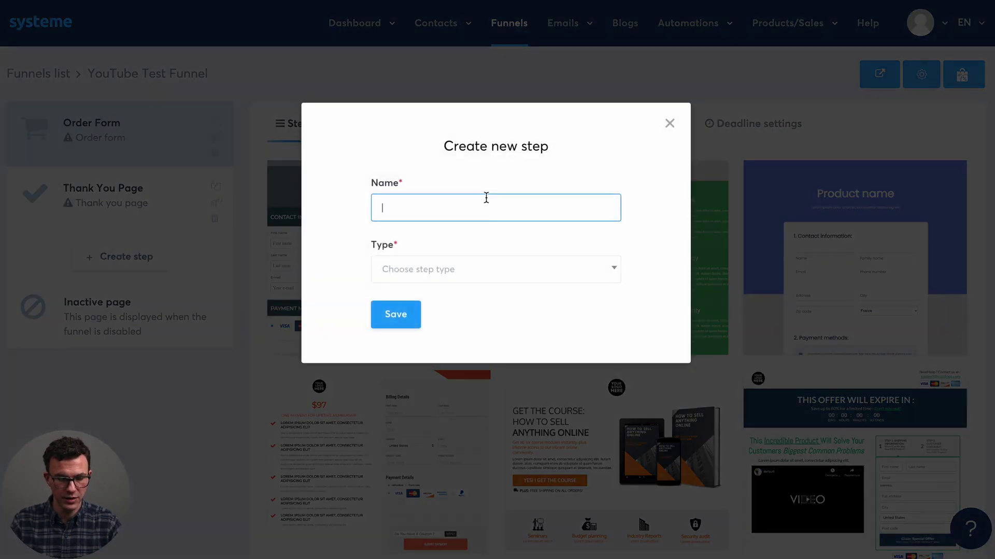
type("Sales Page YouTube")
left_click(478, 280)
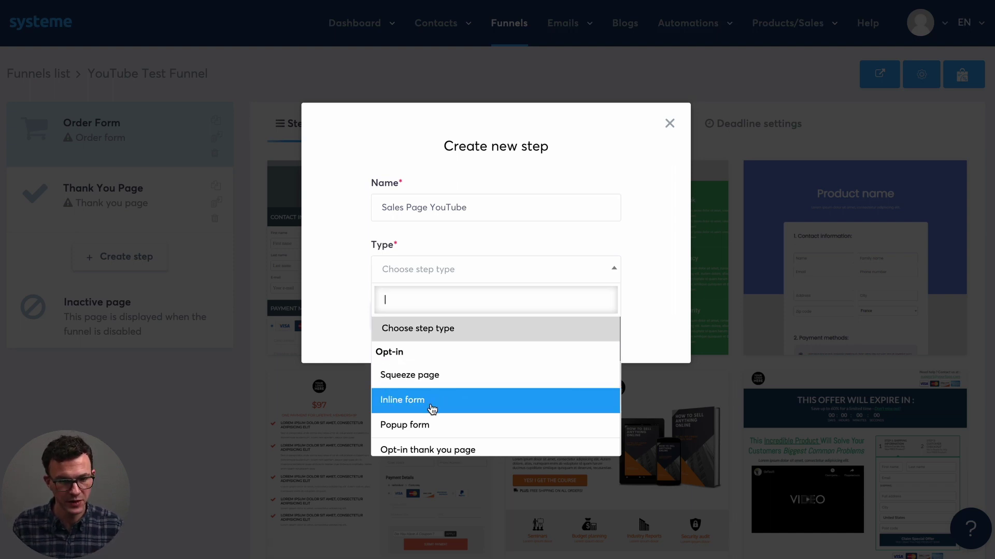
scroll(433, 409, "down", 2)
scroll(459, 388, "down", 2)
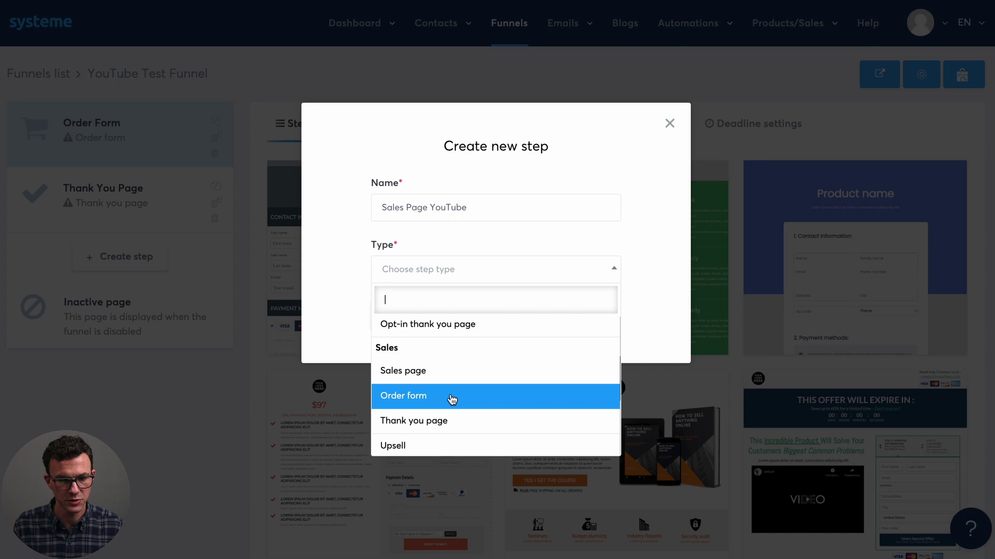
scroll(460, 428, "down", 2)
scroll(454, 422, "down", 1)
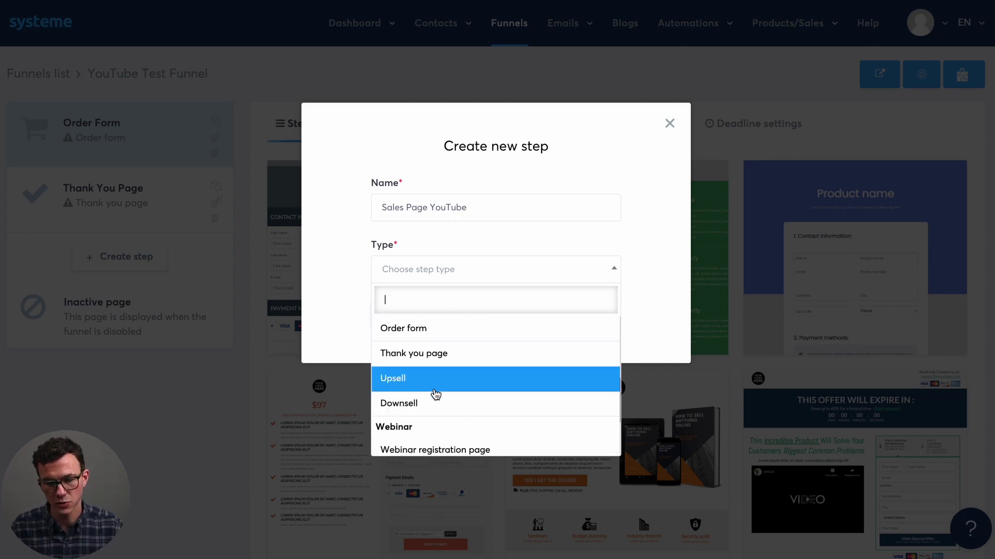
scroll(439, 411, "up", 4)
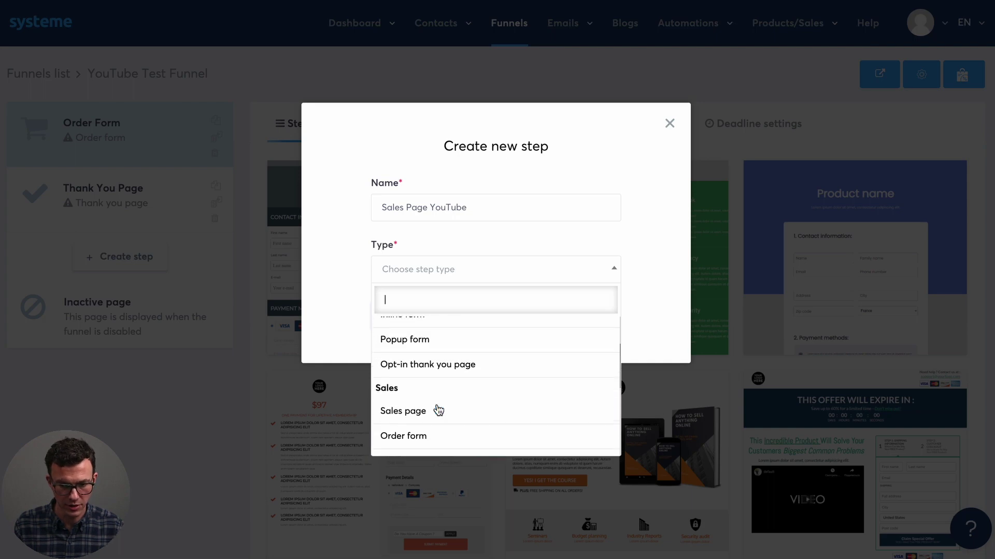
left_click(436, 418)
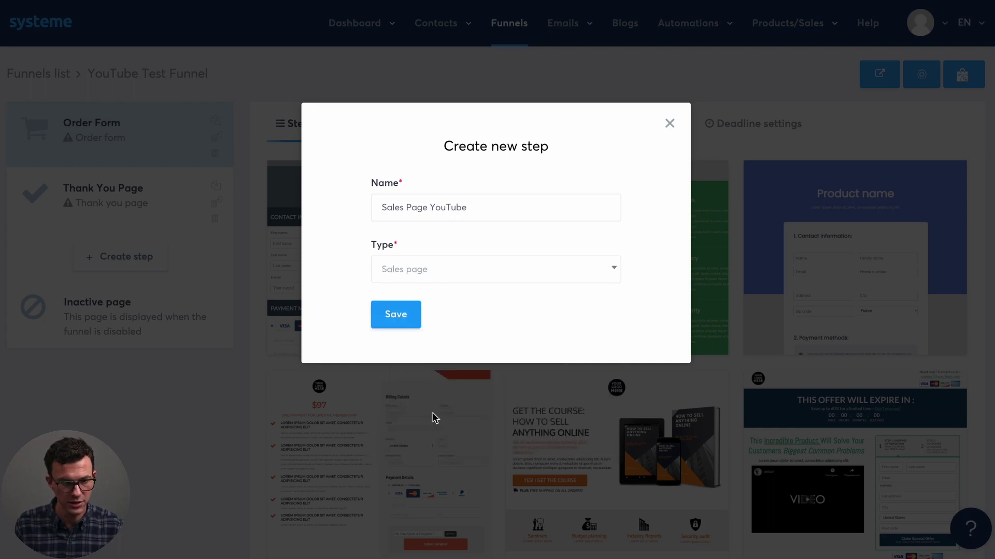
left_click(397, 319)
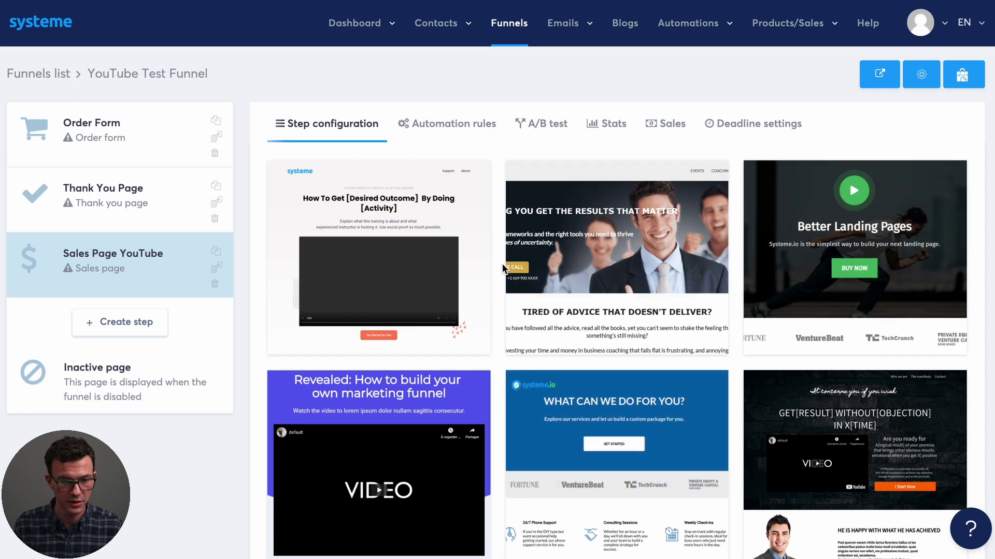
Apply the video sales template, set the URL path to youtube-course, and open the page editor.
mouse_move(366, 271)
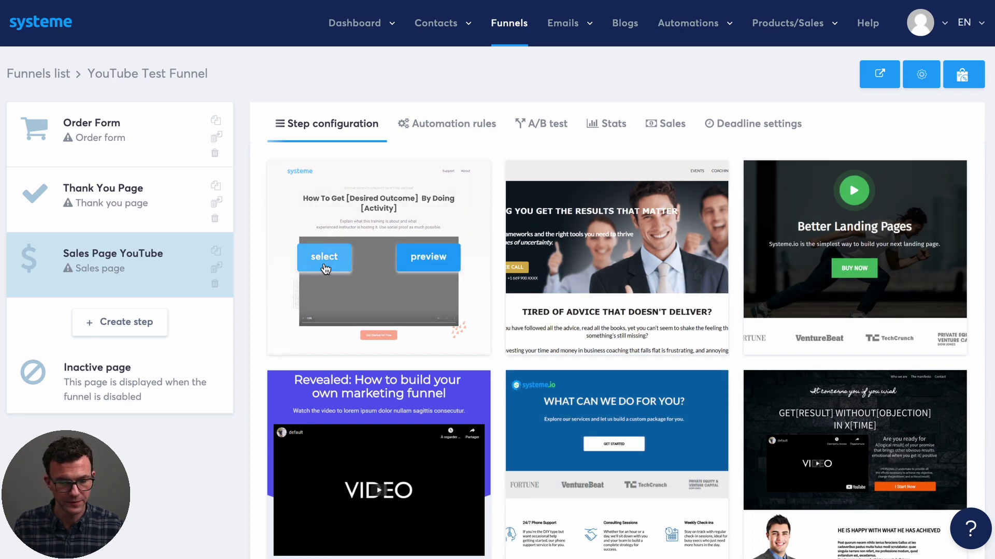
left_click(324, 258)
double_click(497, 248)
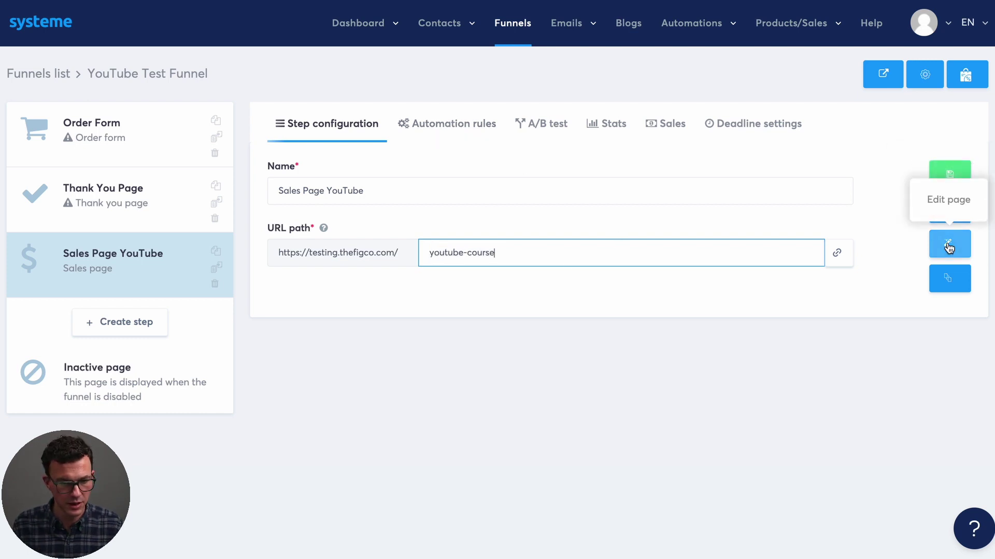
left_click(949, 247)
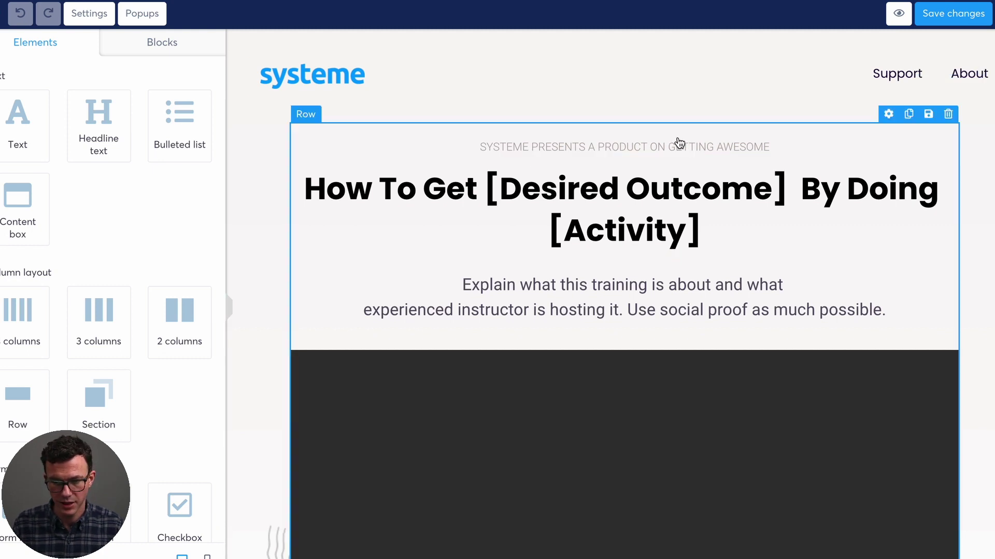
Delete the tagline and change the headline to 'How To Get Leads and Sales from YouTube'.
left_click(947, 134)
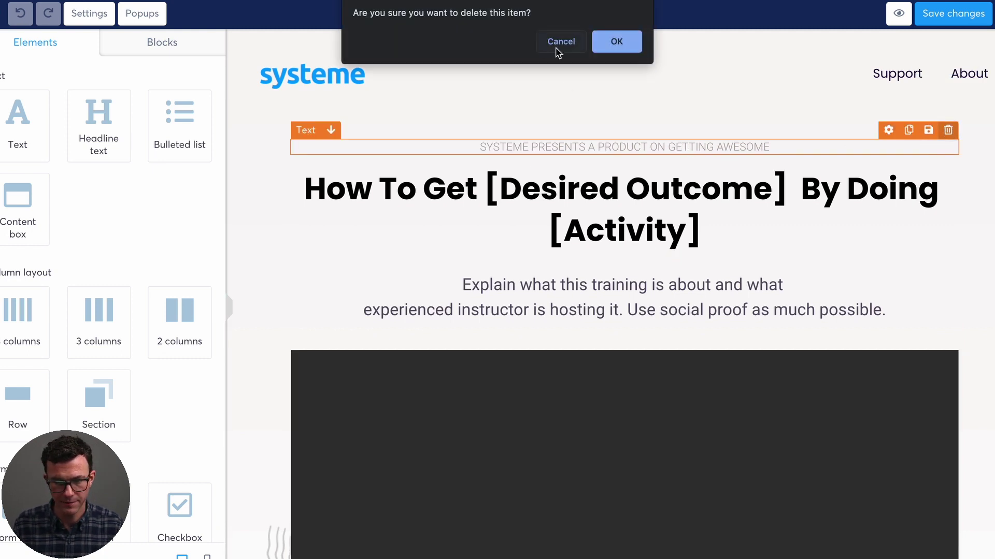
left_click(615, 45)
left_click(497, 146)
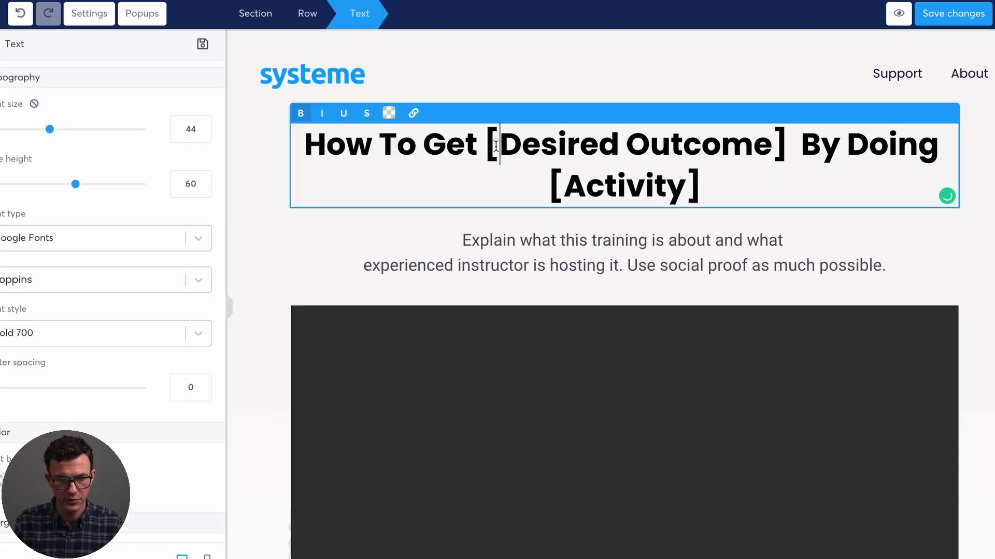
left_click_drag(485, 147, 793, 147)
type("Leads")
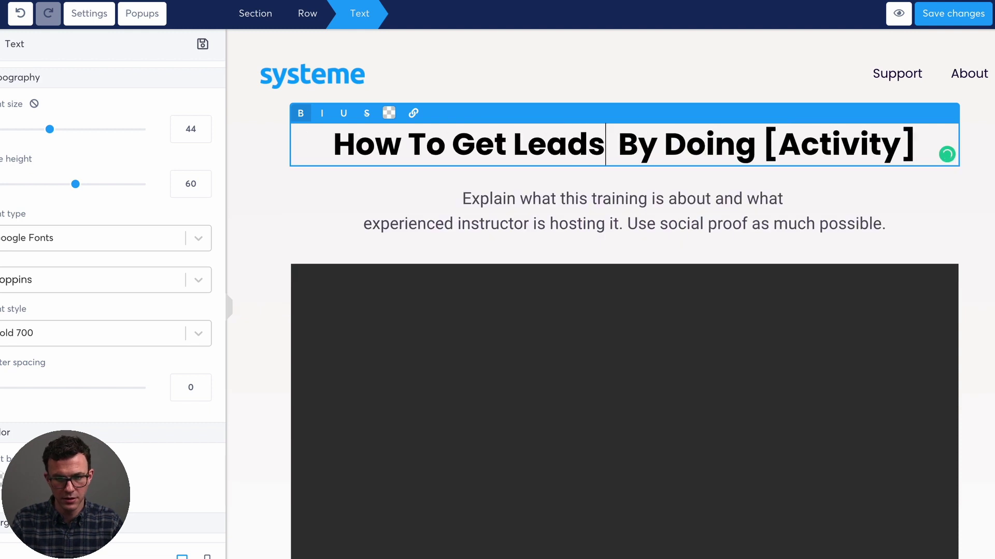
type(" and Sales from")
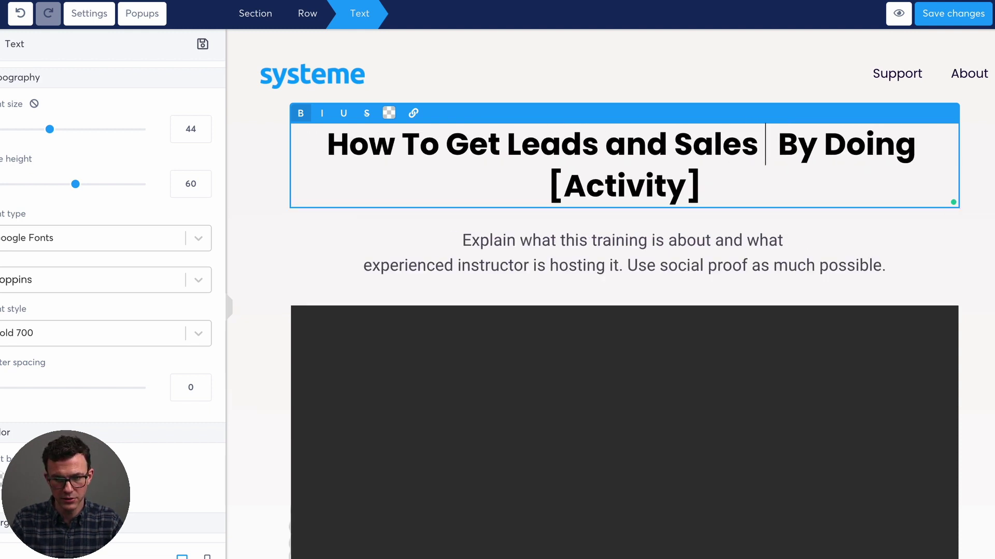
type(" YouTub")
key("ctrl+shift+End")
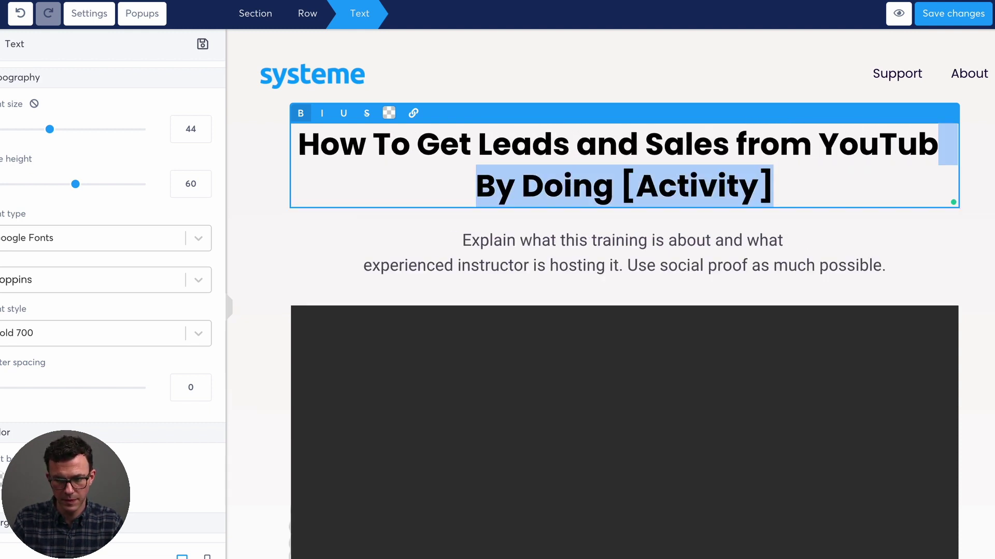
type("e")
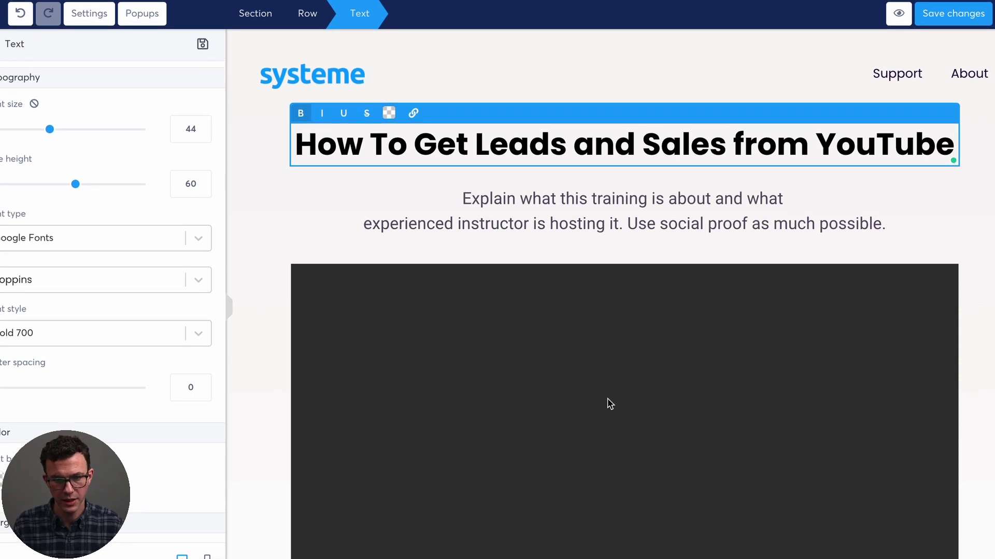
left_click(609, 403)
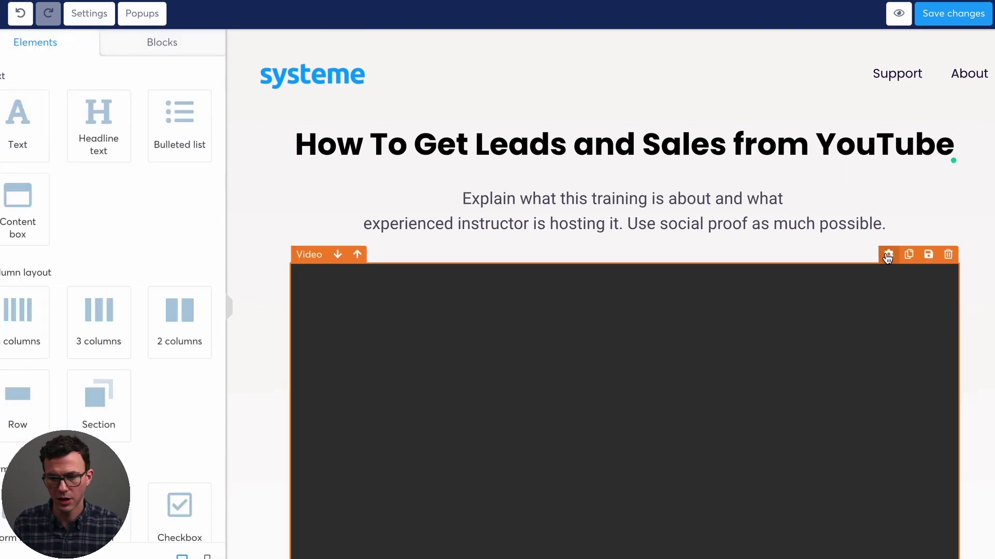
Relabel the button under the video 'Purchase YouTube Course'.
scroll(689, 283, "down", 5)
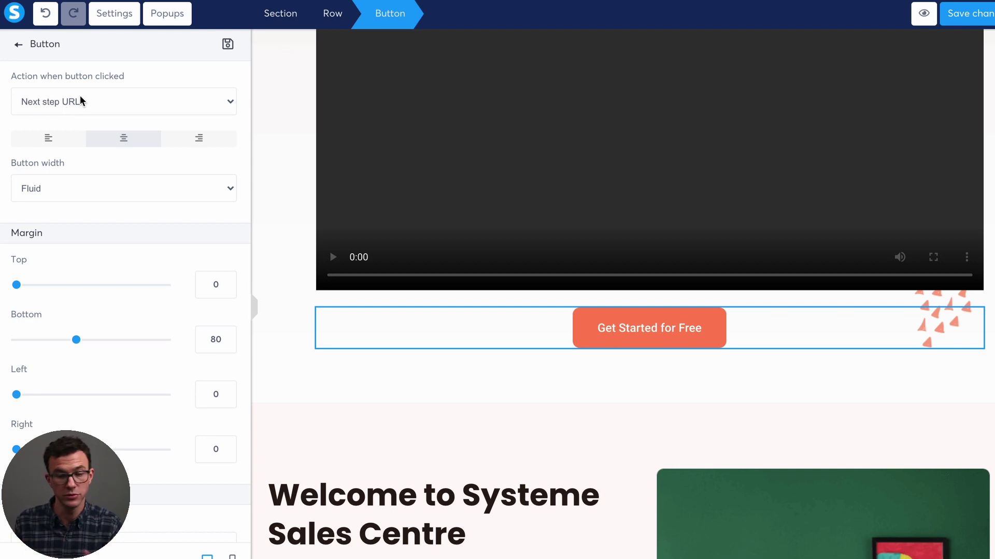
scroll(132, 377, "down", 2)
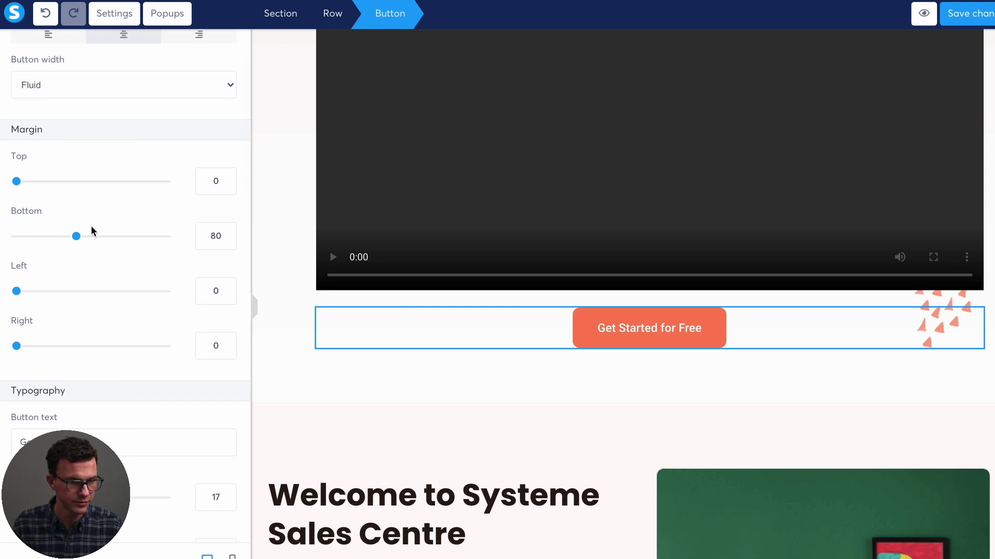
scroll(91, 228, "up", 2)
scroll(91, 228, "down", 3)
scroll(91, 228, "up", 2)
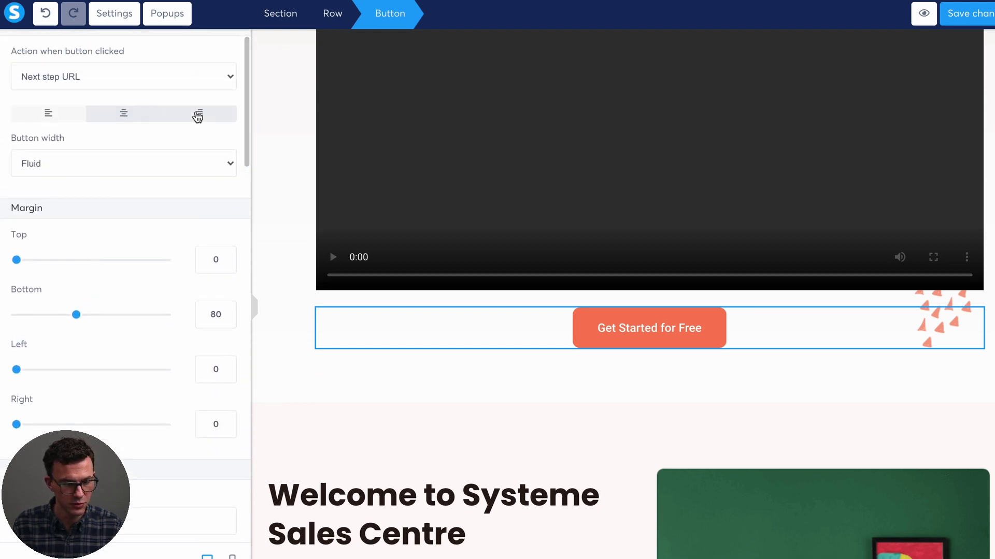
scroll(133, 386, "down", 2)
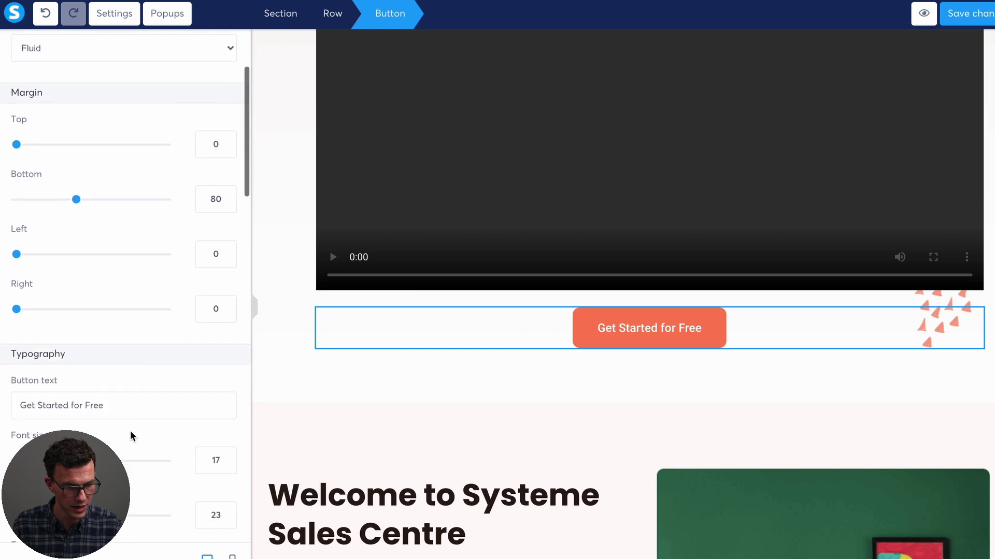
triple_click(129, 406)
type("Purchase YouTube Course")
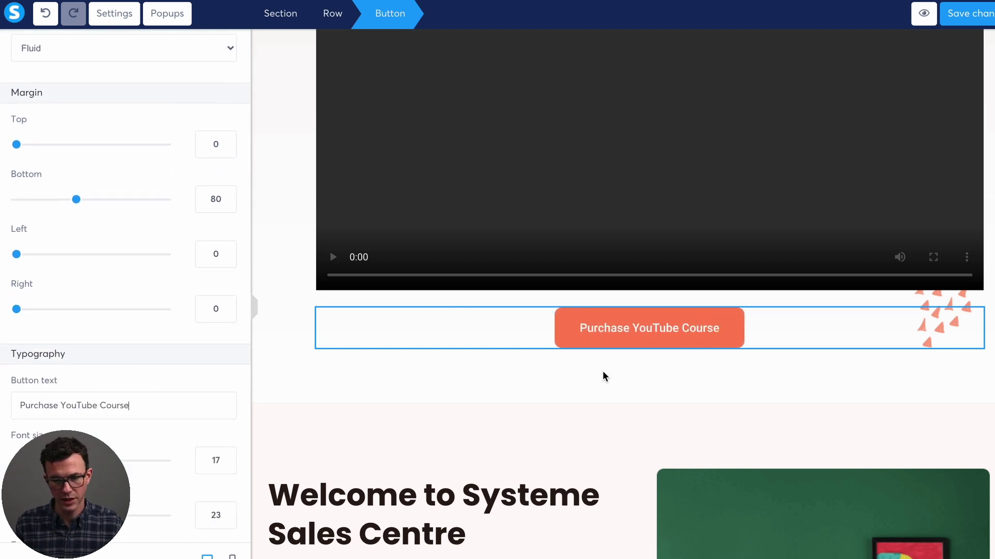
left_click(533, 403)
Centre-align the button in the Welcome to Systeme Sales Centre section.
scroll(533, 403, "down", 6)
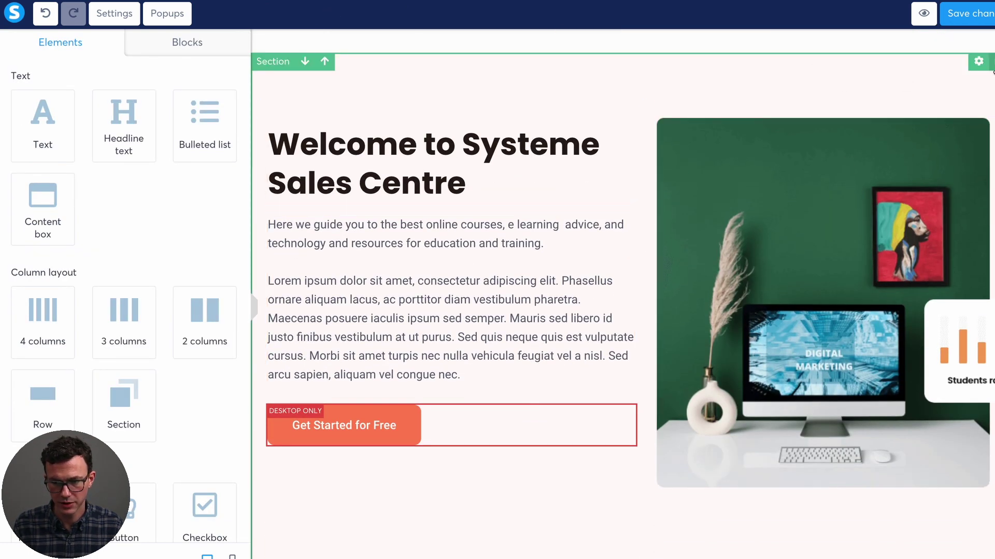
scroll(456, 301, "down", 3)
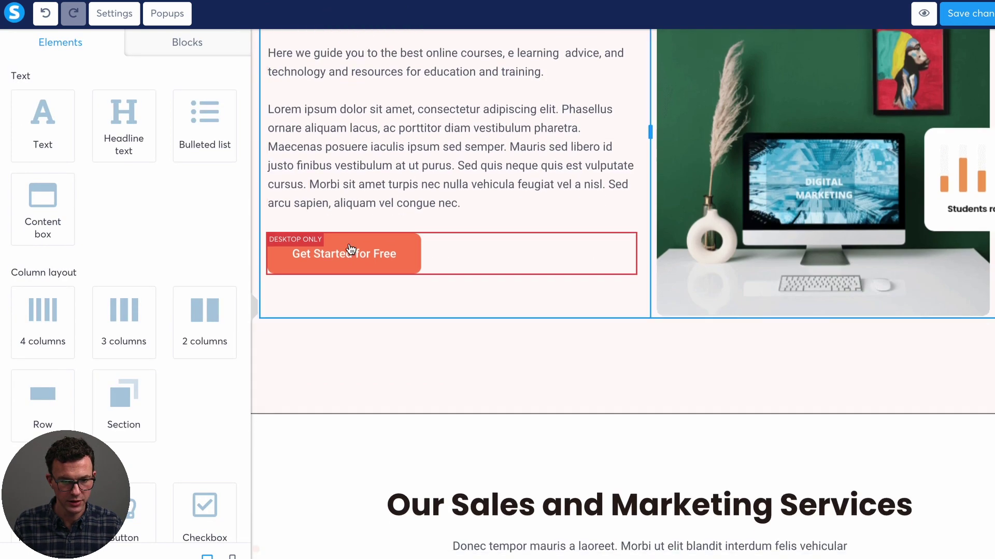
left_click(461, 270)
left_click(114, 138)
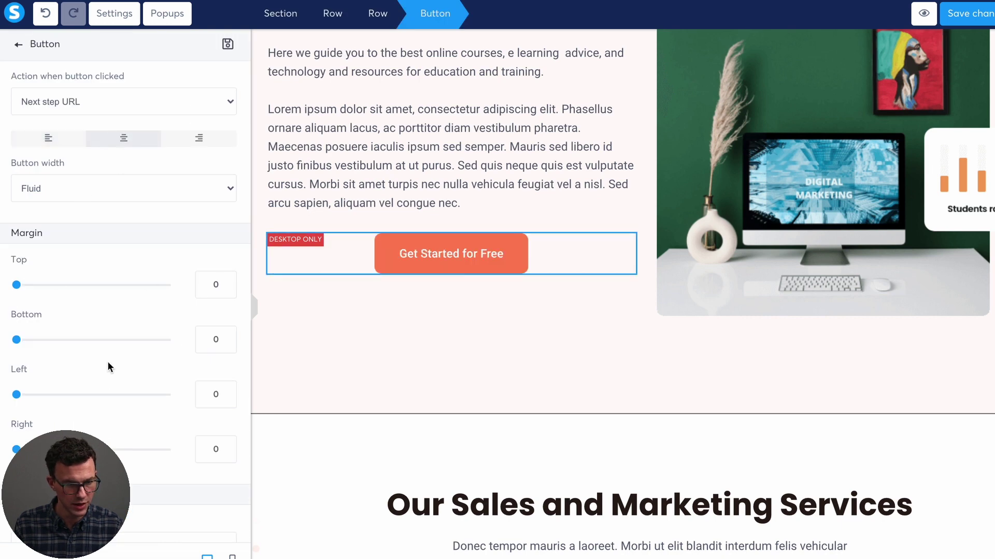
scroll(105, 408, "down", 2)
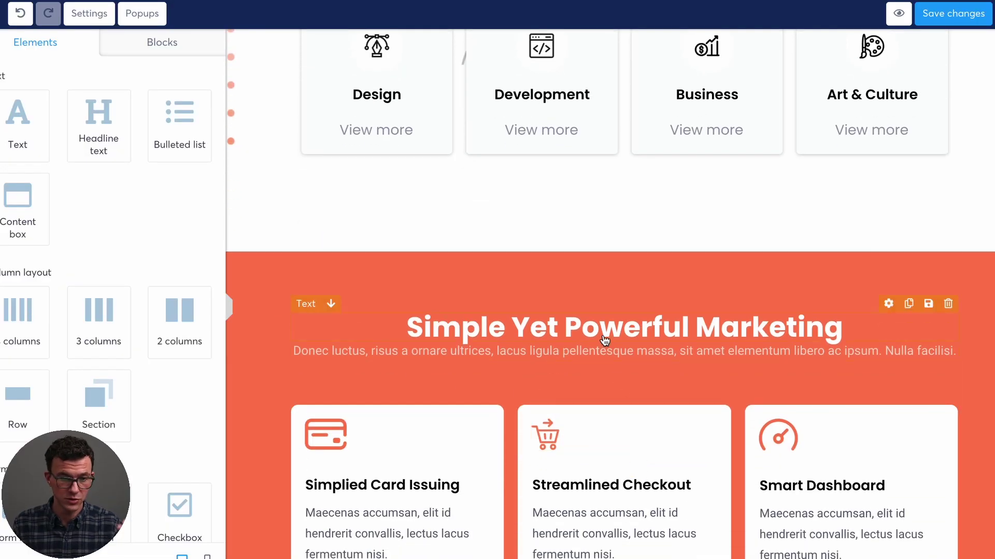
Review the sales page down to the Get Immediate Access button, then save the changes.
scroll(595, 280, "down", 8)
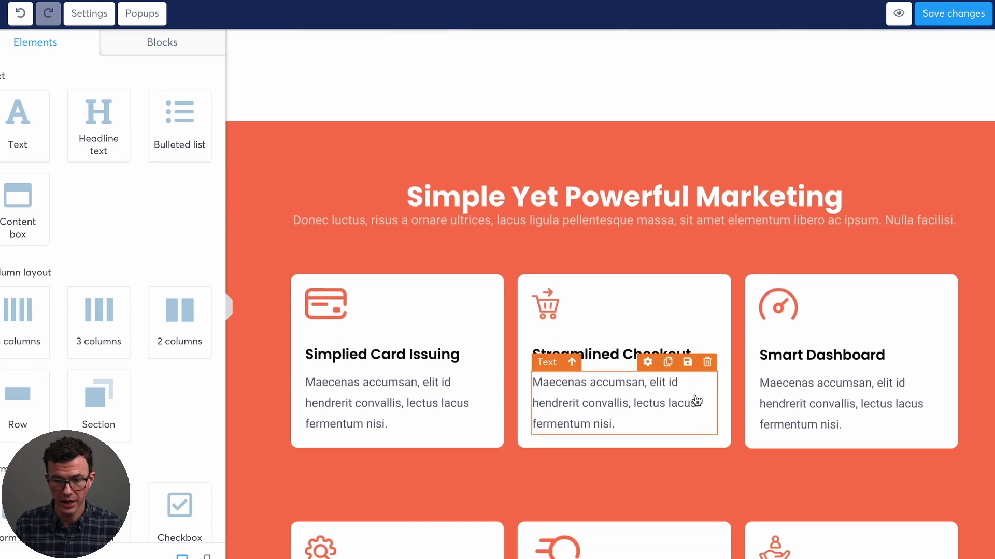
scroll(696, 401, "down", 20)
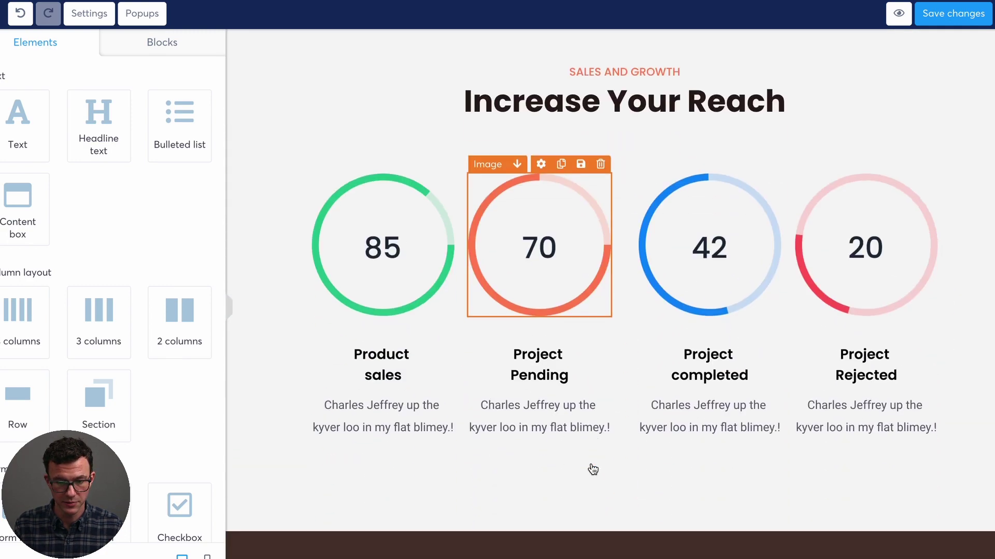
scroll(616, 419, "down", 10)
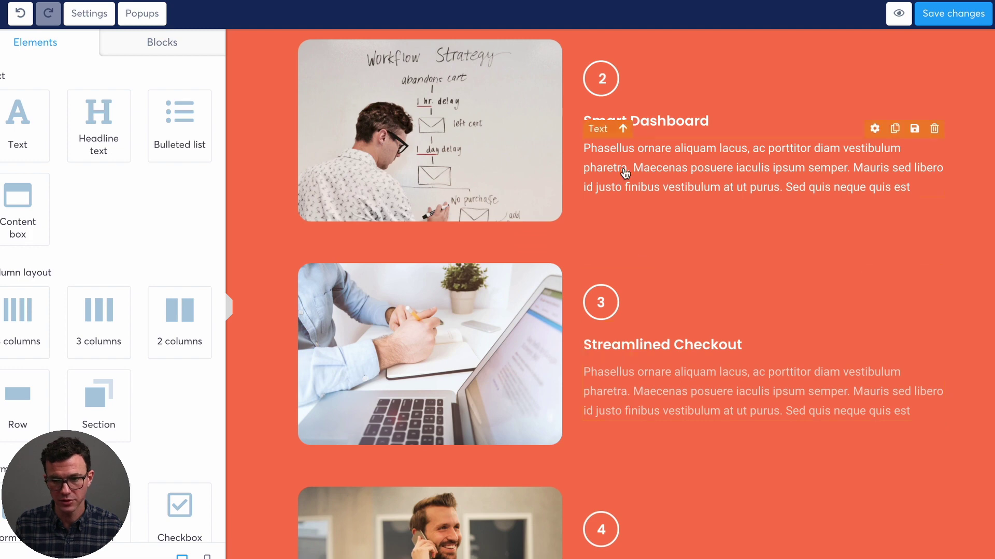
scroll(710, 144, "down", 15)
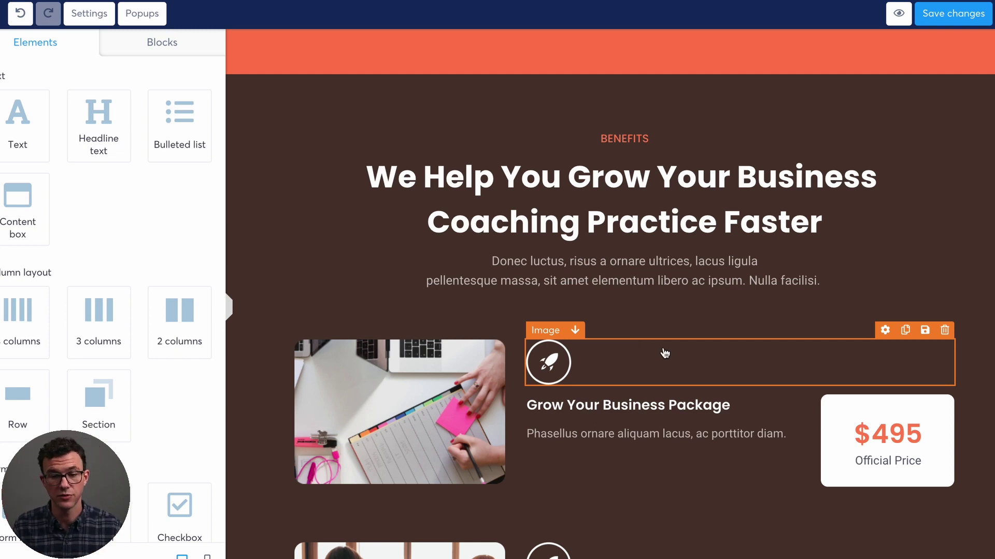
scroll(665, 354, "down", 20)
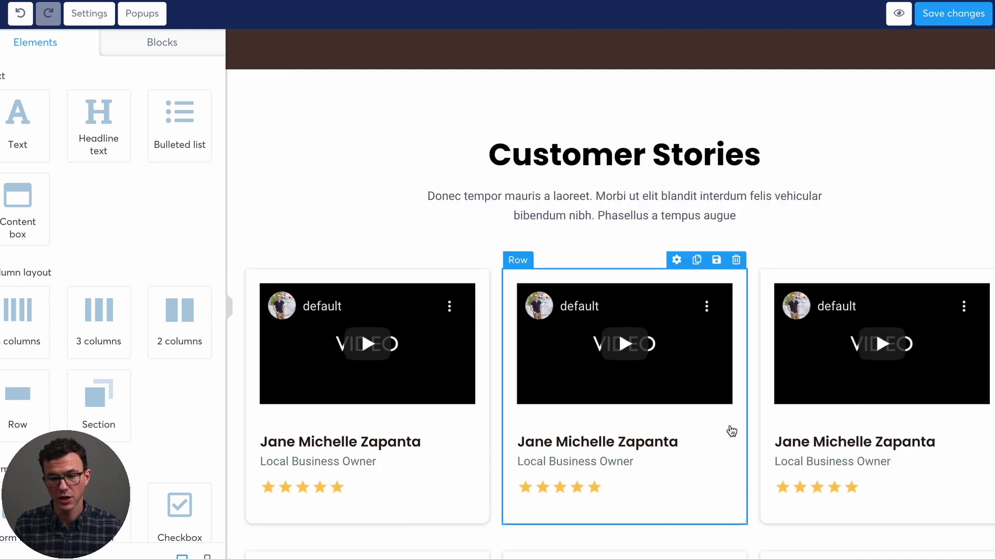
scroll(721, 412, "down", 15)
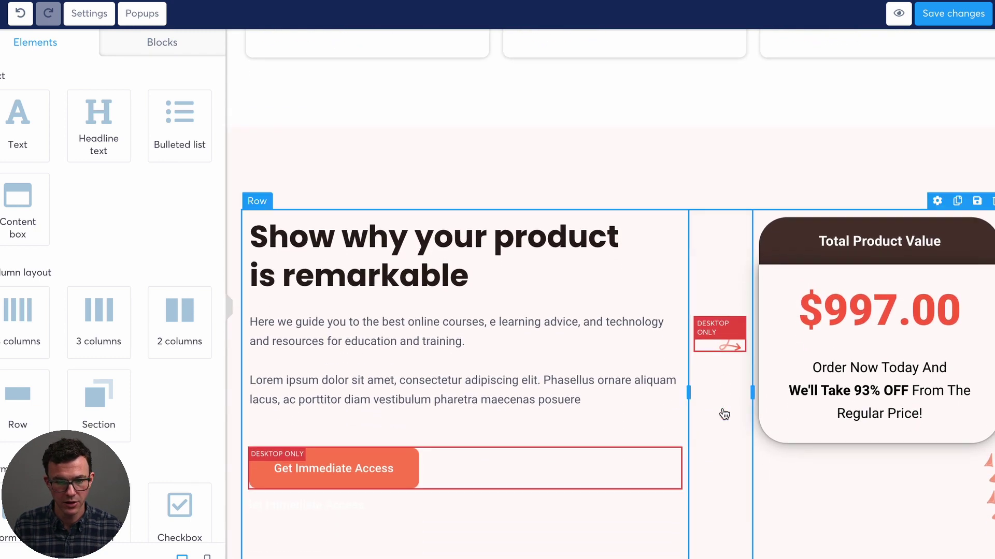
left_click(340, 468)
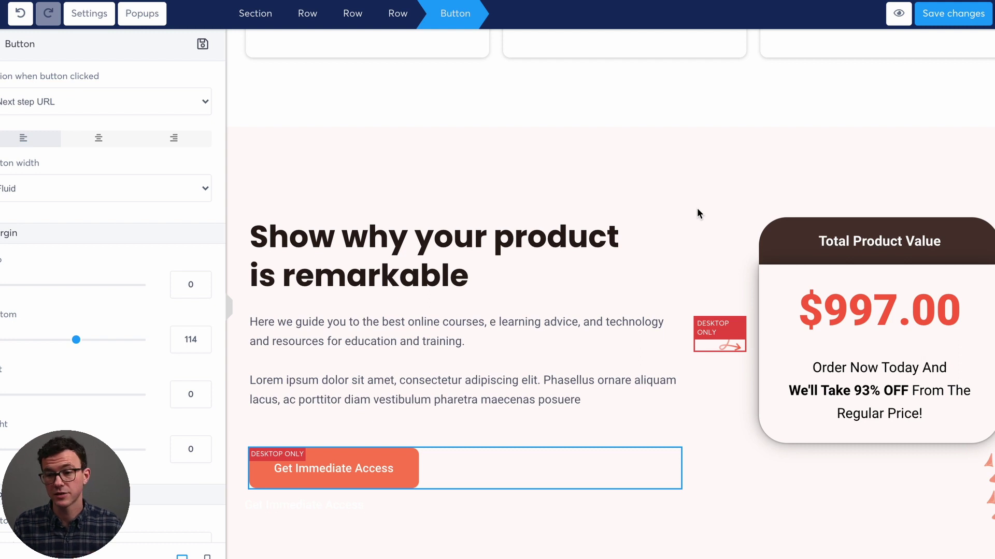
left_click(958, 12)
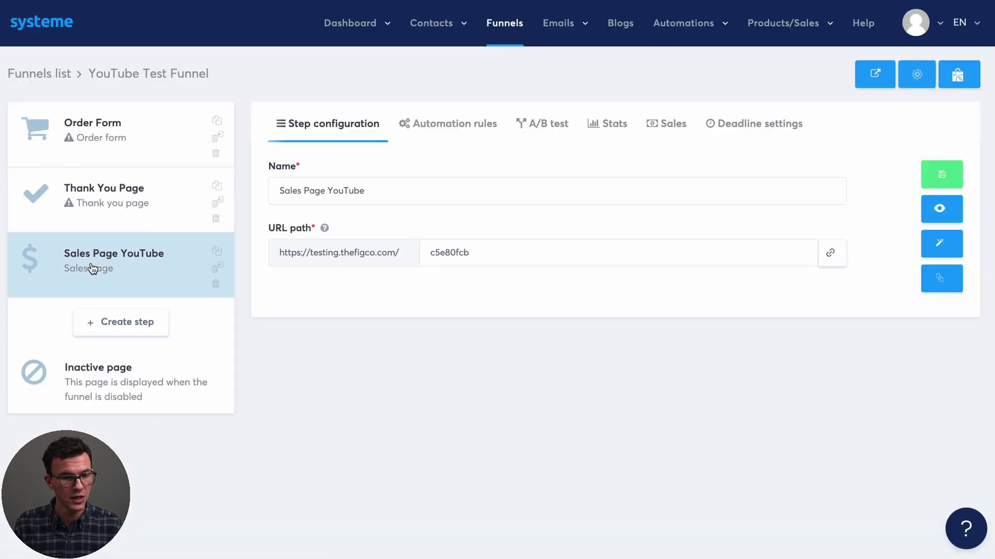
Move the Sales Page YouTube step to the top and save its URL path as youtube-test-course.
left_click_drag(92, 268, 109, 151)
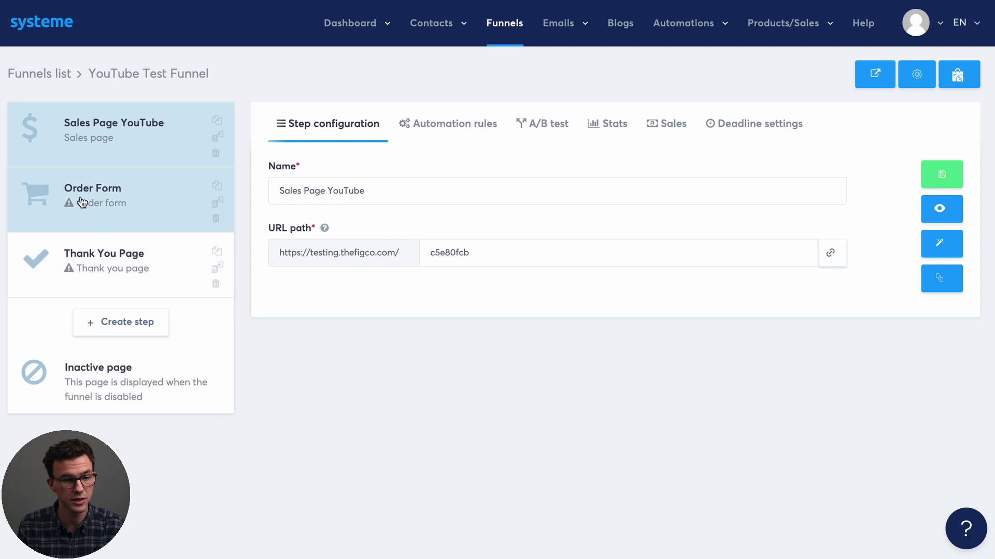
double_click(512, 262)
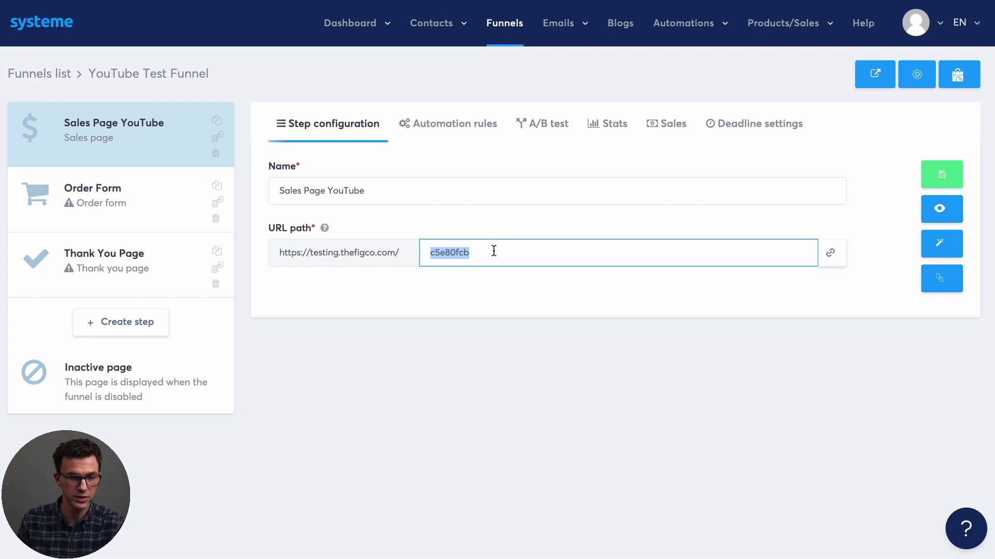
key("BackSpace")
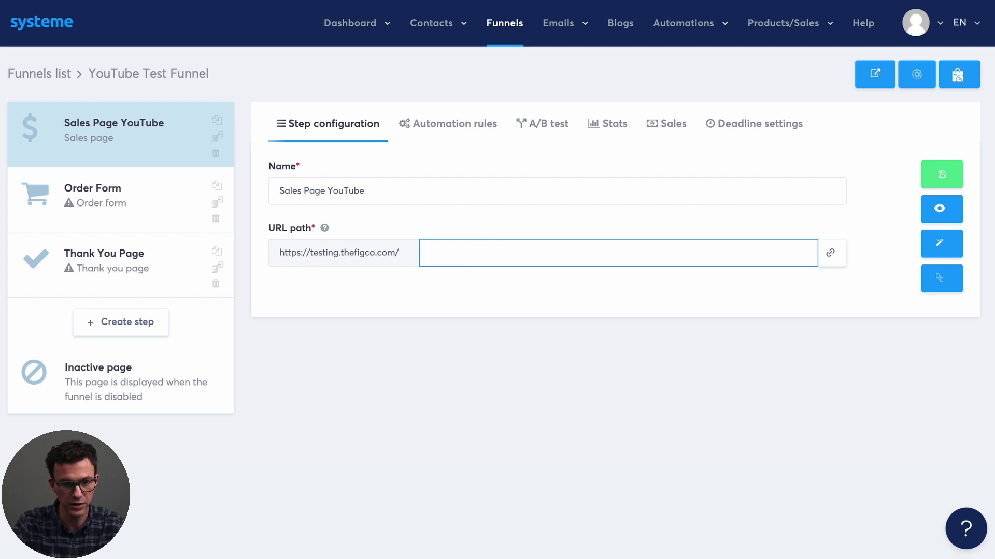
type("youtube-")
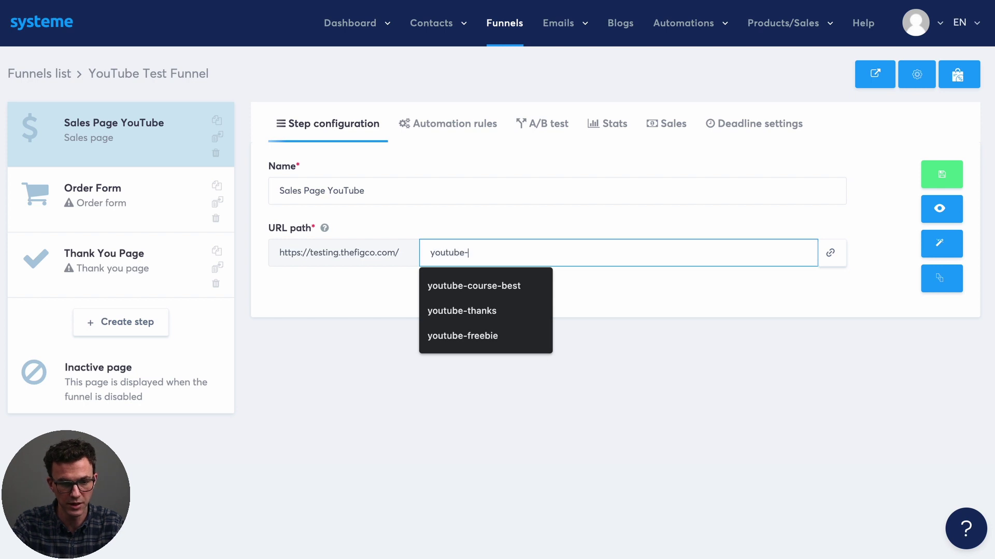
type("test-course")
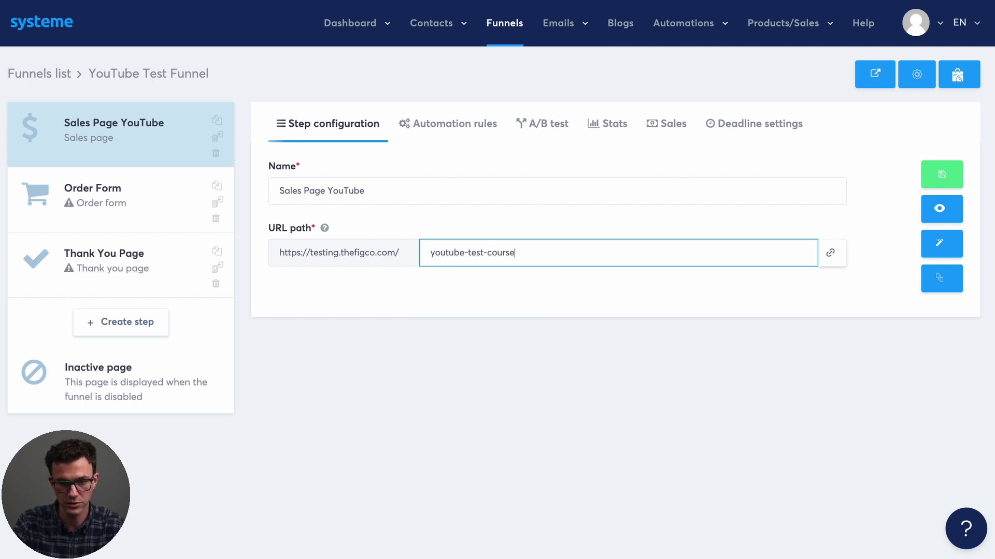
left_click(941, 174)
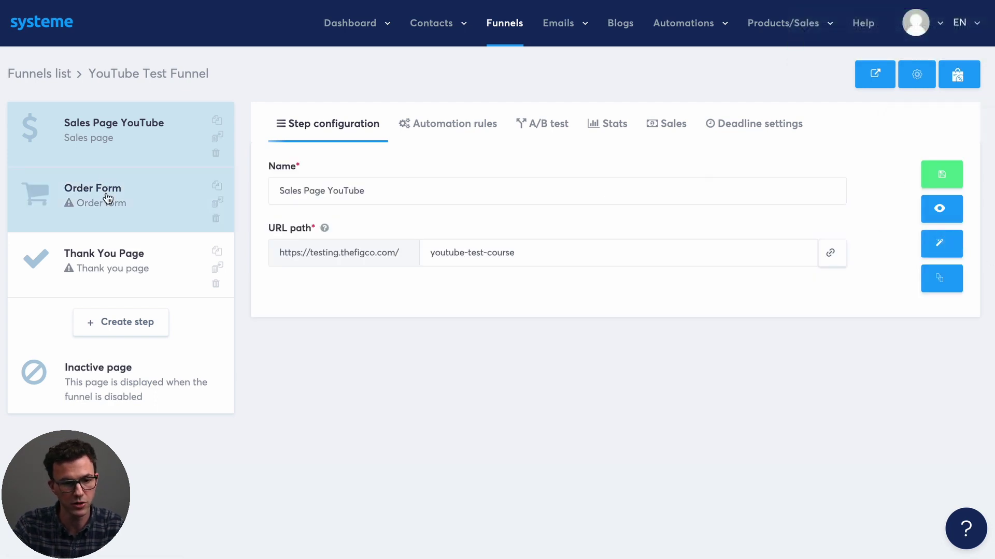
Give the Order Form step the second template and name it YouTube Order Form.
left_click(107, 199)
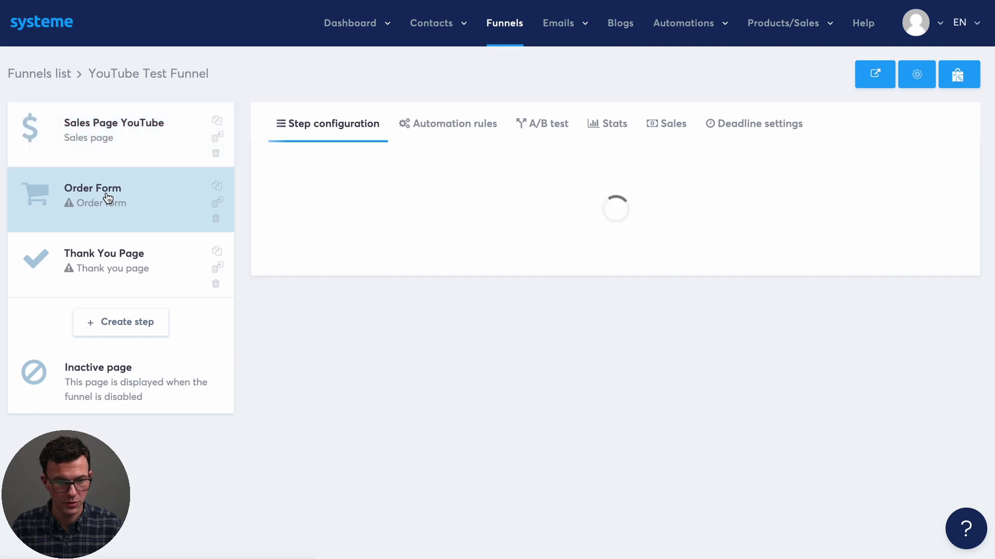
mouse_move(550, 259)
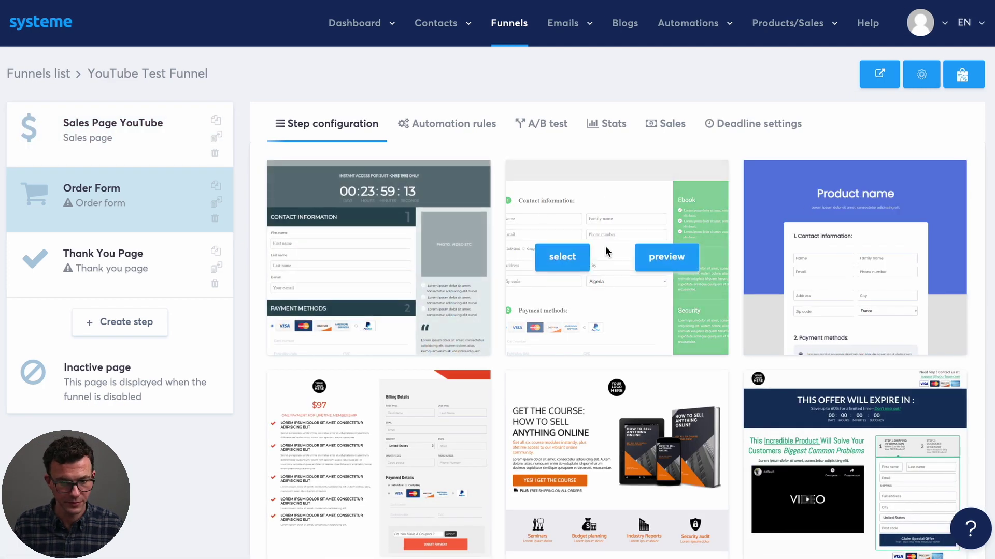
left_click(556, 259)
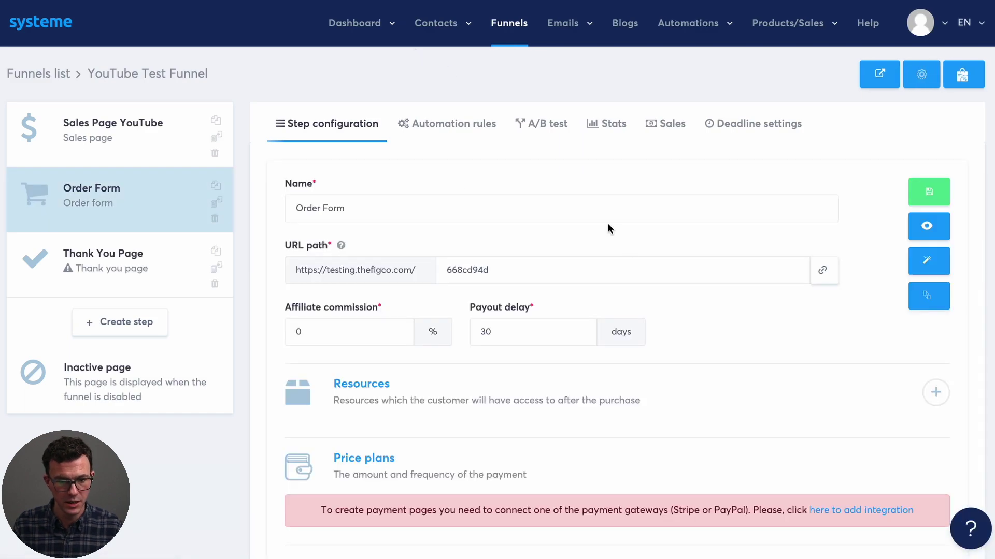
left_click(366, 203)
key("Down")
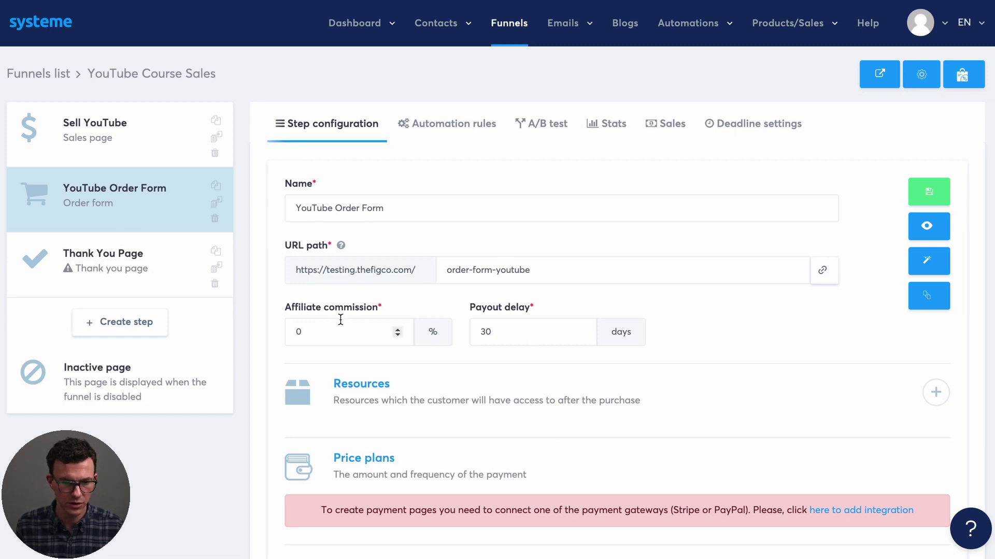
Add the YouTube Course Test course with full access as the step's resource and save.
left_click(936, 393)
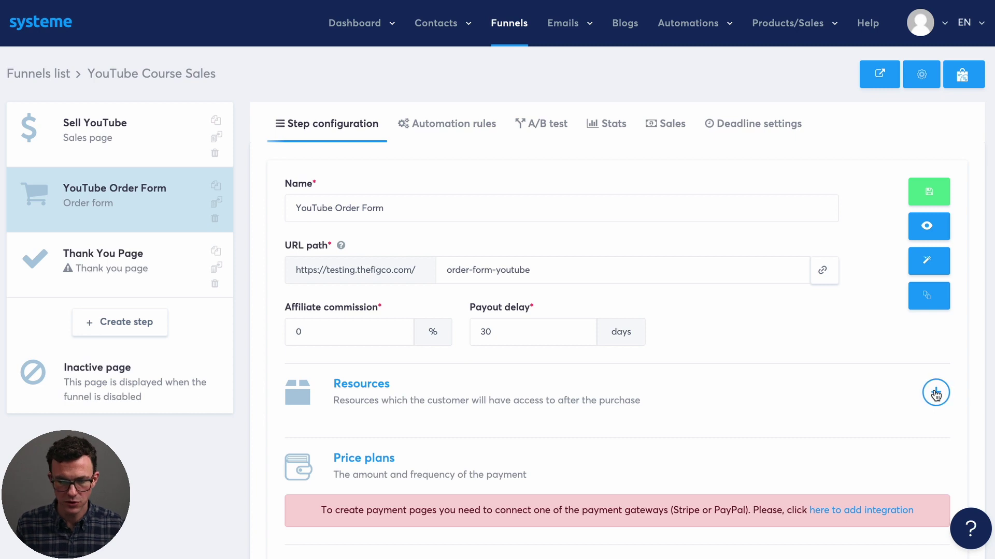
left_click(721, 455)
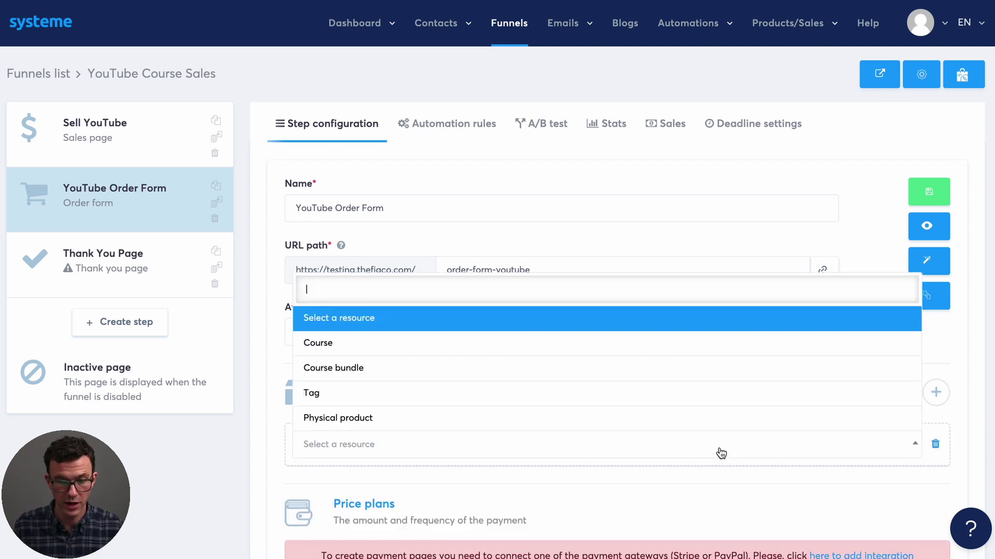
left_click(493, 344)
scroll(492, 363, "down", 1)
left_click(444, 439)
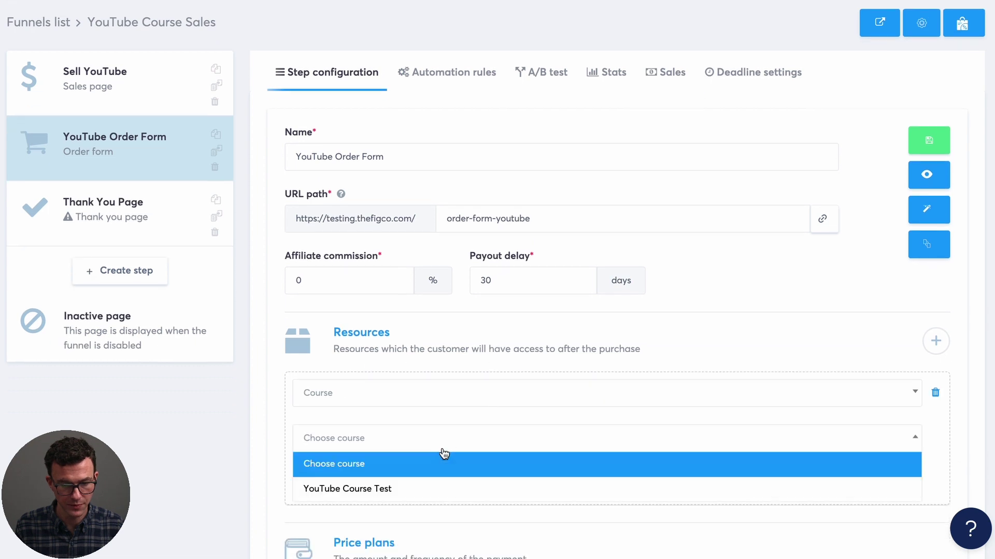
left_click(425, 483)
scroll(288, 480, "down", 1)
left_click(372, 428)
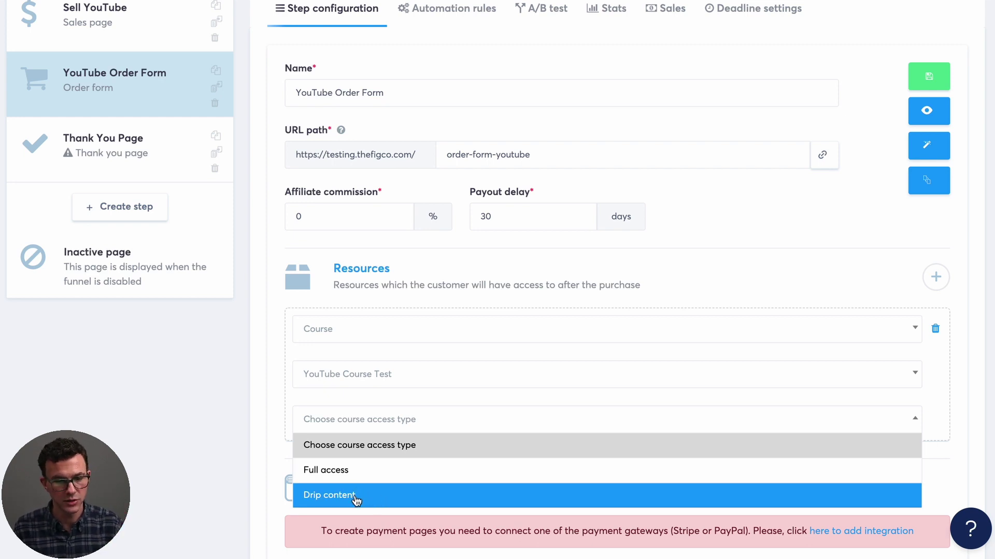
left_click(341, 474)
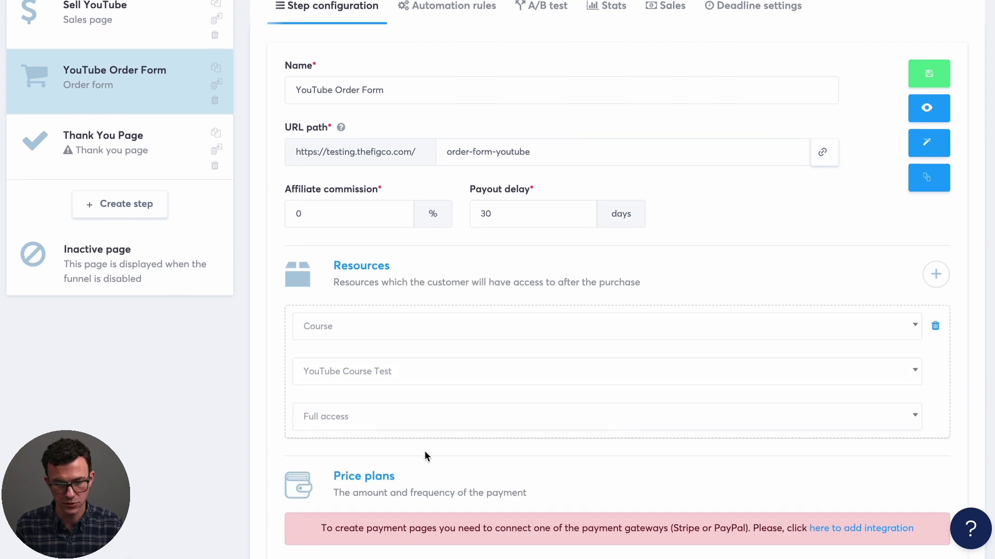
scroll(424, 451, "down", 3)
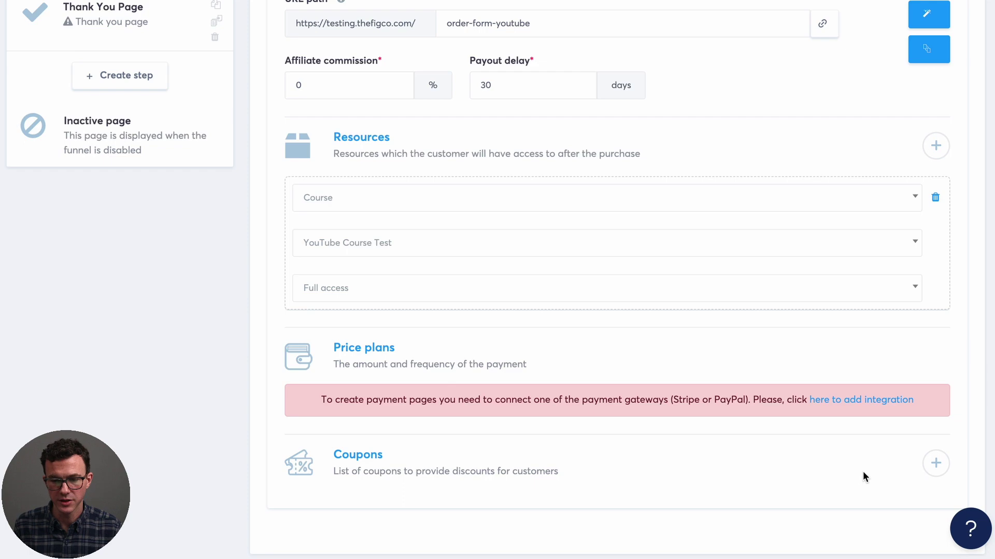
scroll(851, 461, "up", 5)
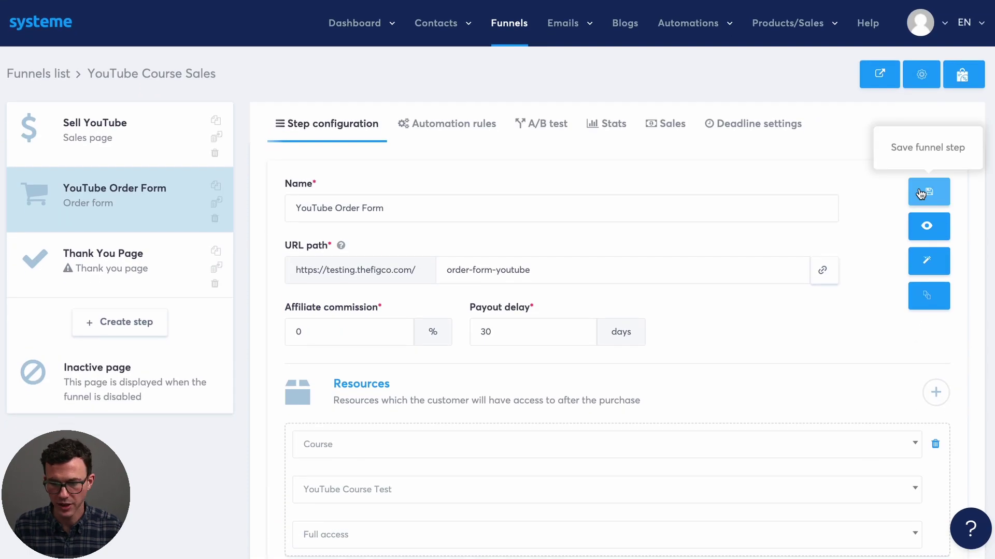
left_click(919, 188)
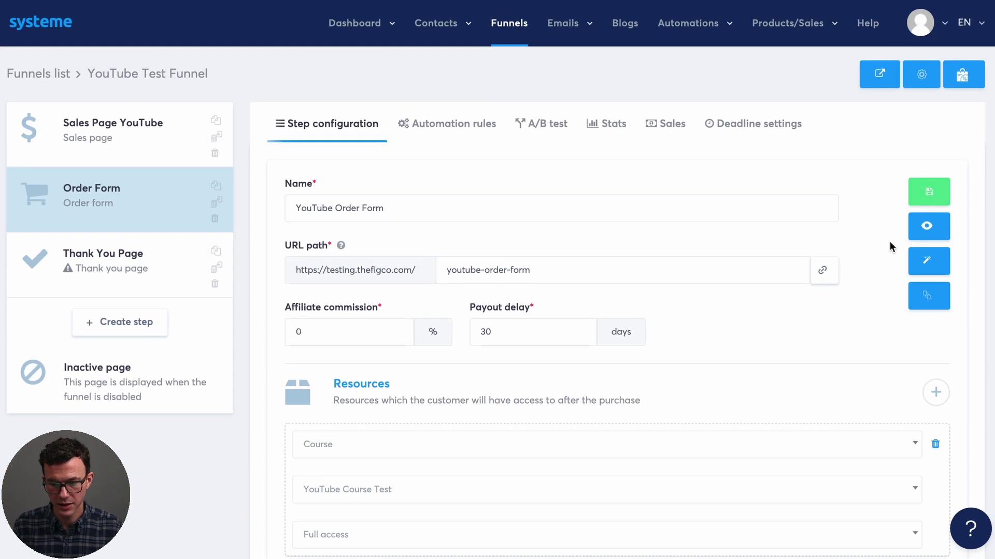
On the order form page, change the Ebook heading to 'YouTube Course'.
left_click(927, 266)
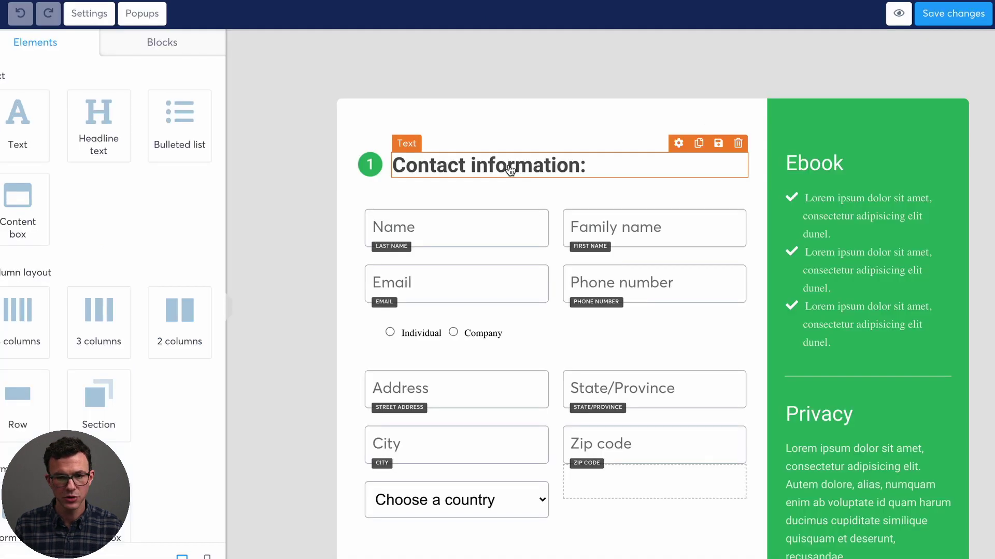
left_click(836, 164)
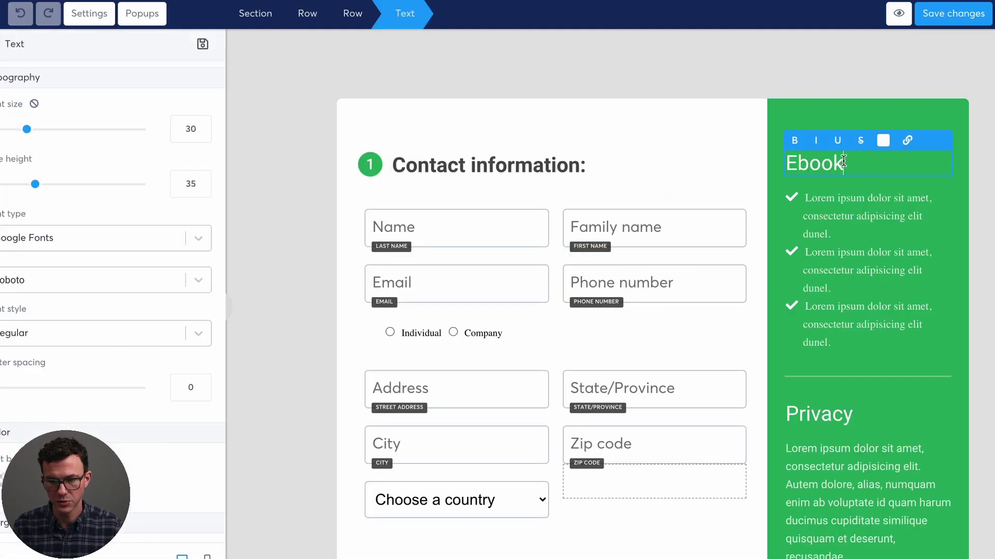
key("BackSpace")
key("BackSpace")
key("BackSpace")
key("BackSpace")
key("BackSpace")
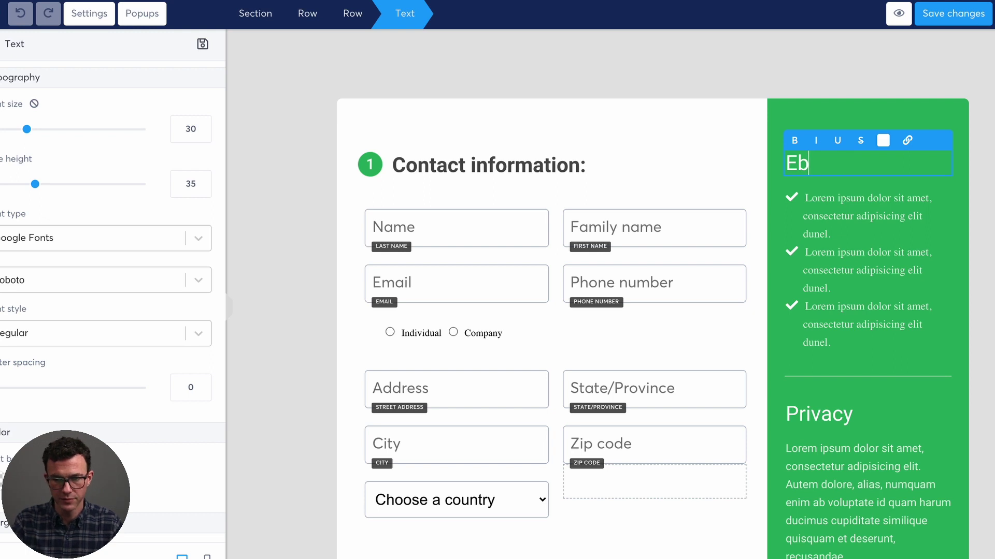
type("YouTube Course")
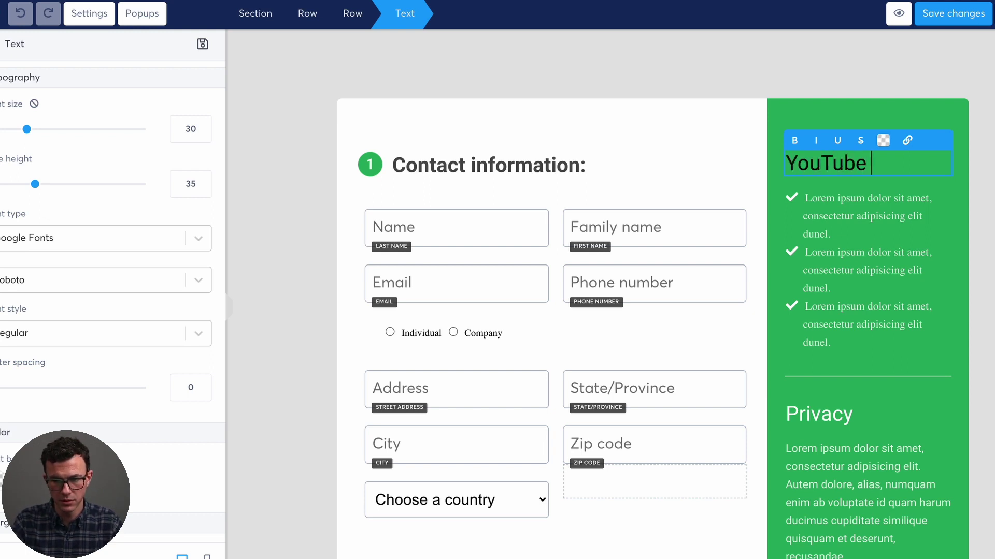
Replace the placeholder bullets with Create channel, Grow channel and Monetize channel.
left_click(815, 202)
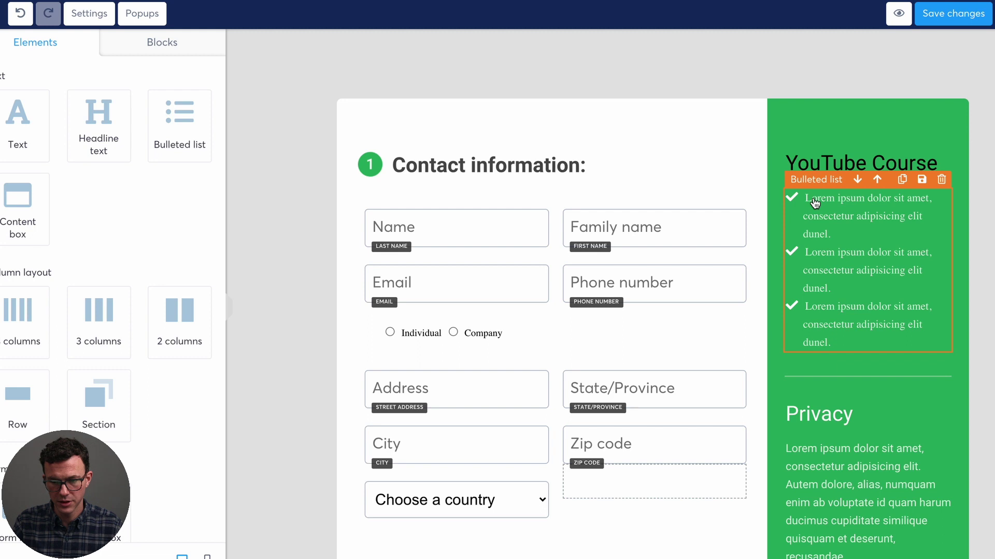
double_click(814, 201)
key("shift+Down")
key("shift+Down")
key("shift+Down")
key("shift+Down")
key("shift+Down")
key("shift+Down")
key("shift+Down")
key("shift+Down")
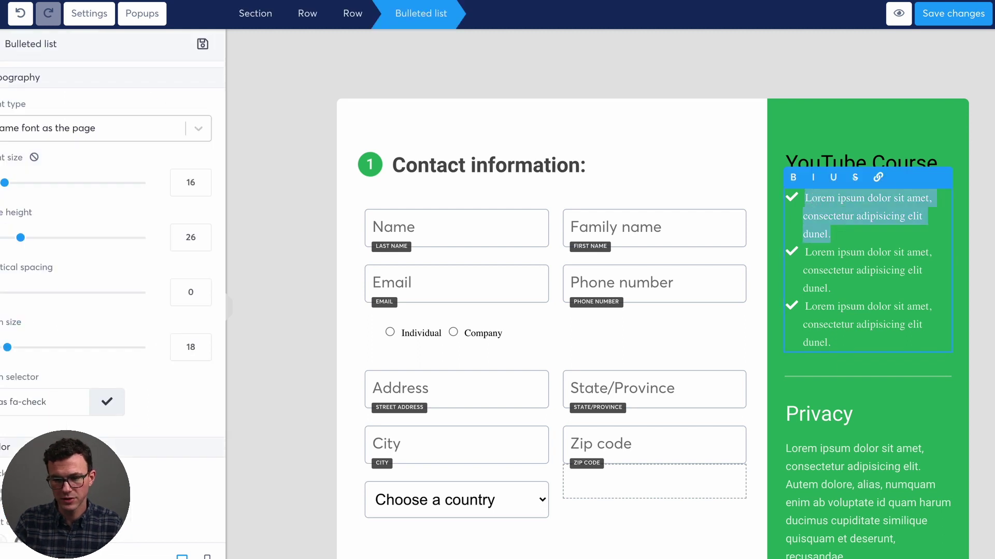
key("BackSpace")
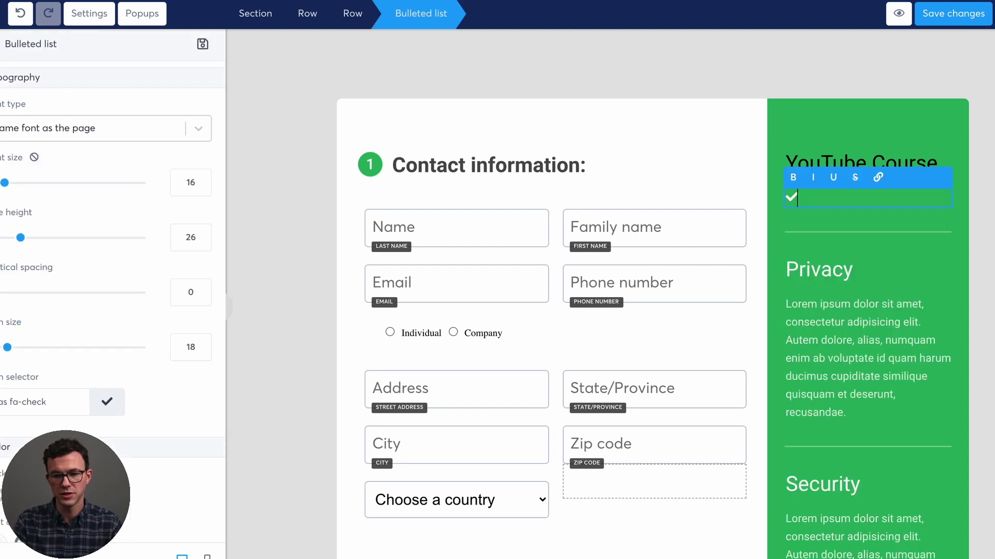
type("Create channel Grow channel Monetize channel")
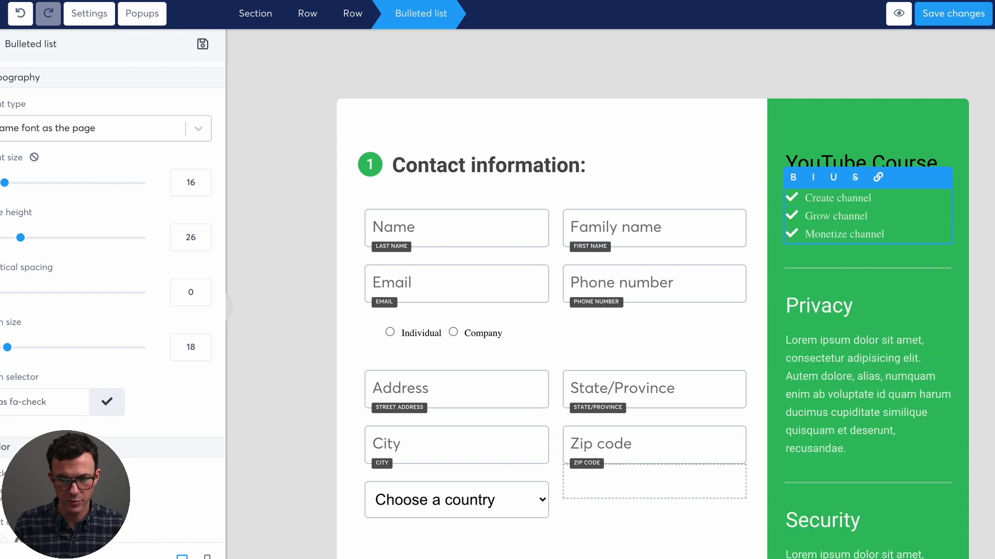
left_click(625, 221)
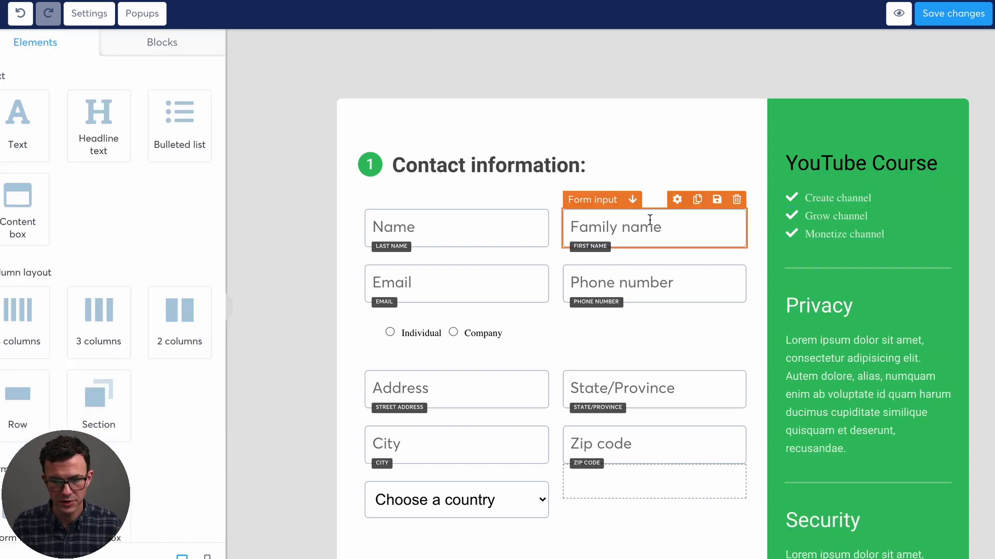
Change the Family name field's input type to Last name.
left_click(677, 200)
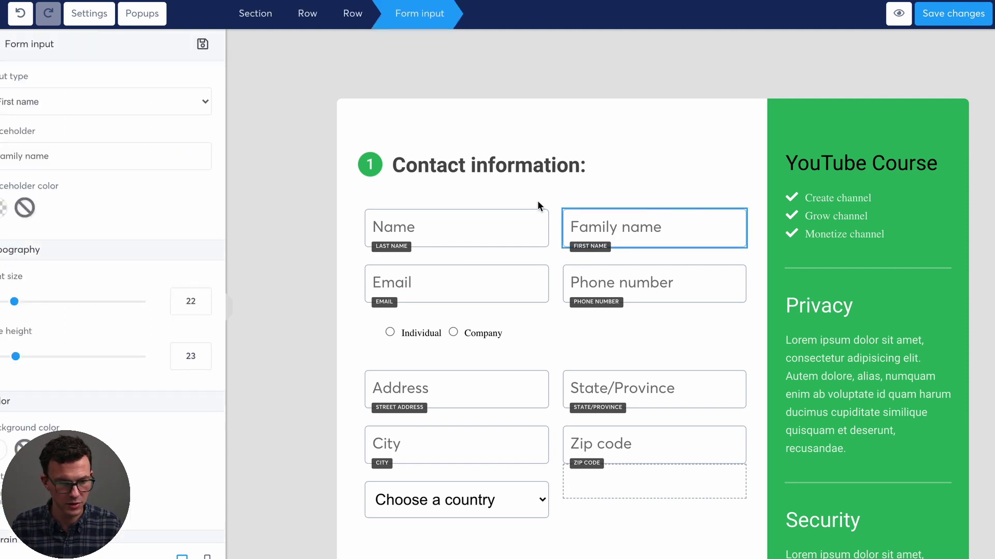
left_click(71, 104)
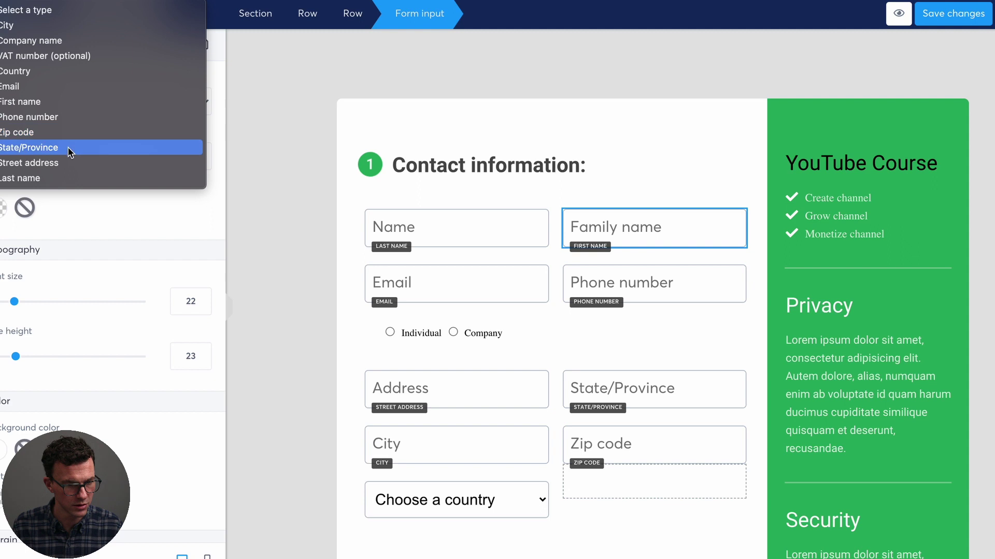
left_click(66, 176)
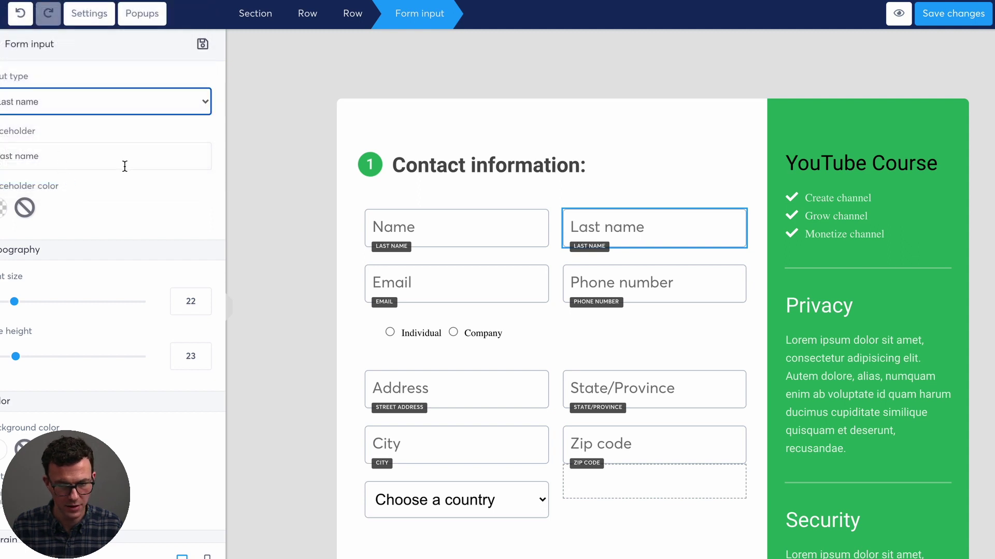
left_click(640, 184)
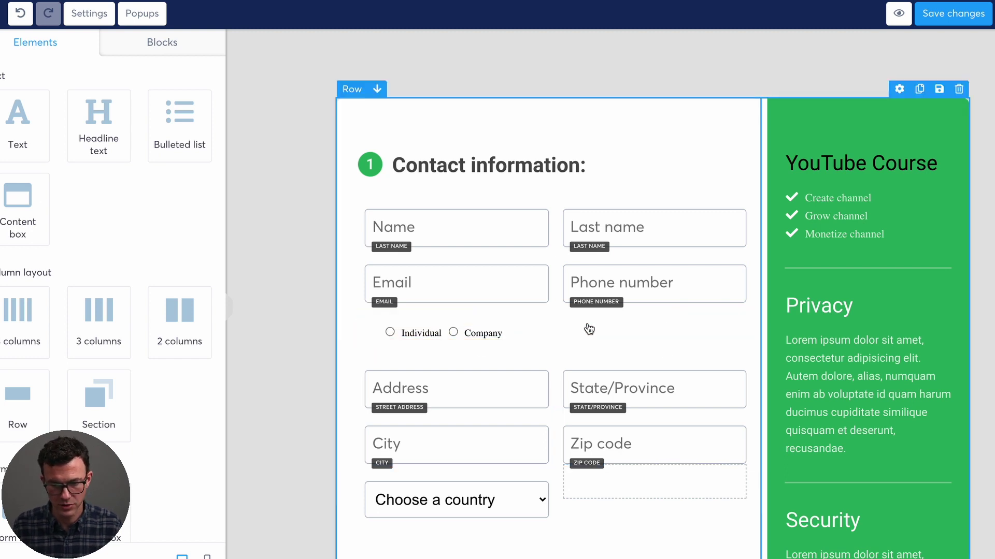
Delete the Individual/Company customer type row and save the order form changes.
left_click(743, 320)
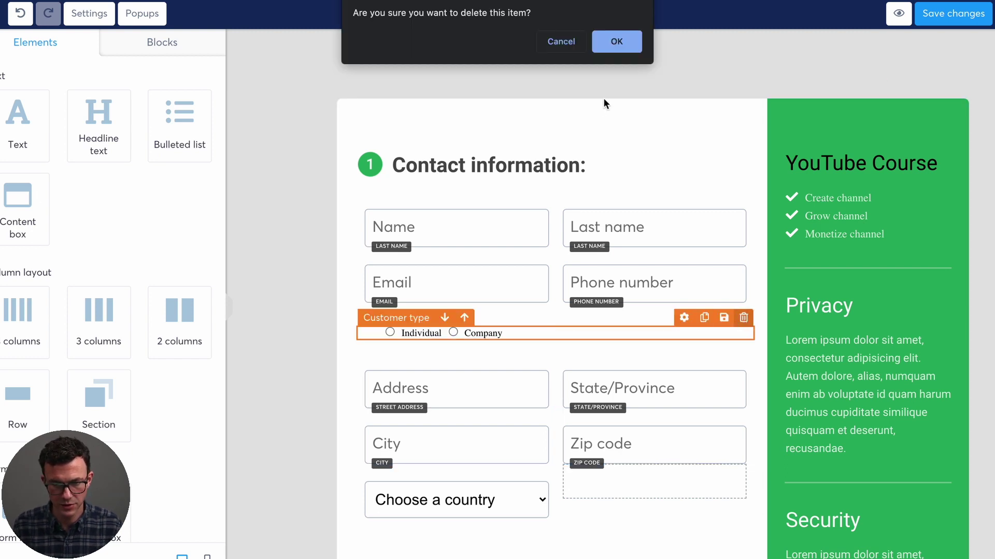
left_click(616, 42)
scroll(404, 453, "down", 3)
scroll(473, 413, "down", 3)
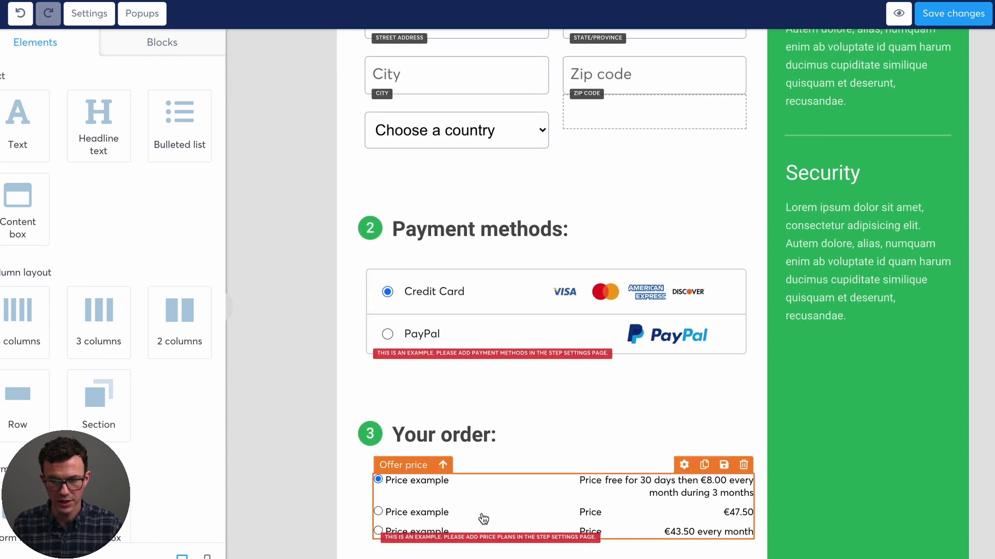
scroll(482, 518, "down", 3)
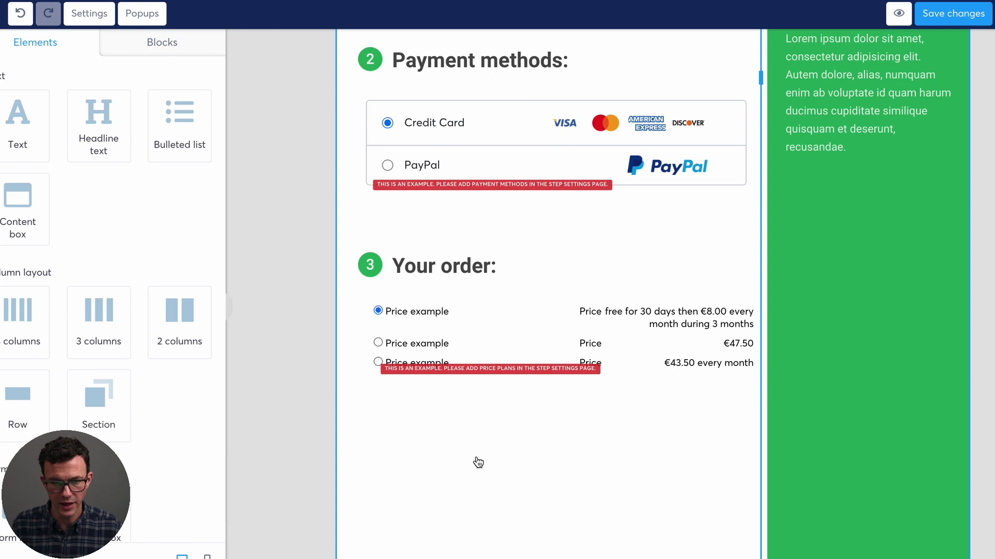
scroll(440, 331, "up", 3)
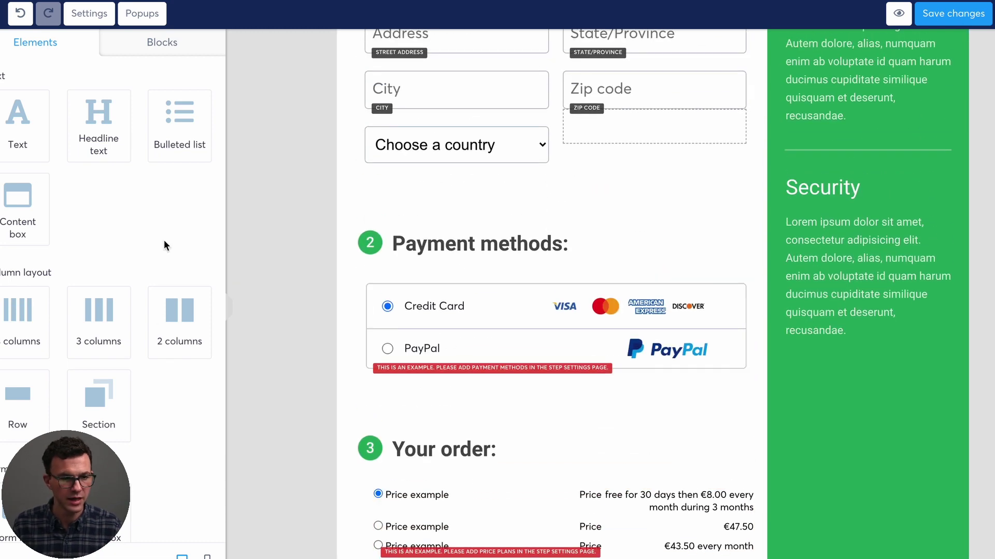
scroll(99, 264, "down", 8)
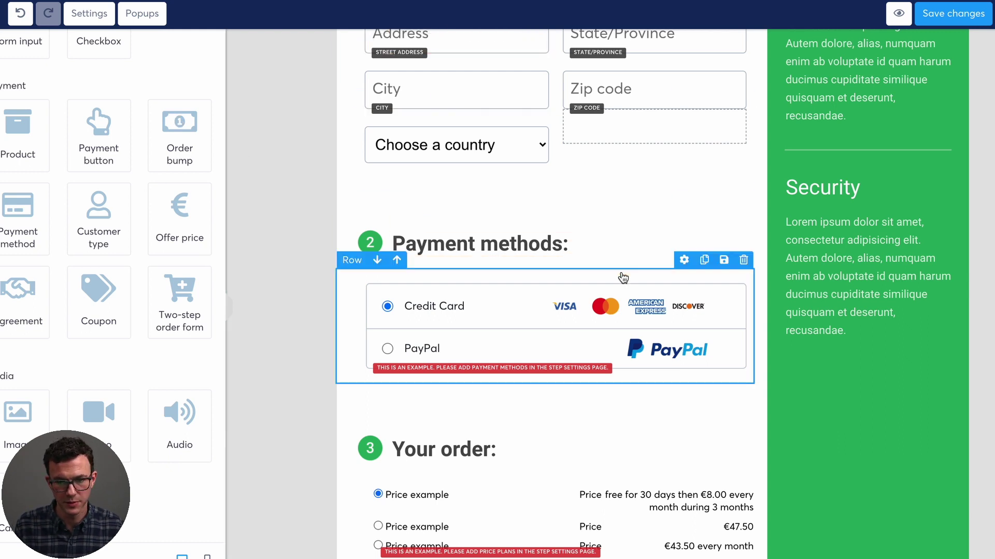
scroll(622, 277, "up", 6)
left_click(953, 14)
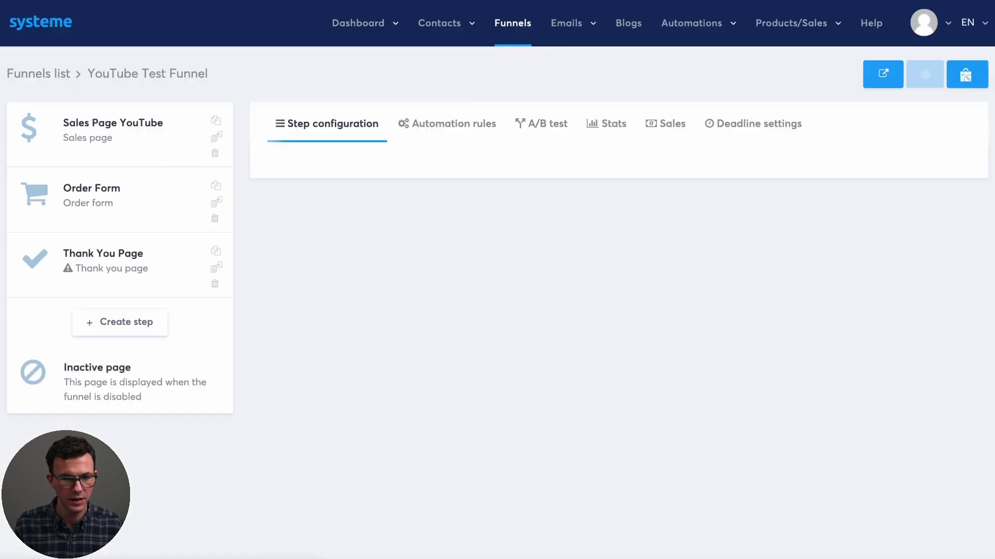
Give the Thank You Page step the 'Thank you for your order' template and URL path youtube-thanks.
left_click(138, 206)
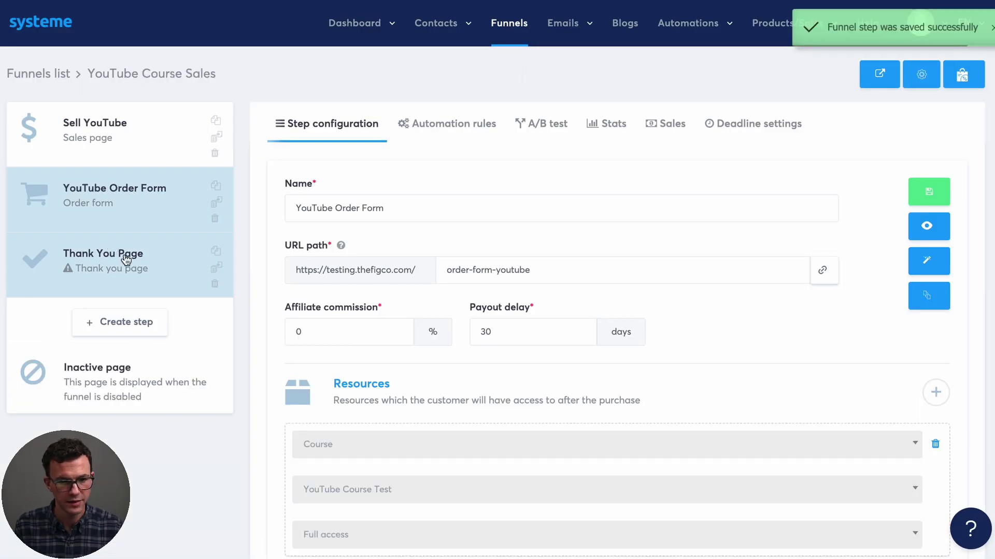
left_click(126, 259)
mouse_move(324, 259)
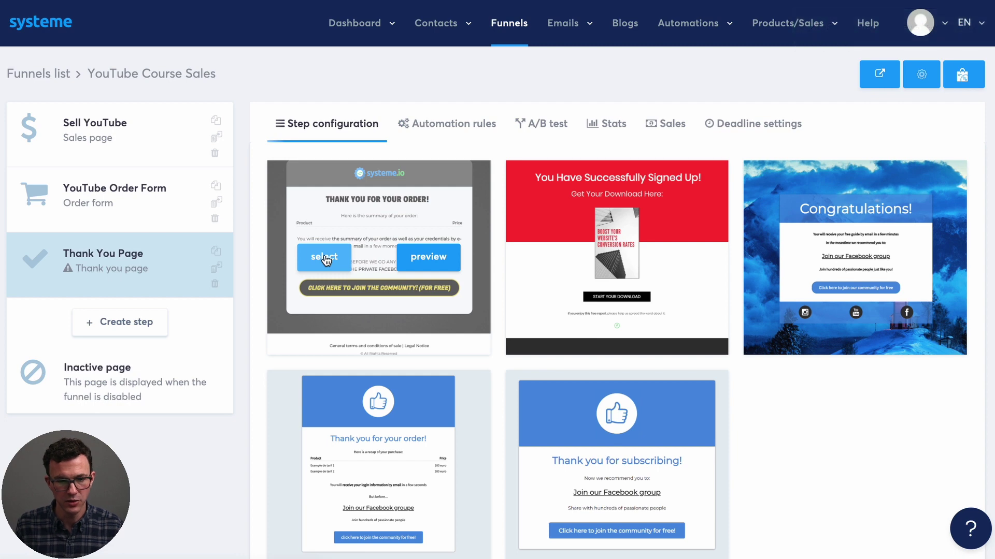
left_click(324, 257)
double_click(489, 243)
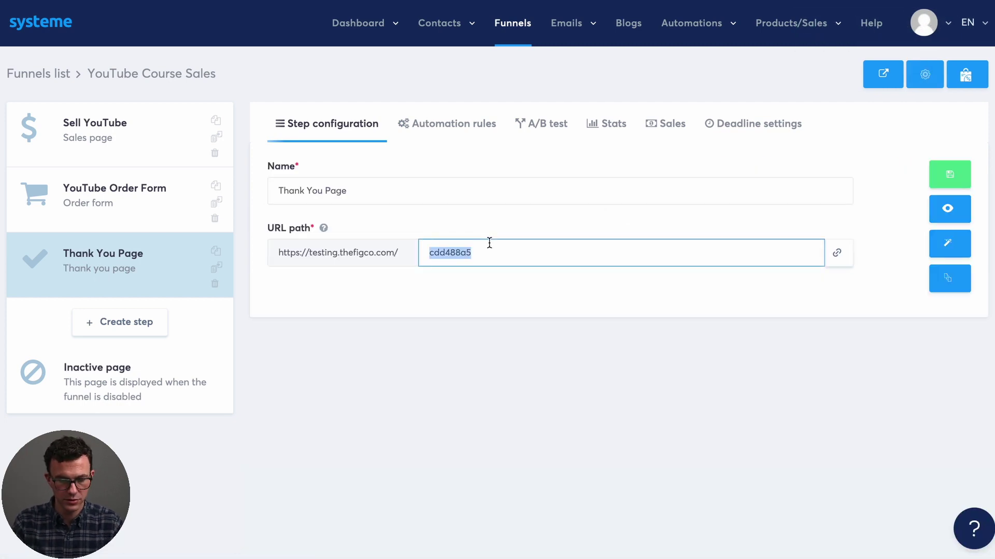
type("youtube-thanks")
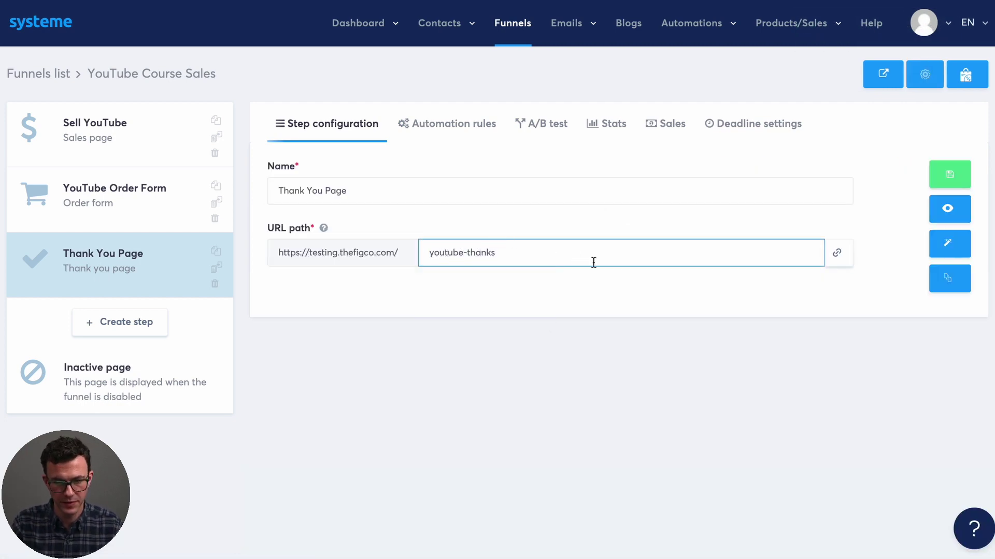
left_click(610, 304)
left_click(950, 174)
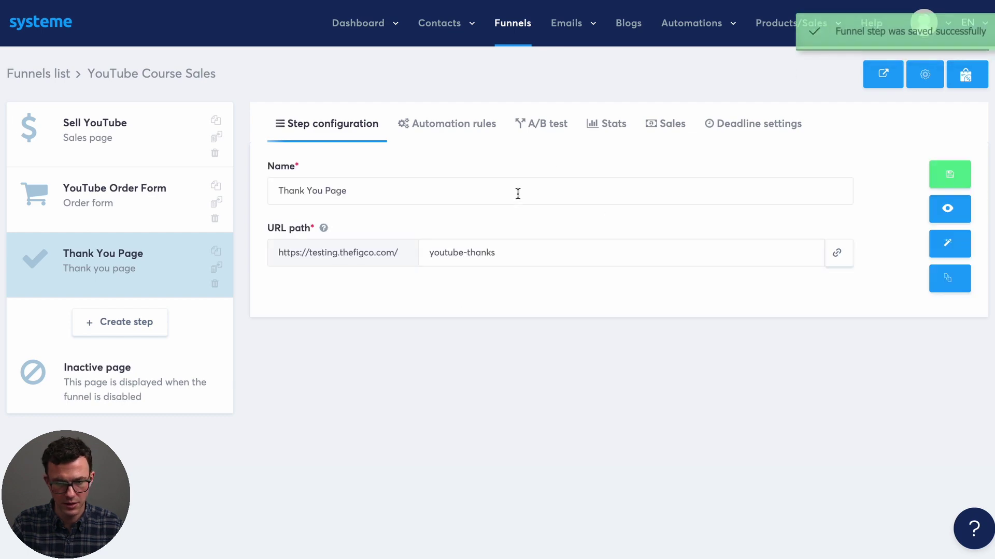
Swap the thank-you page's systeme logo for THEFIGCO-LOGO-PNG.png from Your Images.
left_click(950, 249)
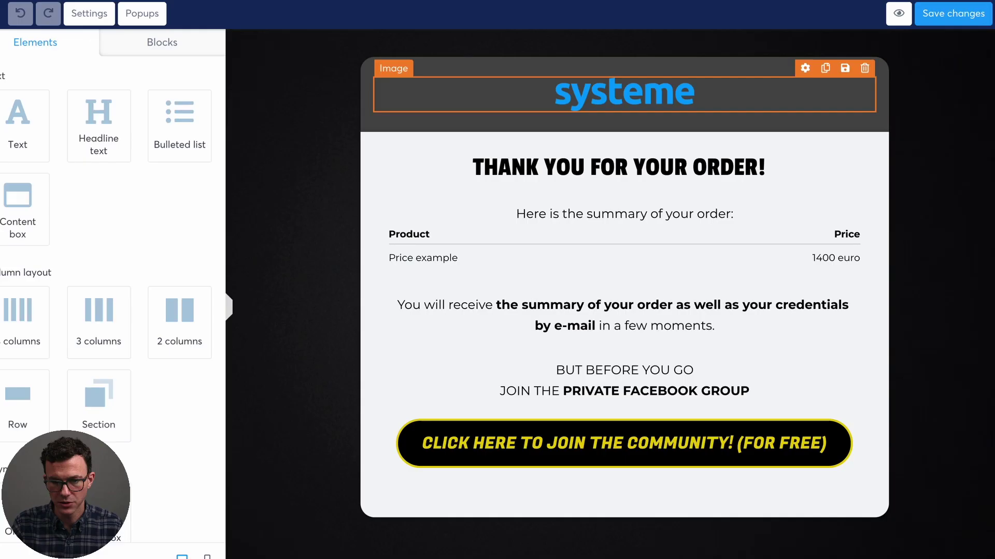
left_click(651, 107)
left_click(173, 101)
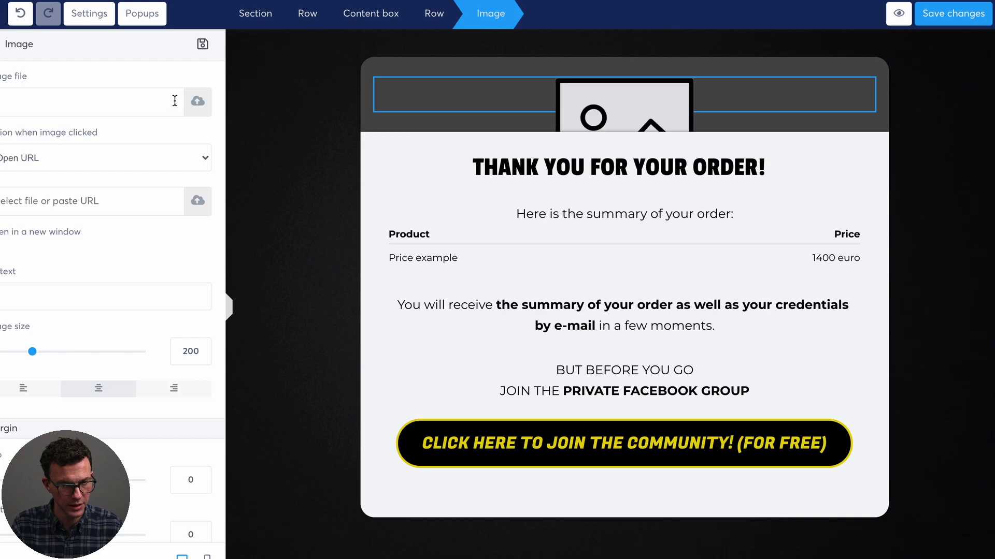
left_click(196, 103)
left_click(545, 145)
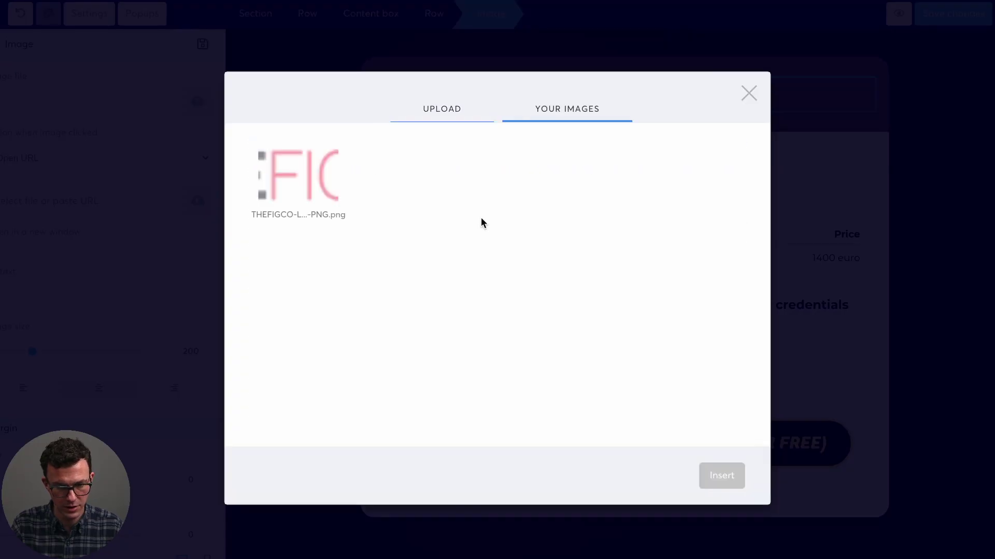
left_click(298, 176)
left_click(722, 475)
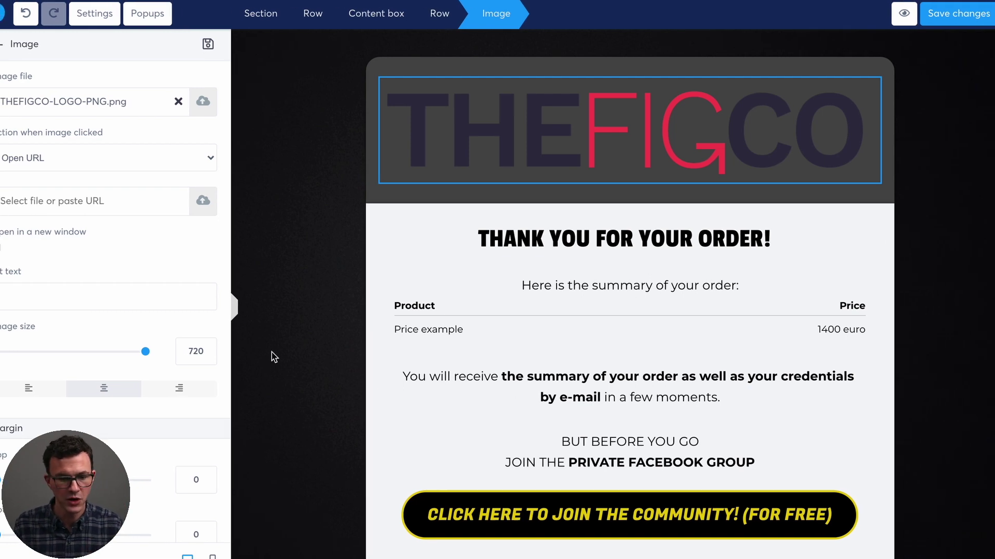
scroll(100, 367, "down", 1)
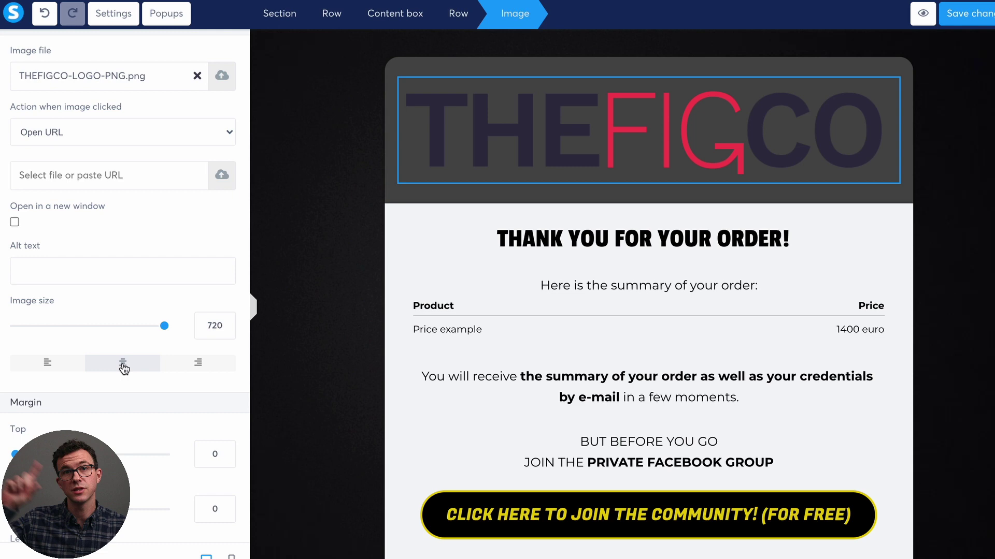
scroll(47, 354, "down", 10)
scroll(51, 361, "down", 2)
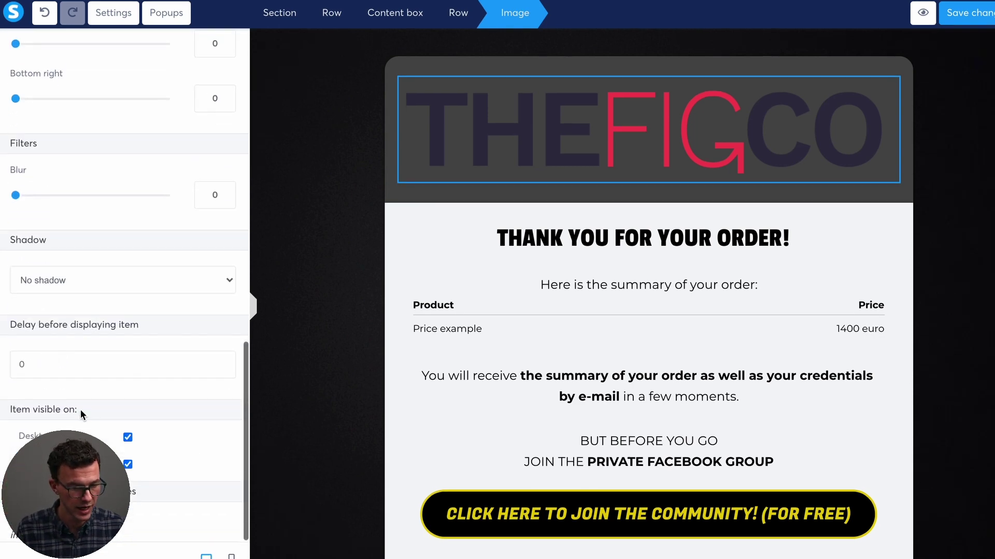
scroll(73, 387, "up", 4)
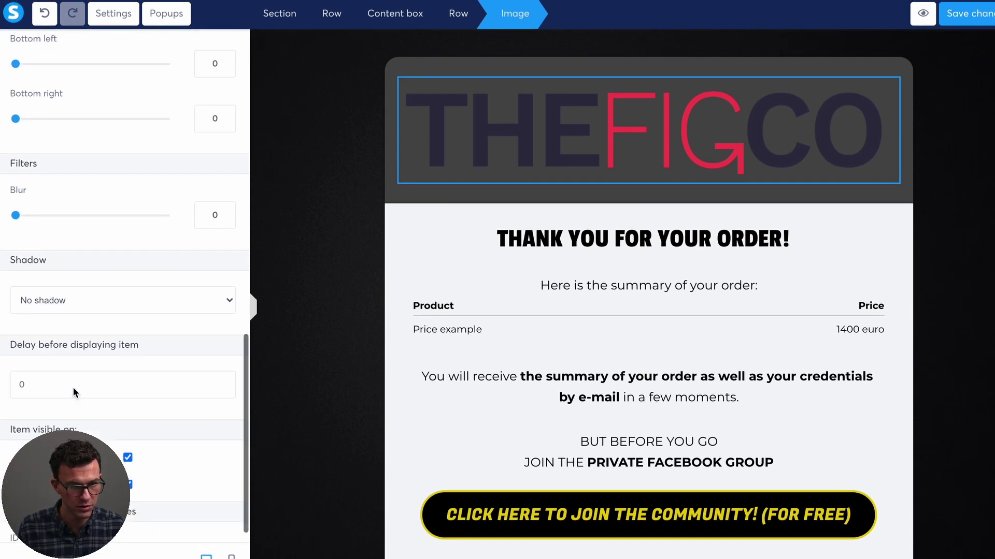
left_click(109, 12)
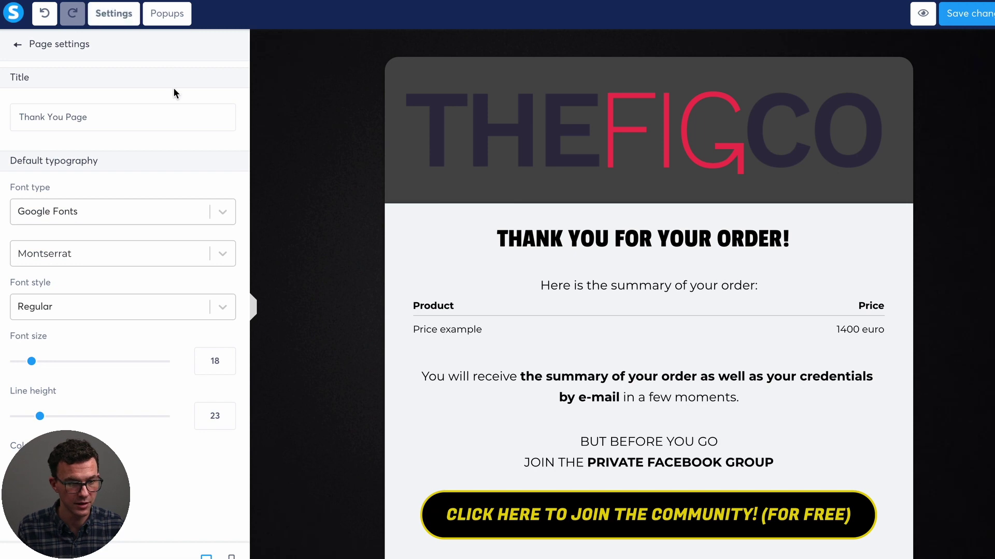
Scroll through the Page settings panel to review the page's default typography.
scroll(191, 150, "down", 10)
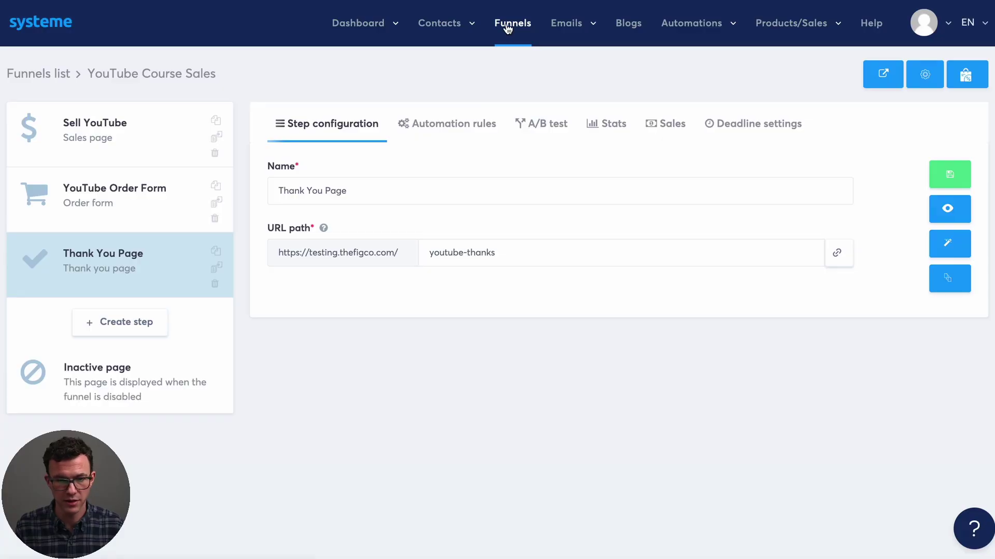
Create a YouTube Freebie audience-building funnel on the testing.thefigco.com domain.
left_click(507, 26)
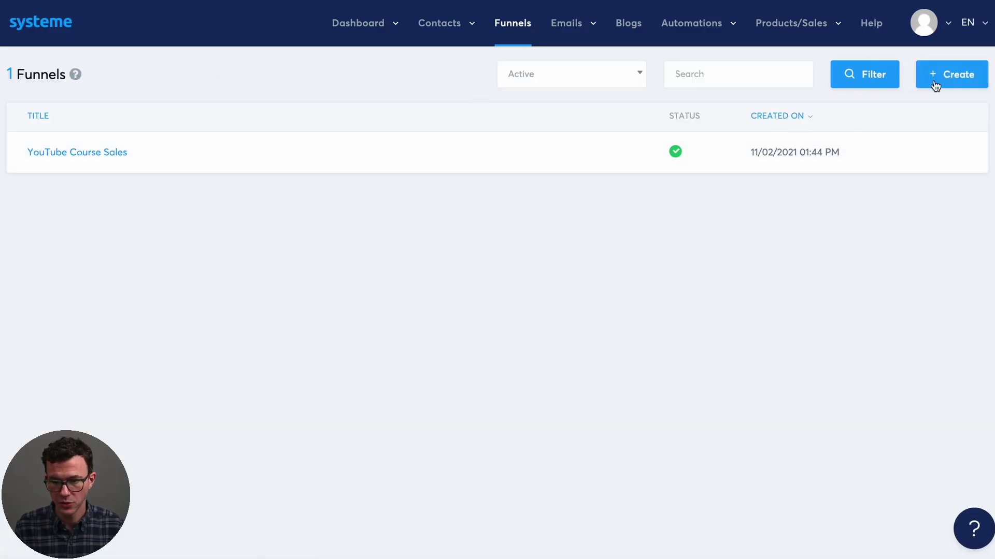
left_click(950, 74)
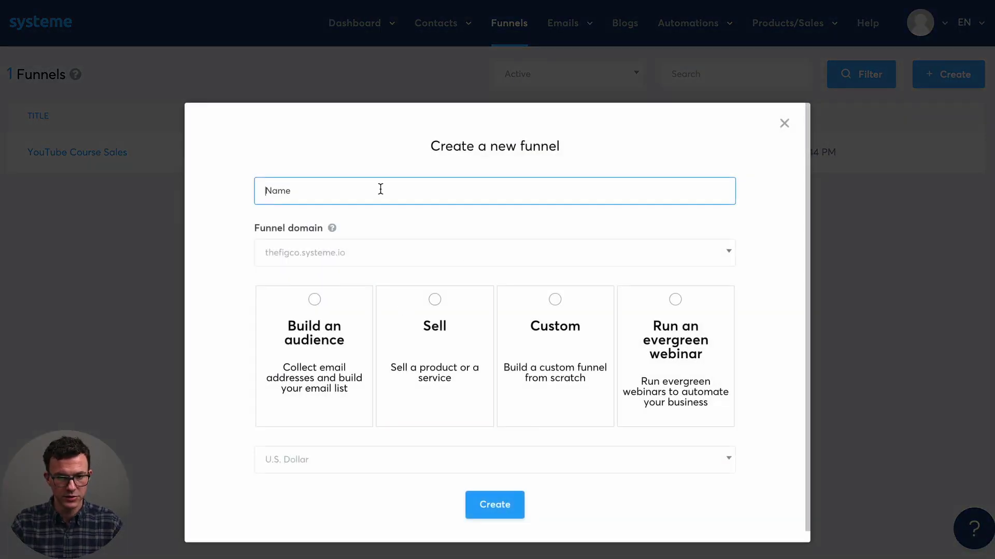
left_click(378, 192)
left_click(319, 223)
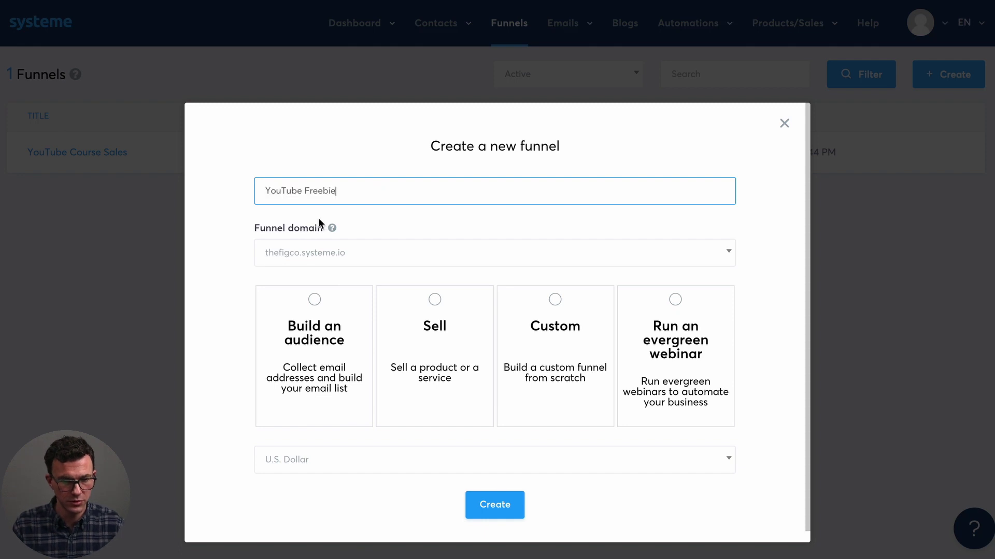
left_click(314, 253)
left_click(310, 303)
left_click(309, 343)
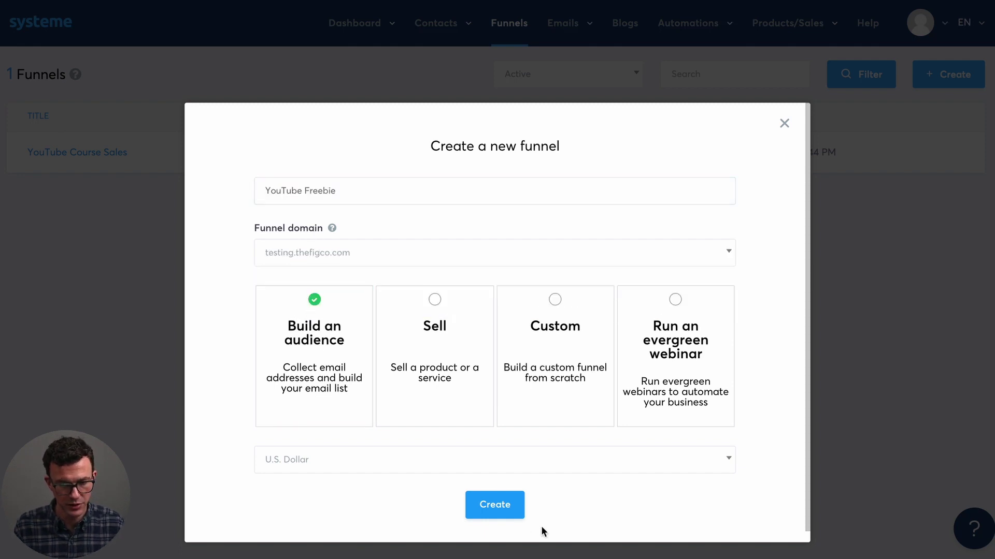
left_click(504, 505)
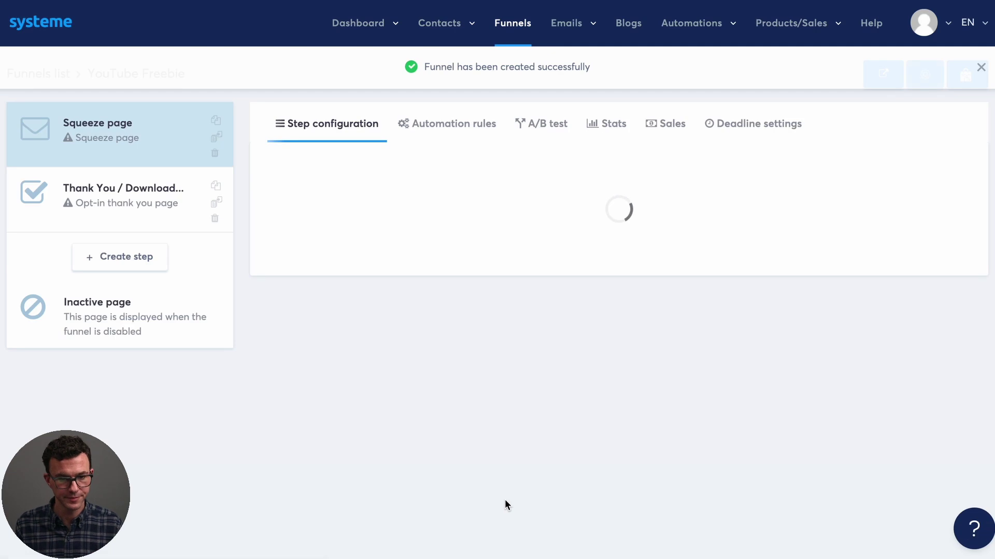
Apply the first squeeze page template, rename the step YouTube Freebie, and save it.
mouse_move(323, 266)
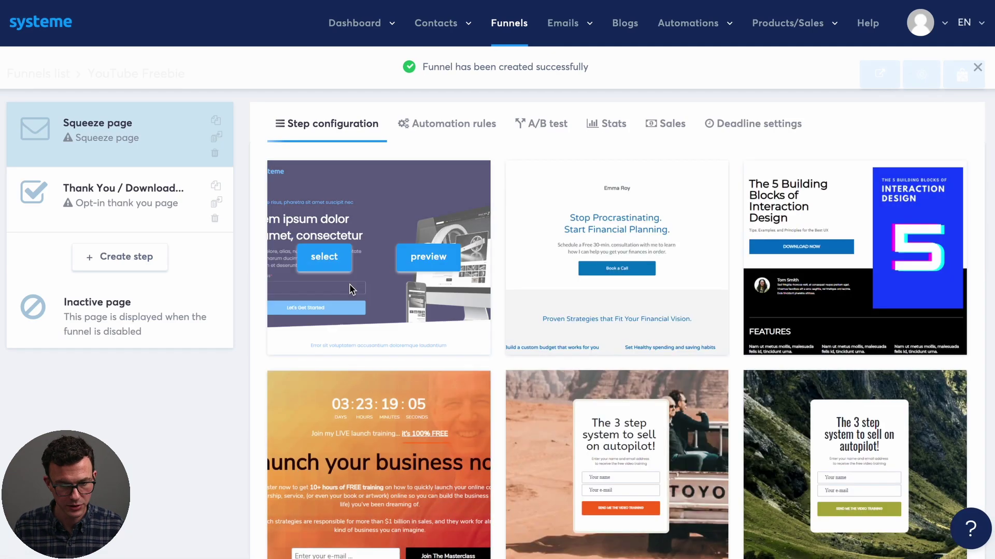
left_click(323, 265)
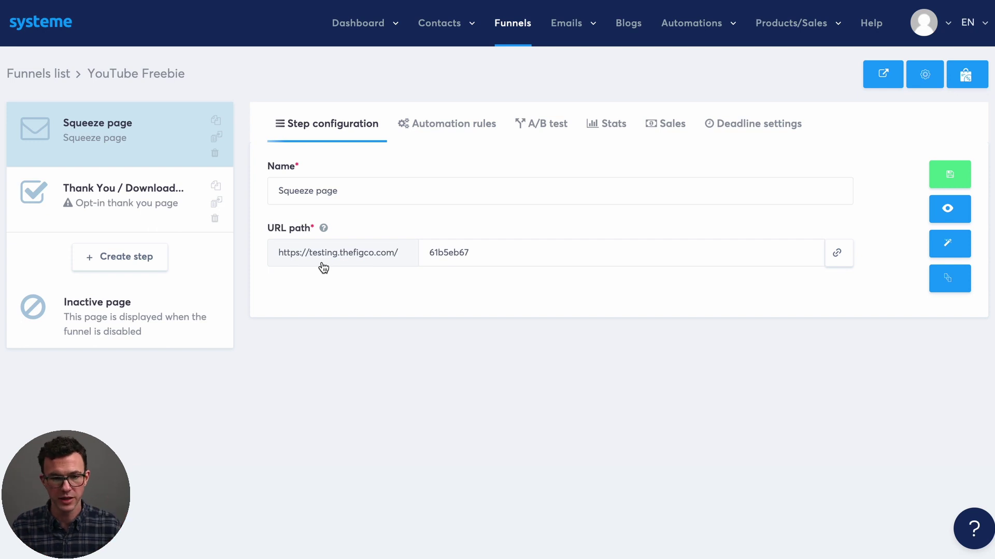
triple_click(315, 196)
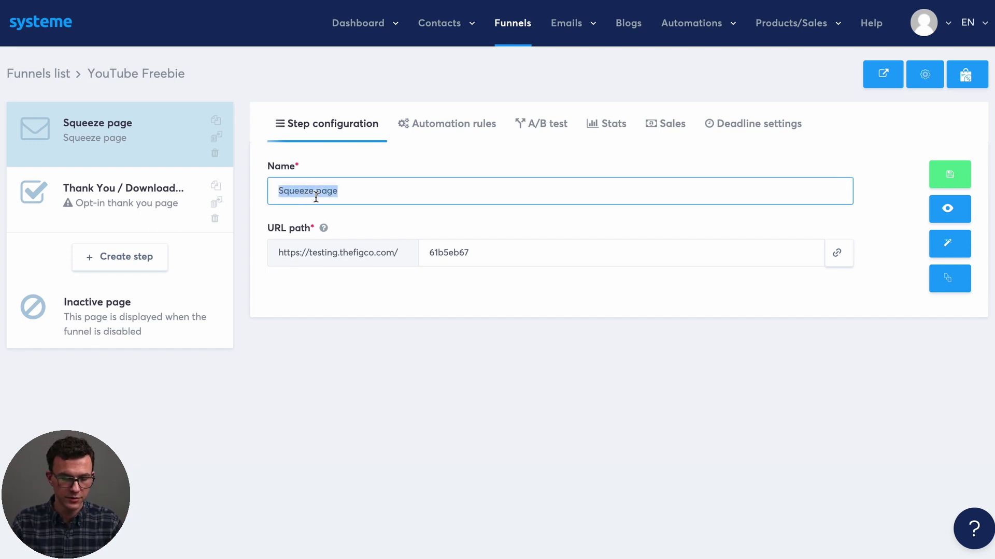
type("Y")
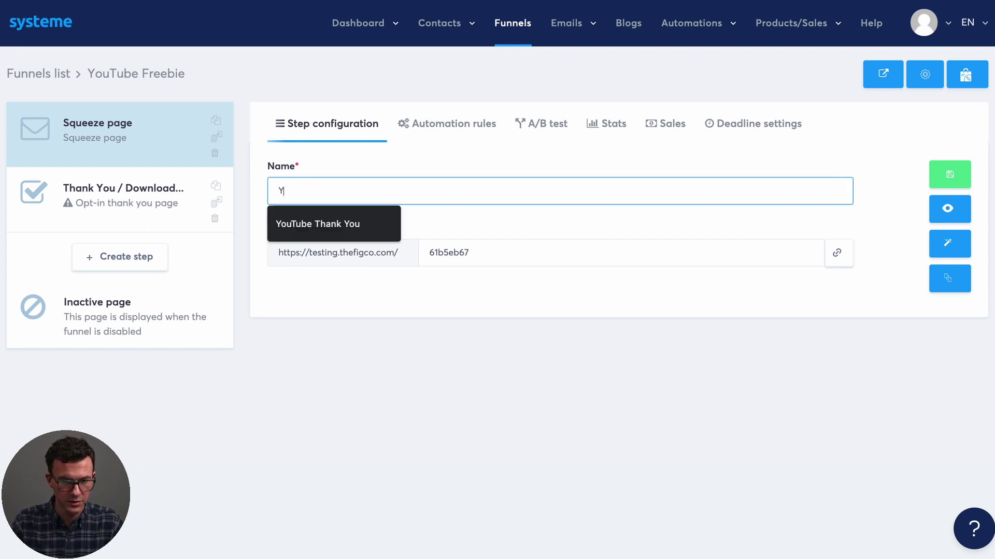
type("ouTube Freebie")
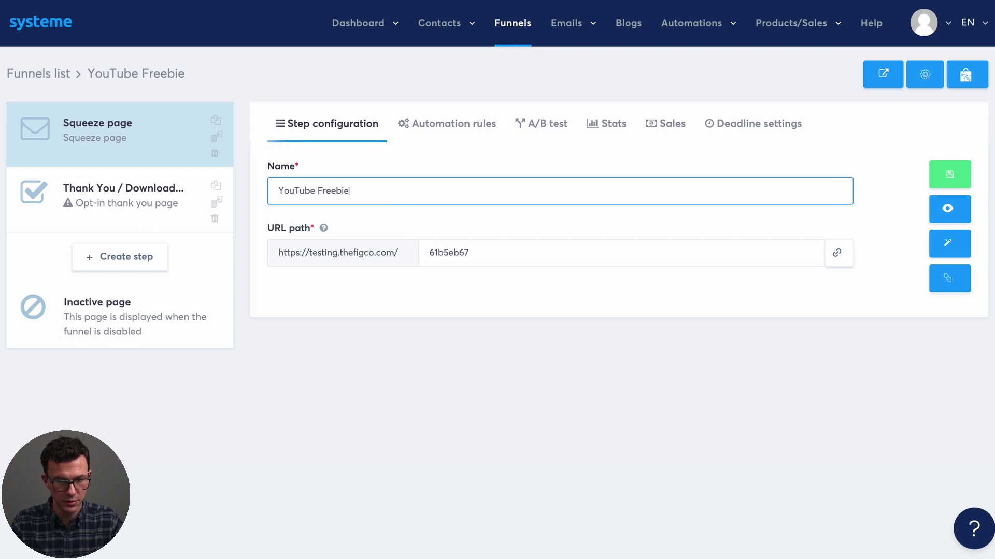
key("Tab")
left_click(945, 176)
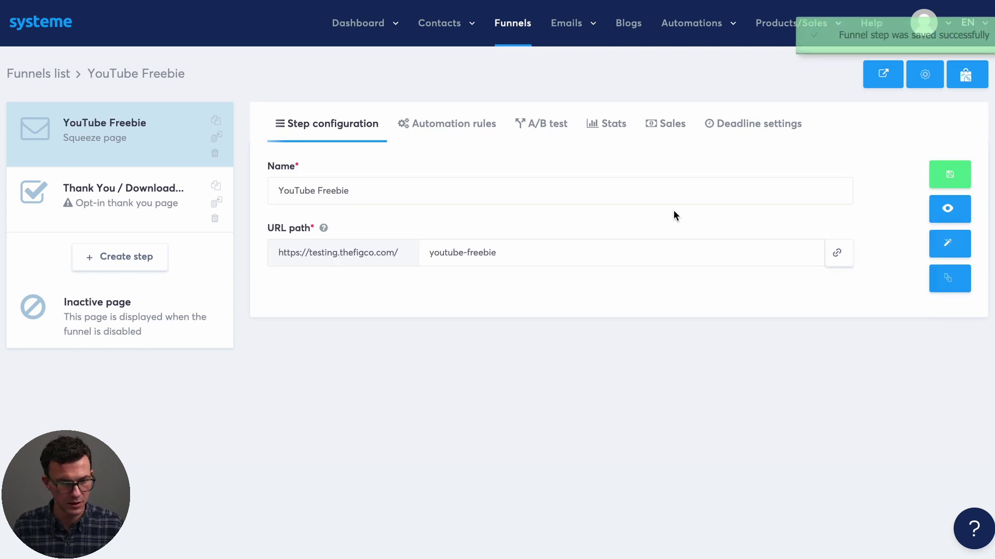
In the squeeze page editor, duplicate the Email Address field and its label.
left_click(948, 245)
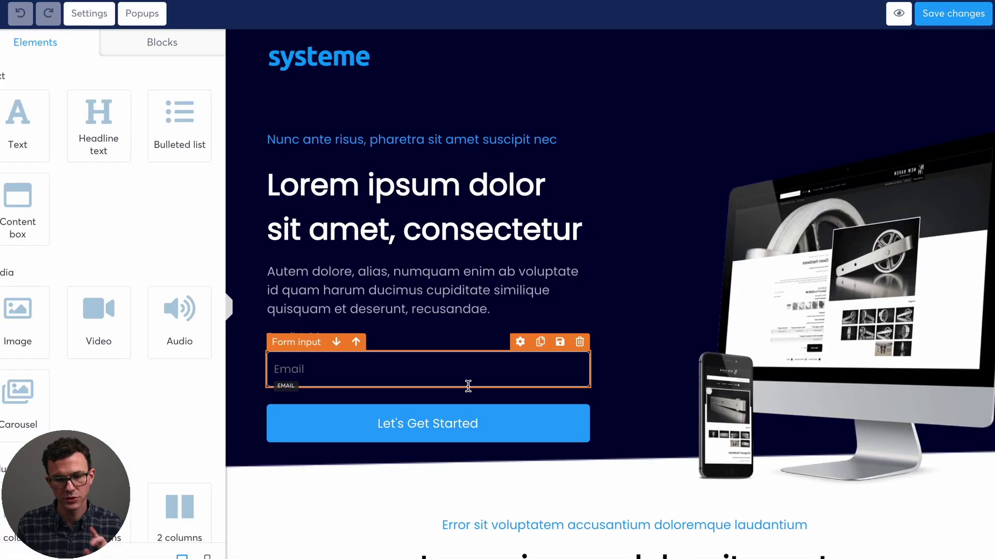
mouse_move(596, 557)
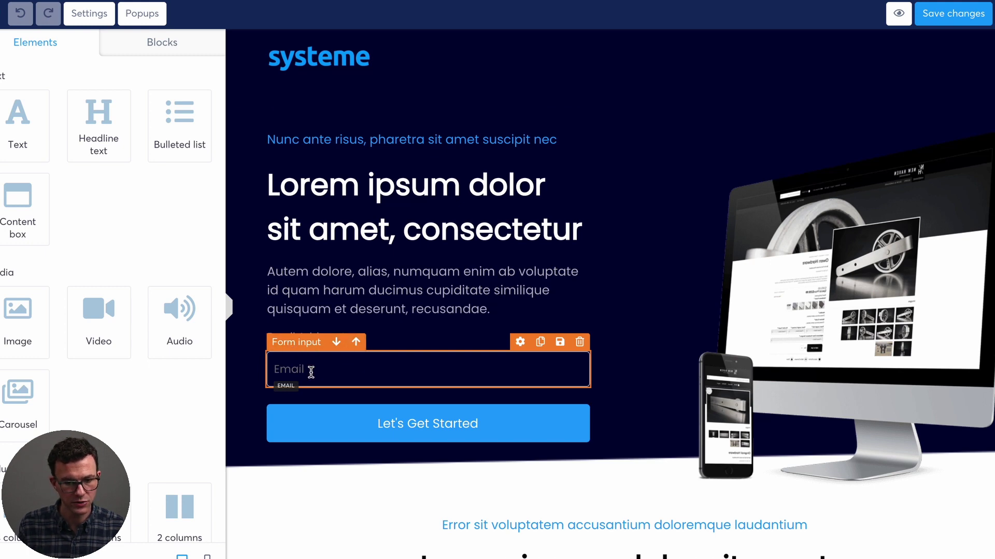
left_click(539, 343)
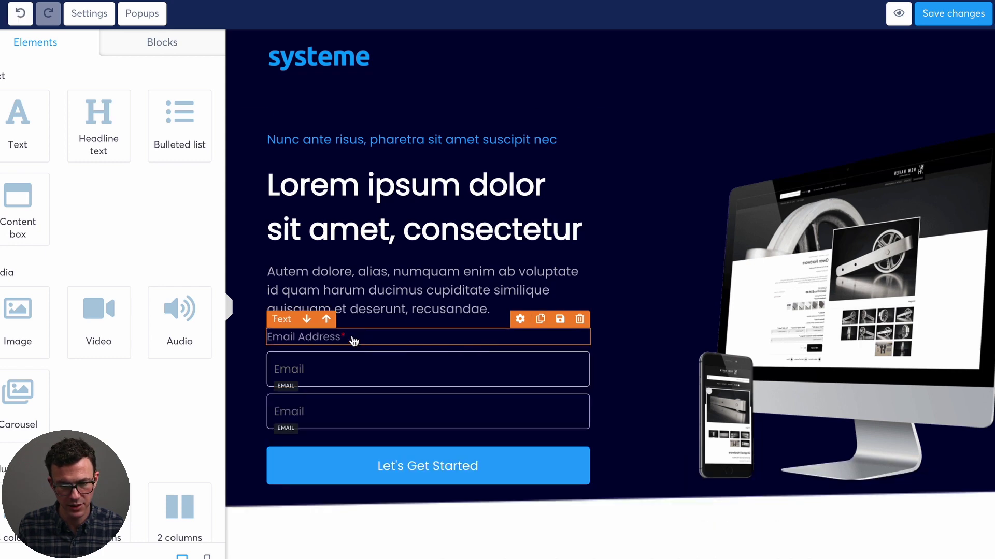
left_click(540, 319)
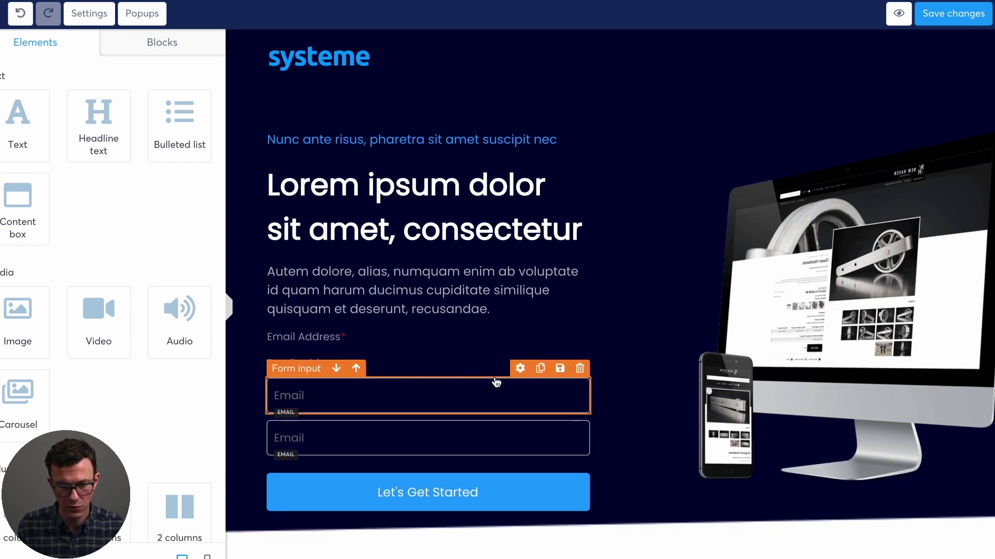
left_click(355, 368)
Relabel the top field 'First Name' and set its input type to First name.
left_click(327, 337)
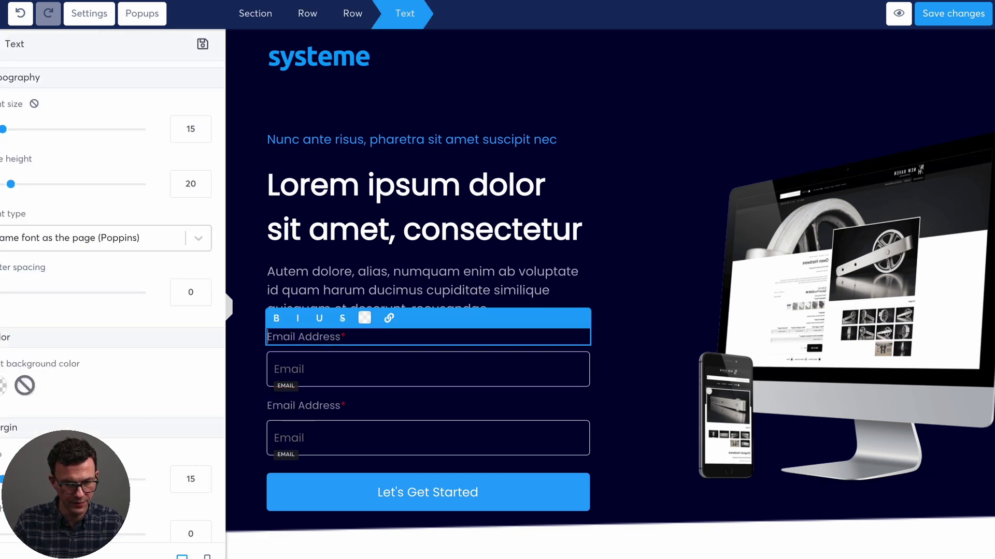
type("First Name")
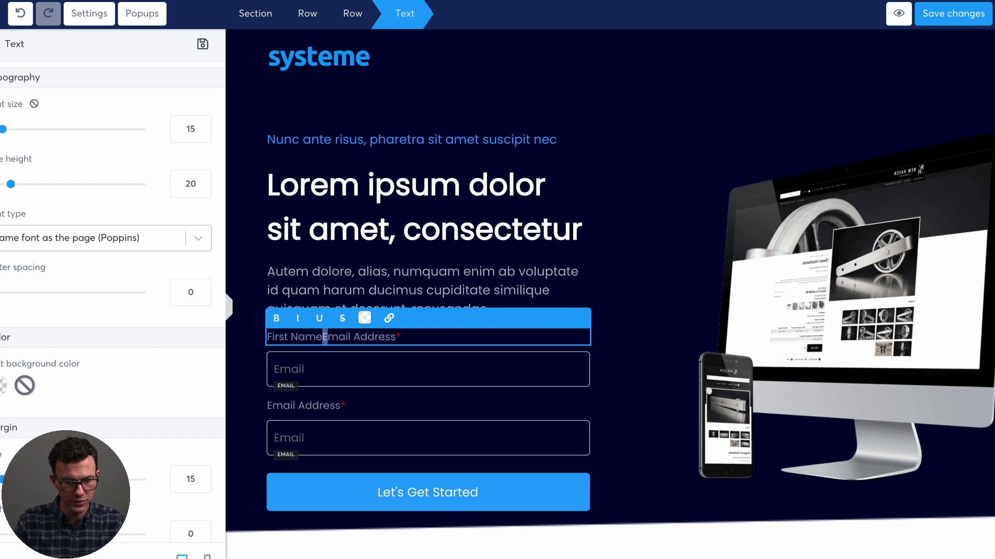
key("shift+End")
key("BackSpace")
key("Escape")
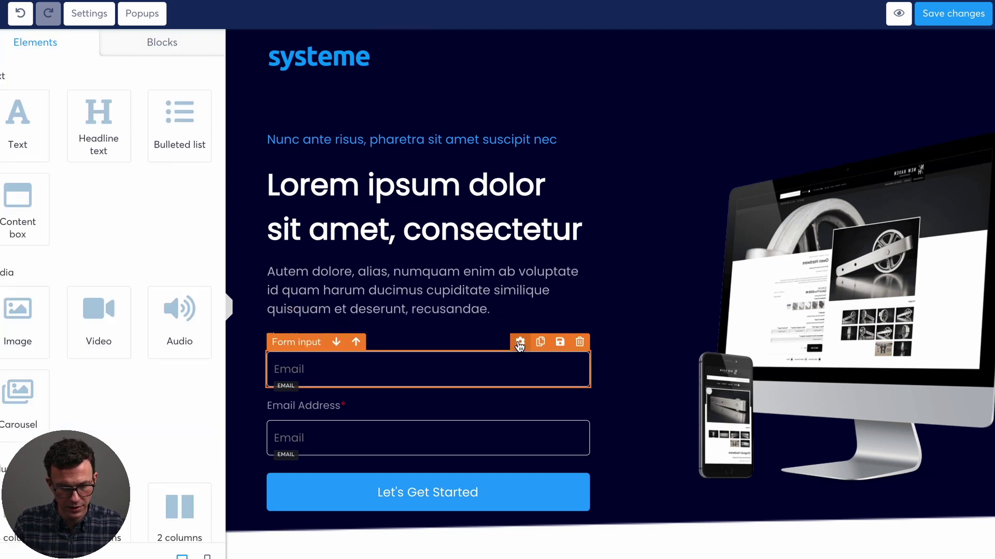
left_click(518, 358)
left_click(48, 102)
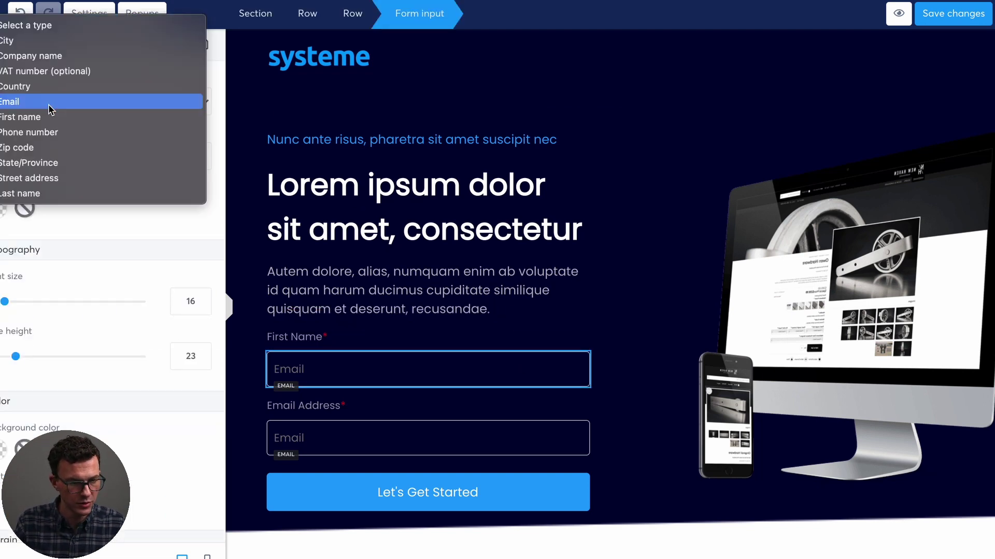
left_click(51, 120)
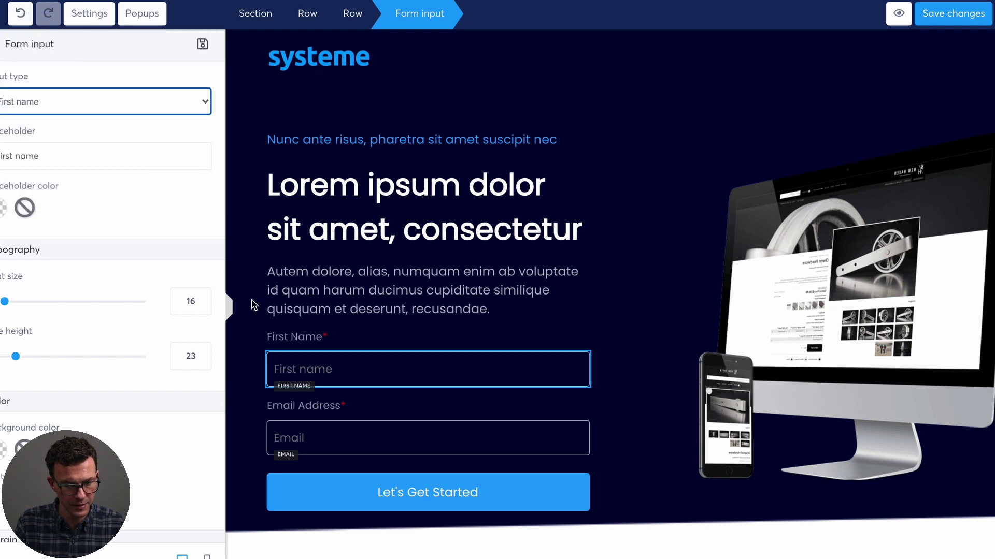
key("Escape")
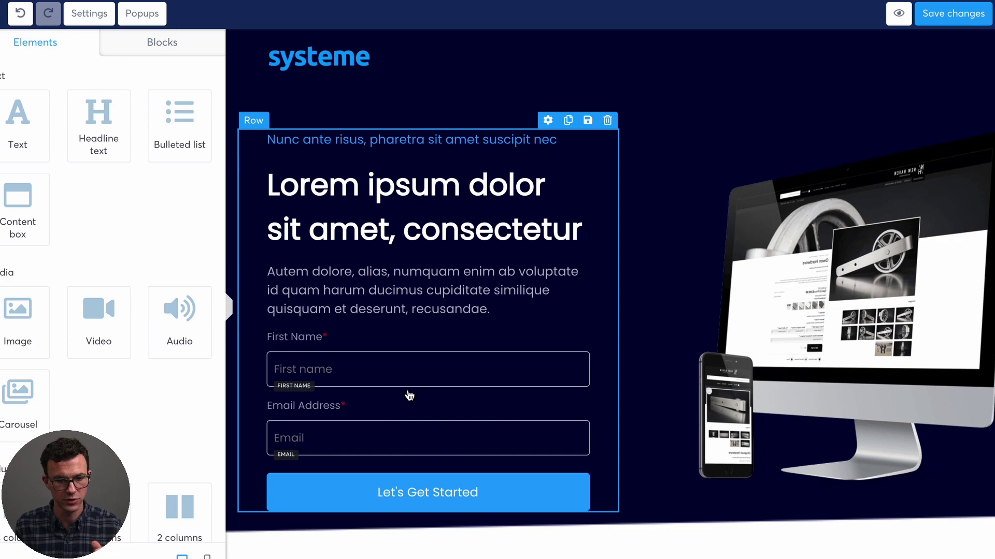
Review the opt-in form with First Name and Email Address fields and save the squeeze page.
scroll(544, 415, "down", 10)
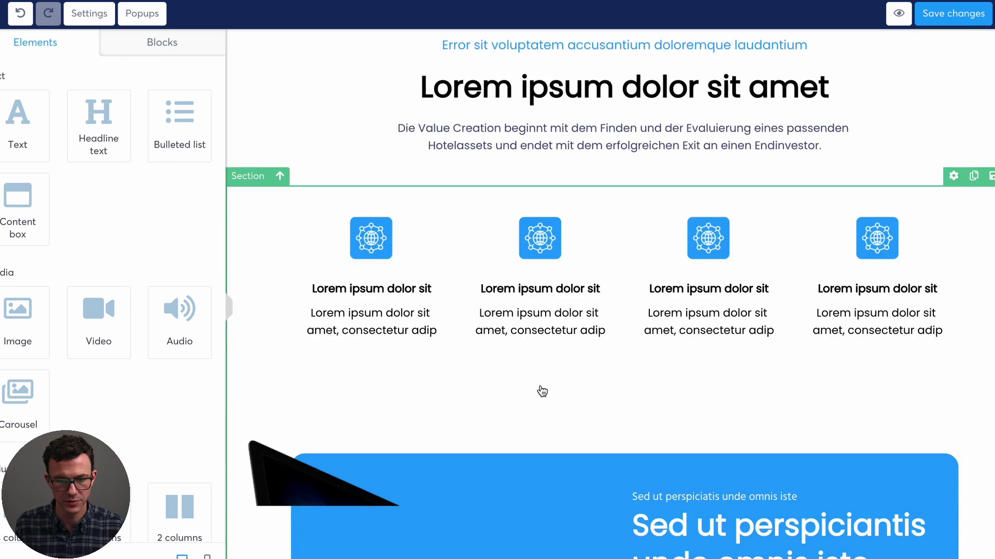
scroll(522, 326, "up", 7)
scroll(499, 280, "down", 4)
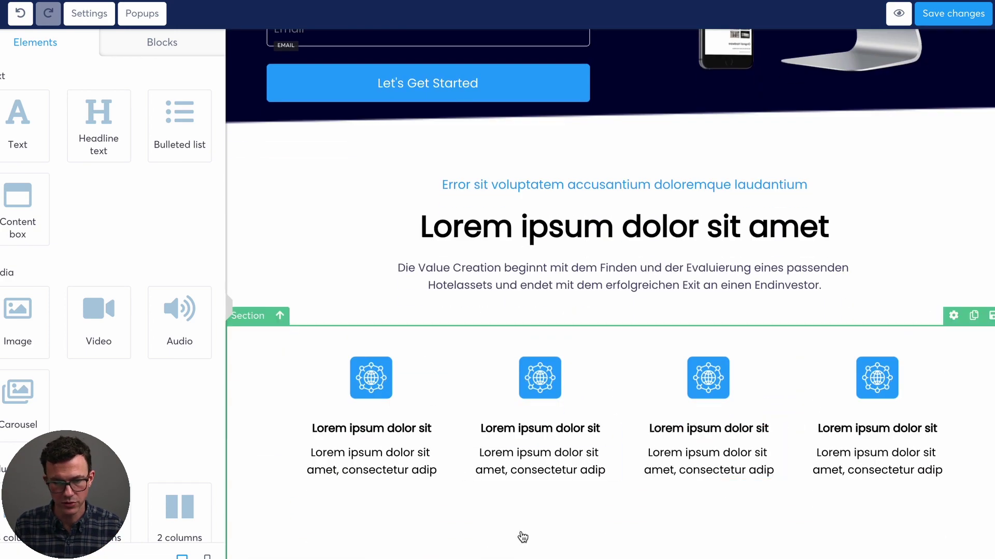
scroll(643, 468, "down", 8)
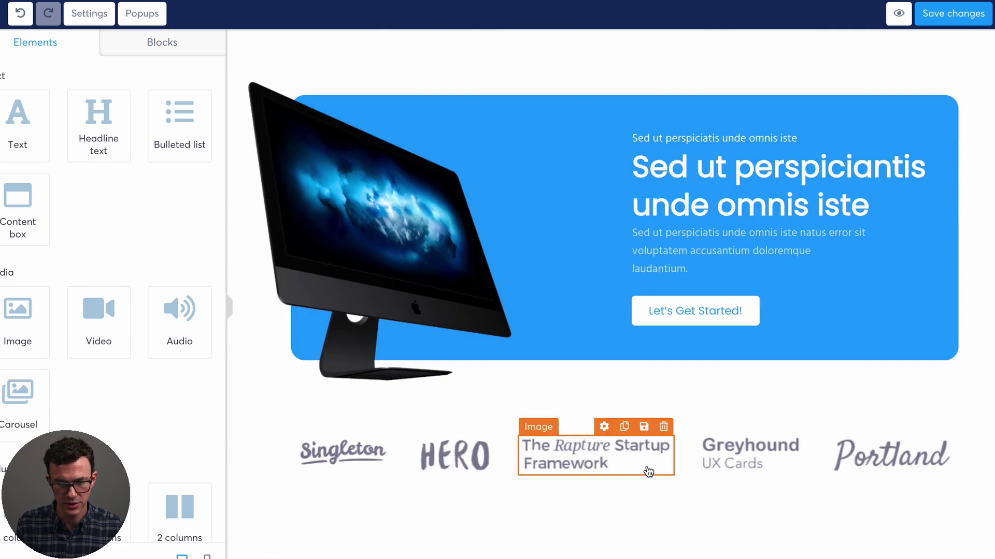
scroll(644, 471, "up", 15)
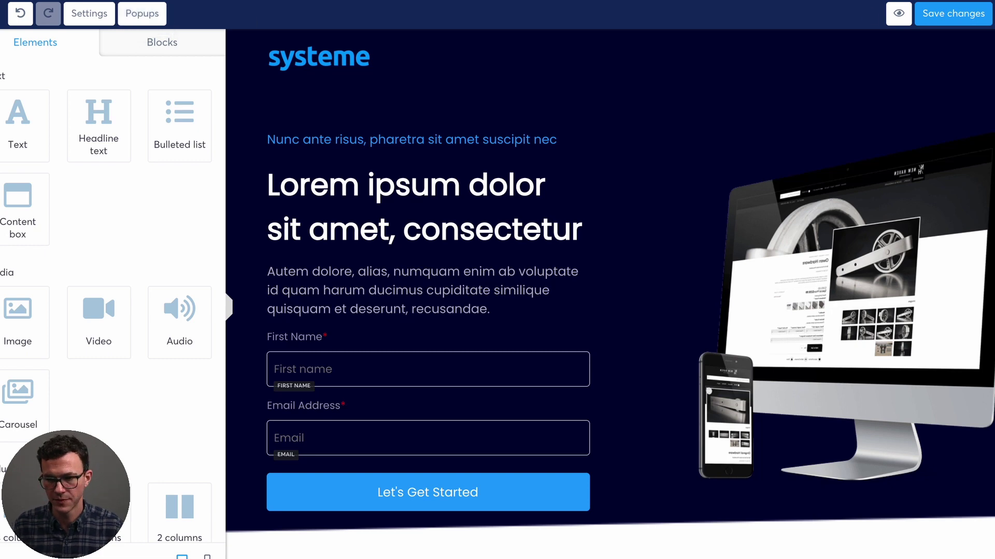
left_click(937, 18)
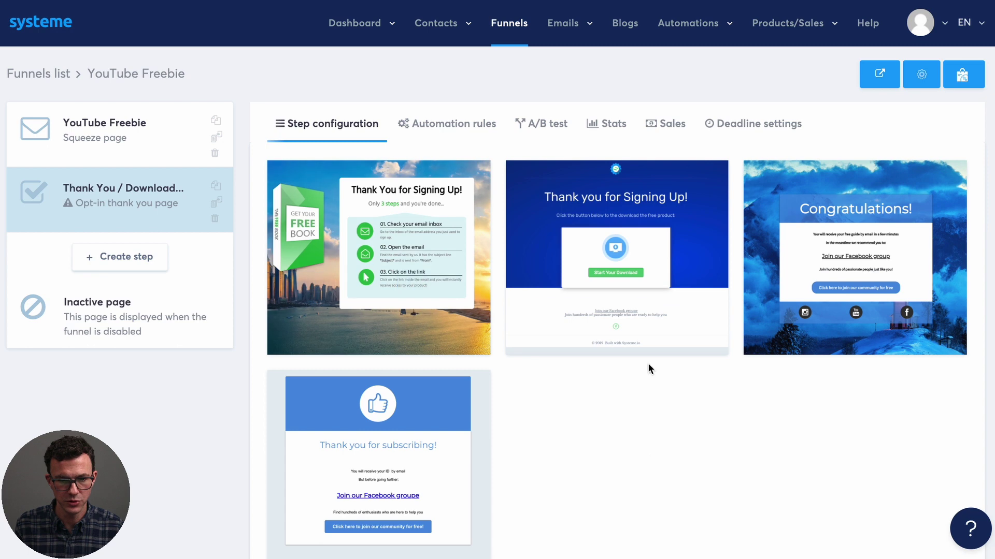
mouse_move(822, 297)
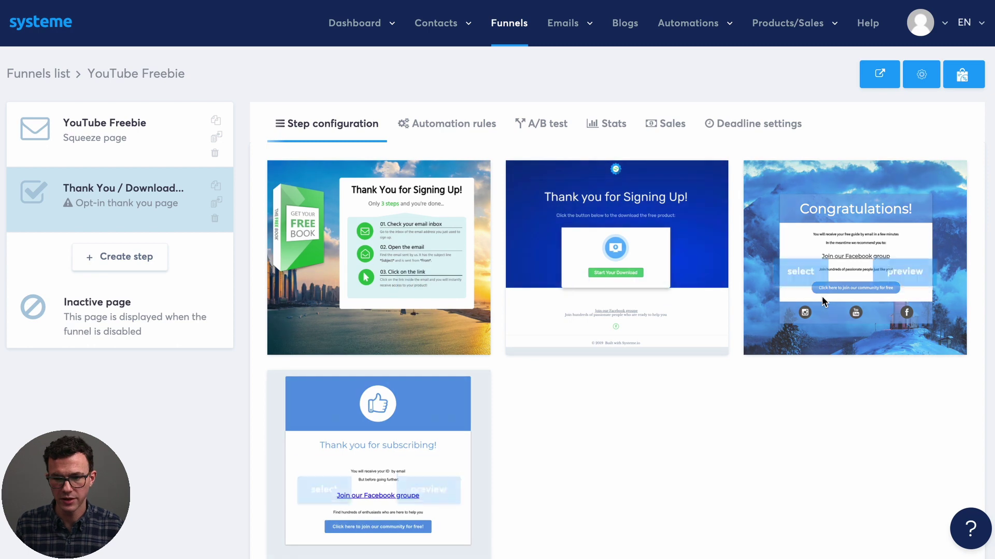